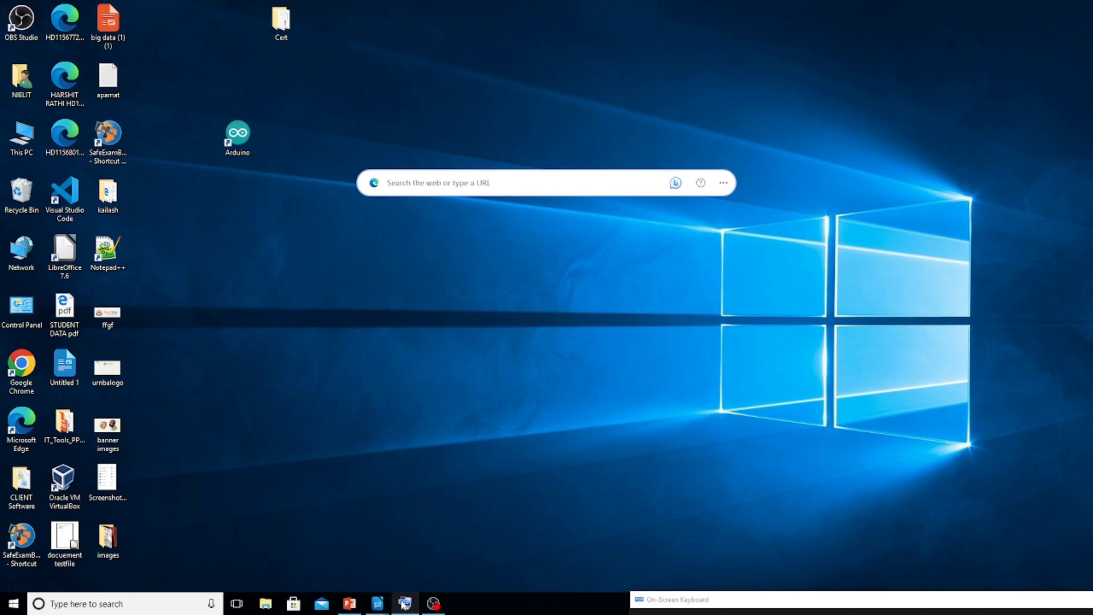
Switch to the Untitled 1 document in LibreOffice Writer
mouse_move(402, 602)
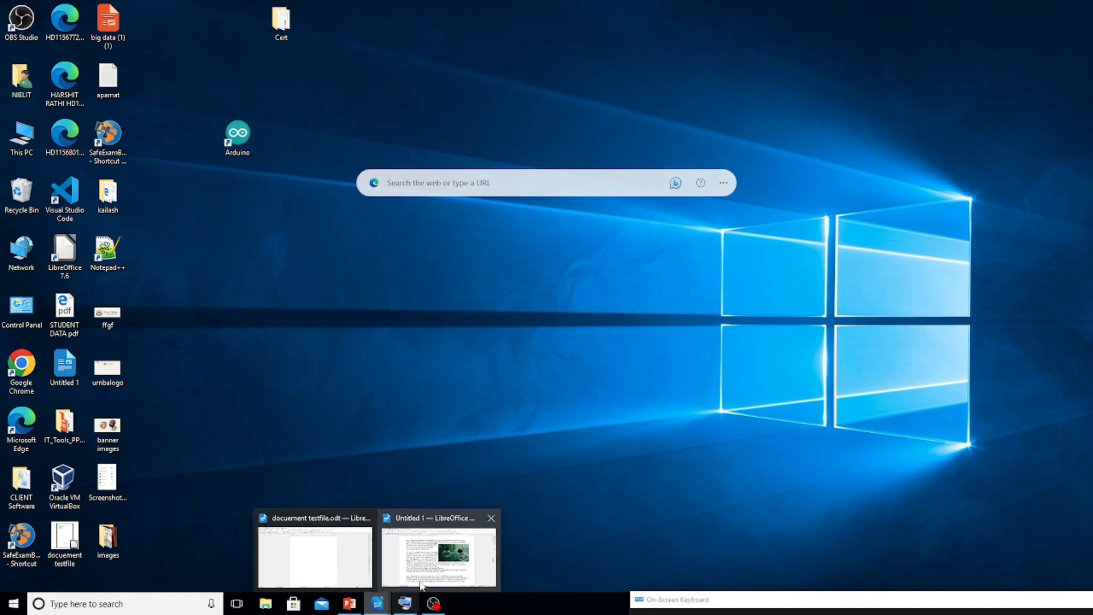
left_click(421, 576)
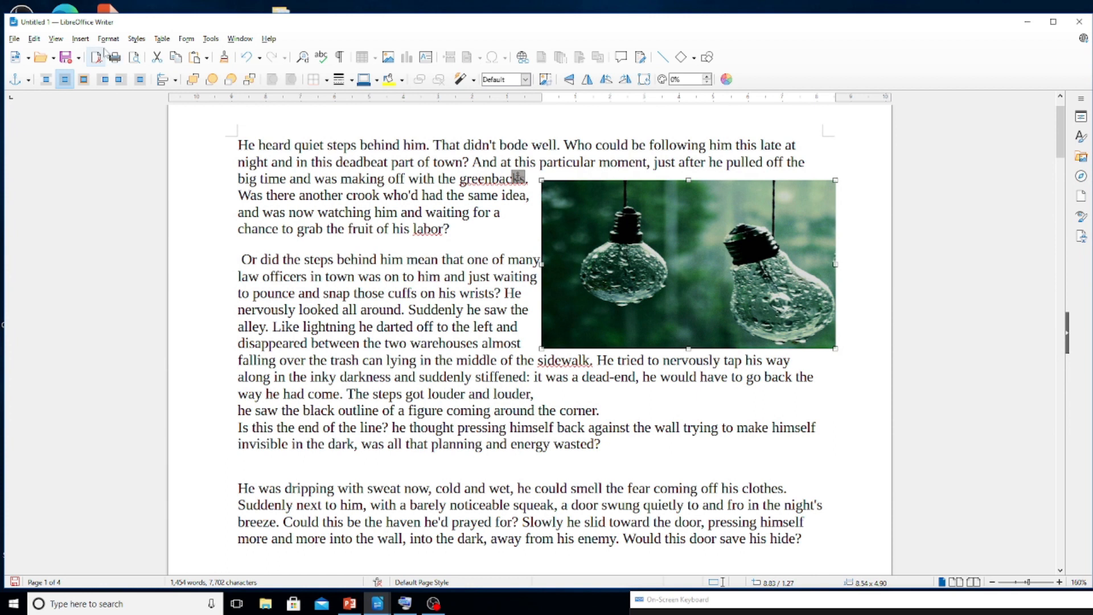
left_click(79, 39)
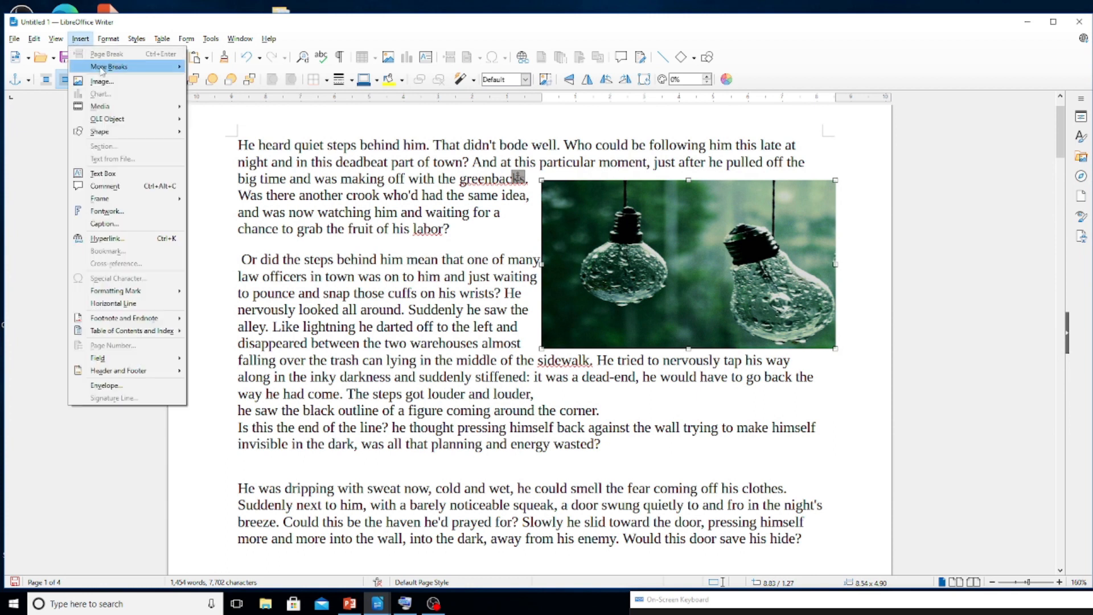
mouse_move(102, 69)
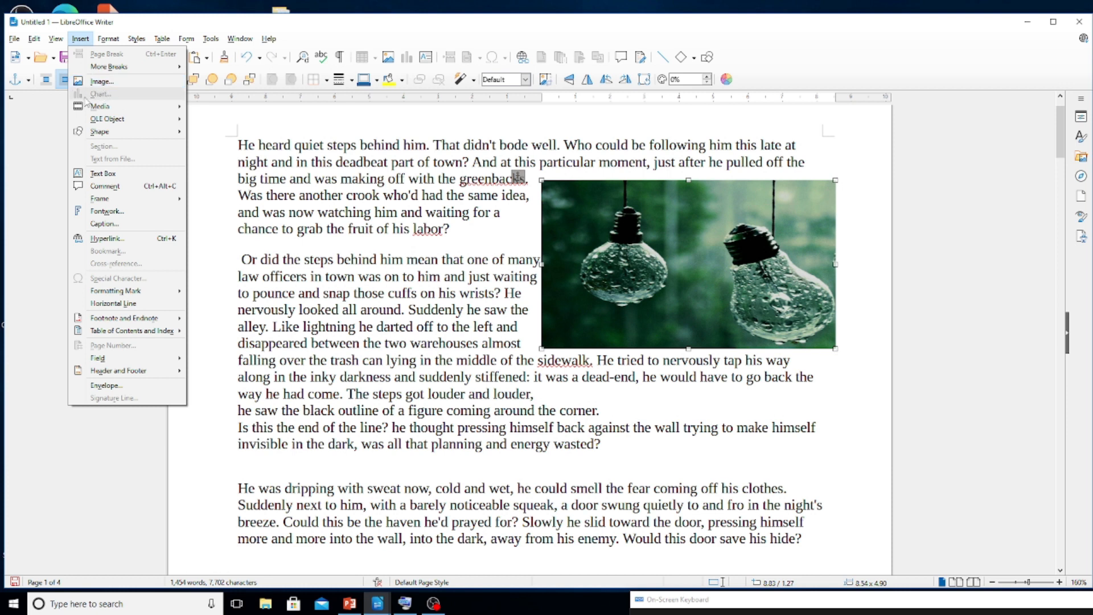
left_click(485, 422)
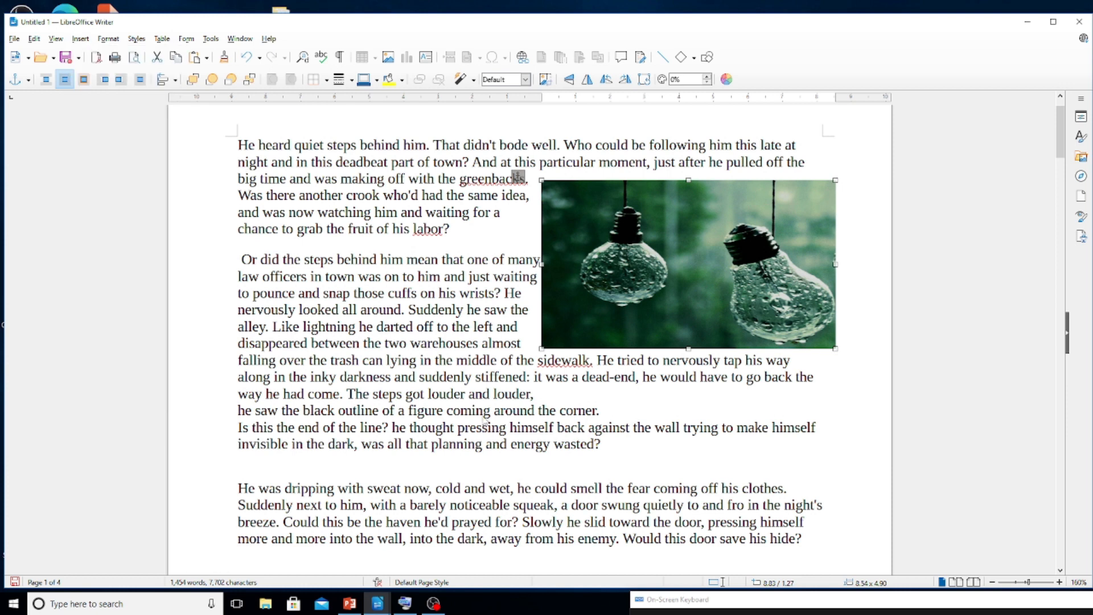
Insert a chart in the empty paragraph below the text that ends with "Would this door save his hide?"
scroll(502, 409, "down", 5)
left_click(271, 234)
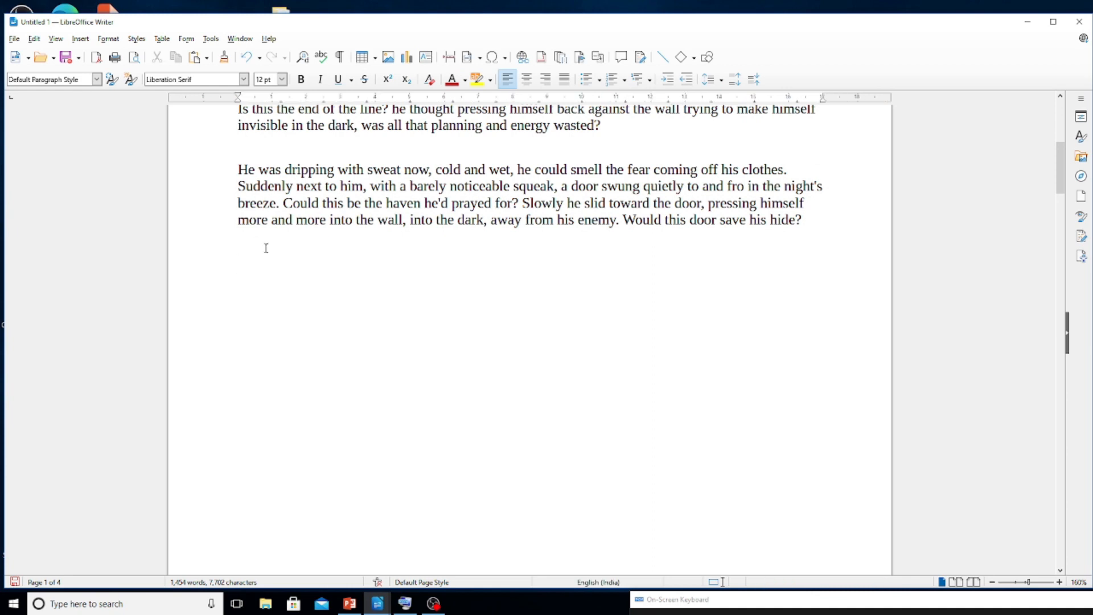
left_click(80, 43)
left_click(87, 94)
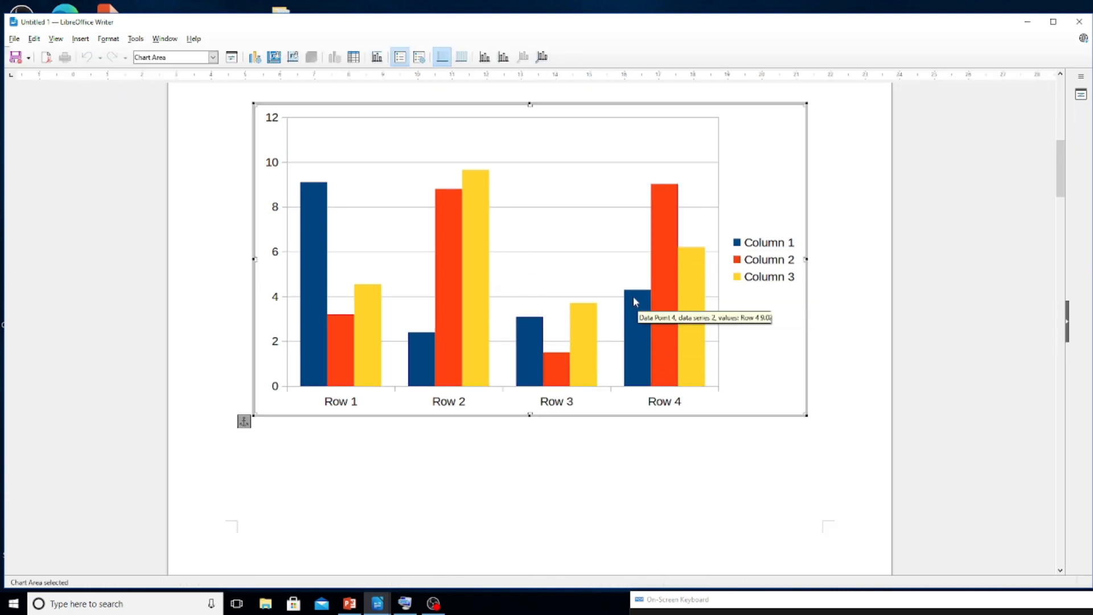
mouse_move(662, 257)
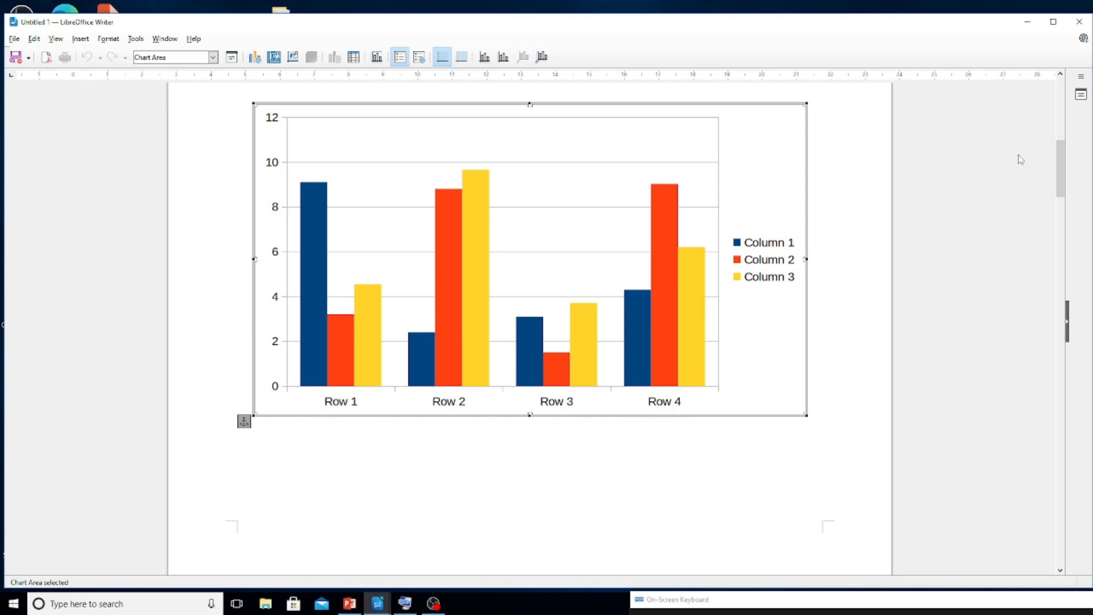
Open the chart's data table and move its dialog off the first bars of the chart
left_click_drag(1066, 172, 1058, 176)
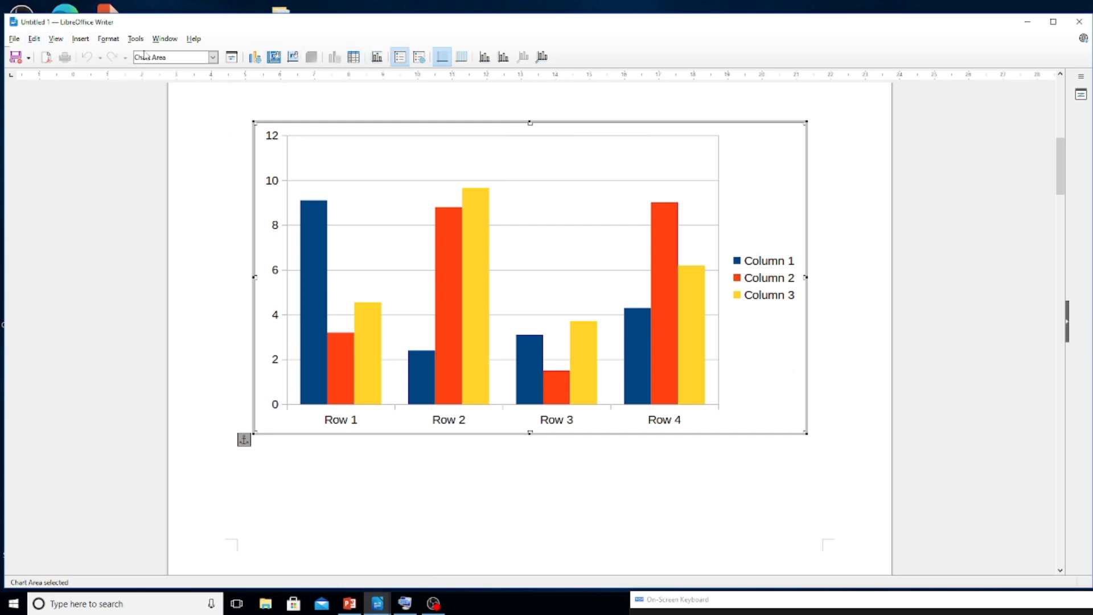
left_click(352, 60)
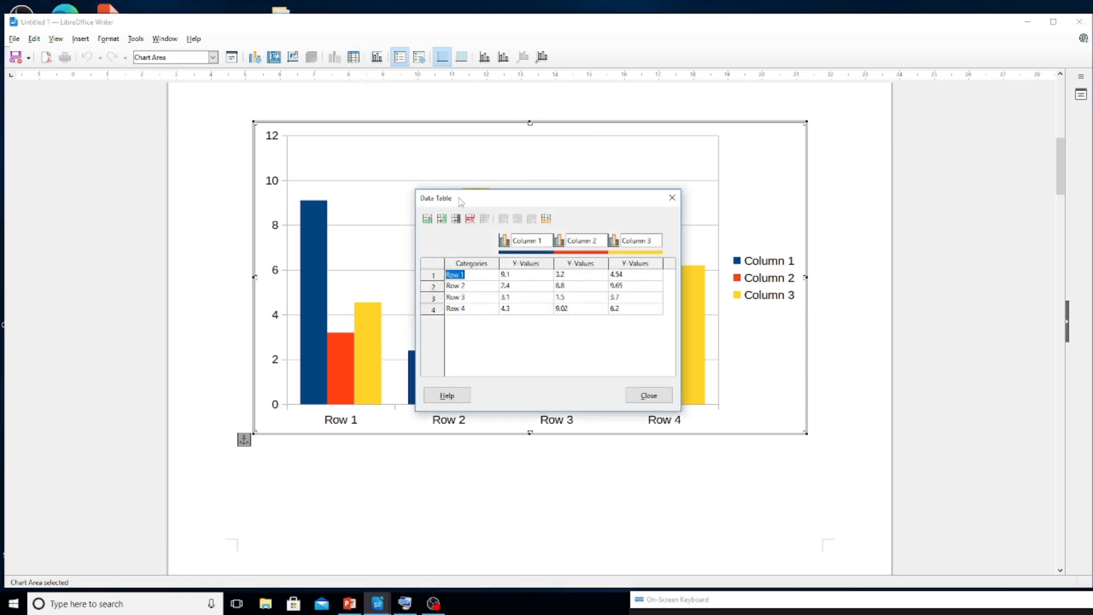
left_click_drag(565, 201, 657, 187)
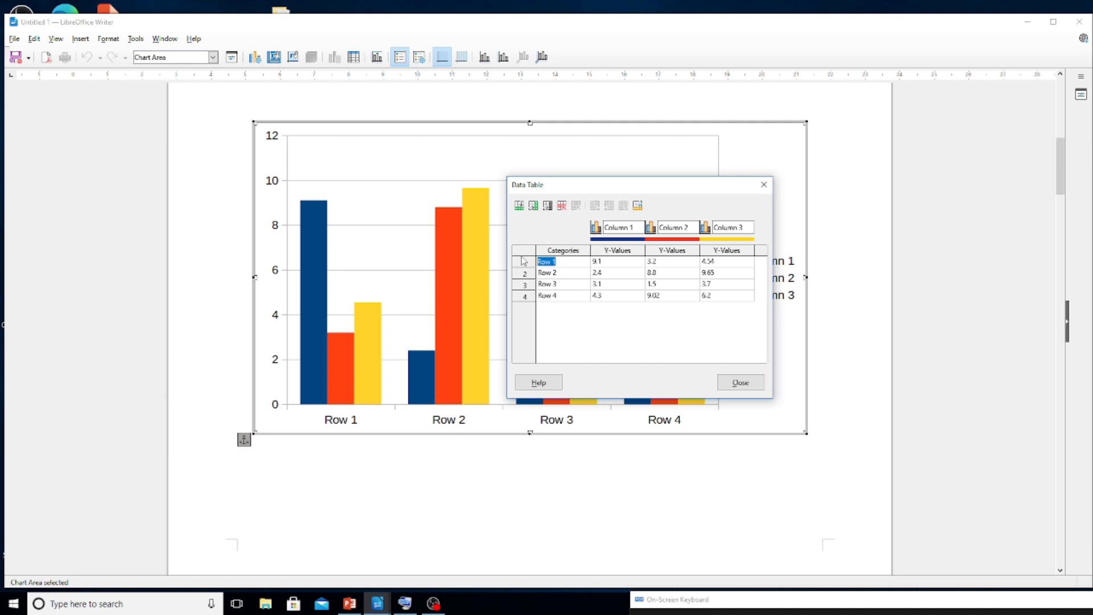
Replace the category labels of data table rows 1 to 4 with four people's first names
key("Tab")
key("Left")
left_click(572, 263)
type("RAHU")
key("Return")
type("RE")
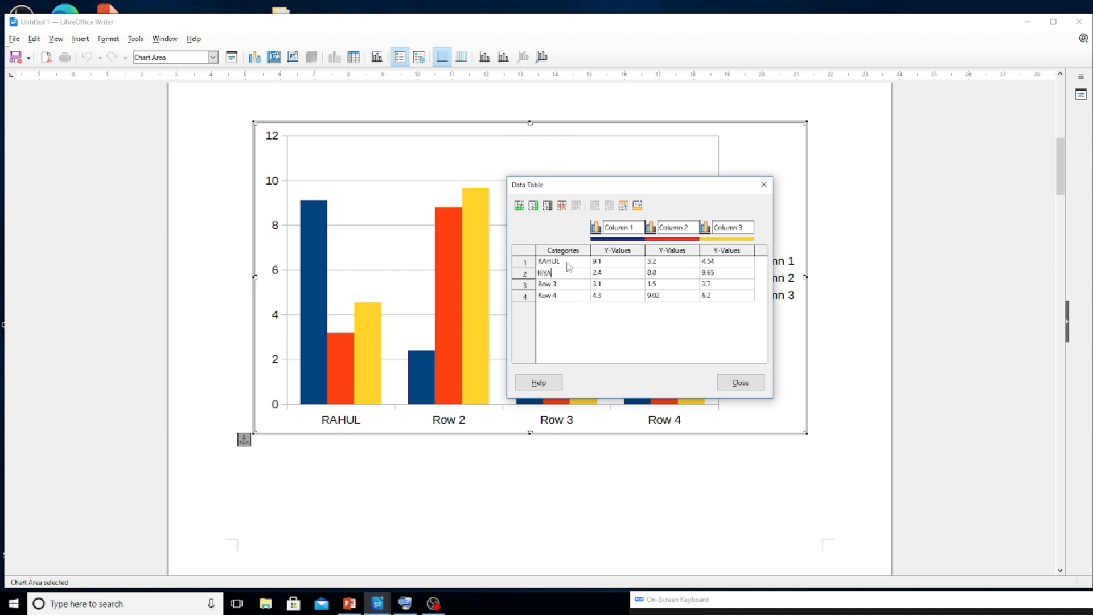
key("Return")
type("JYOTI")
key("Return")
type("DEEPAK")
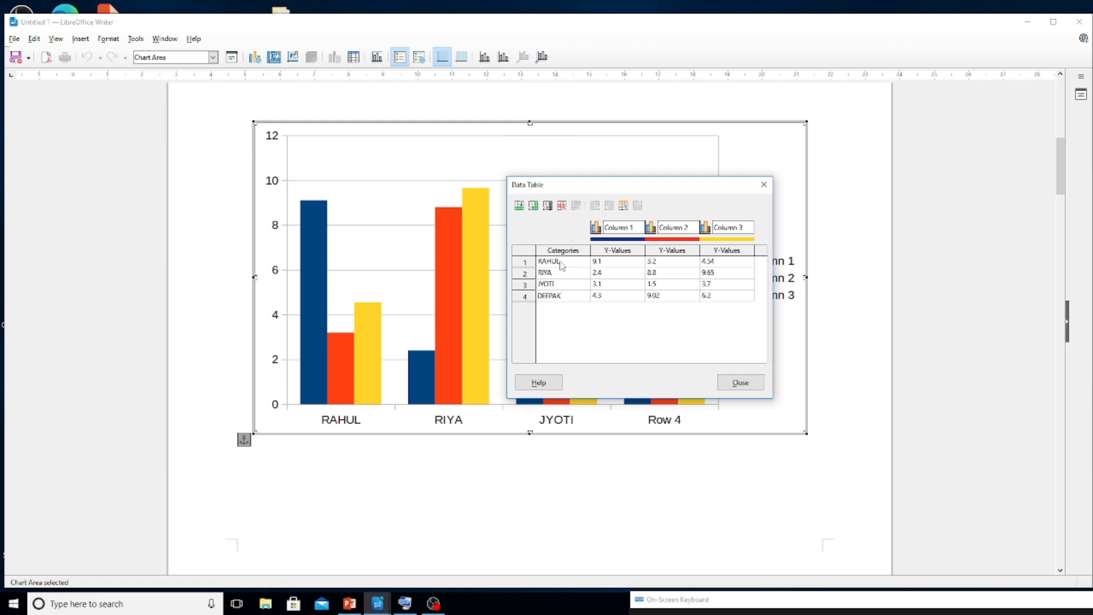
Add a fifth row at the end of the data table and enter a person's first name as its category
left_click(520, 207)
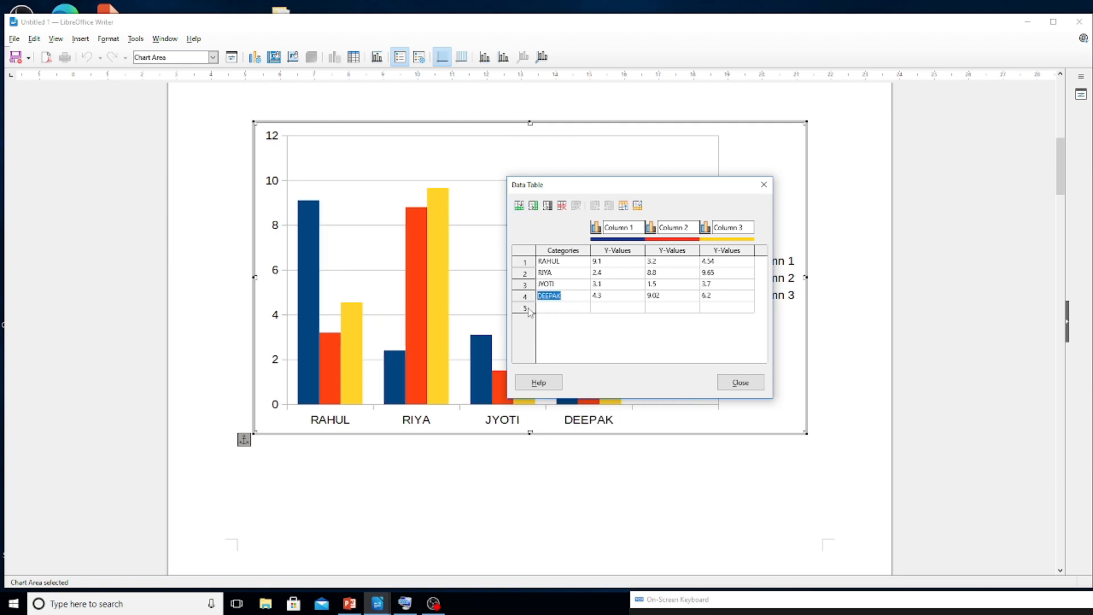
left_click(561, 306)
left_click(623, 265)
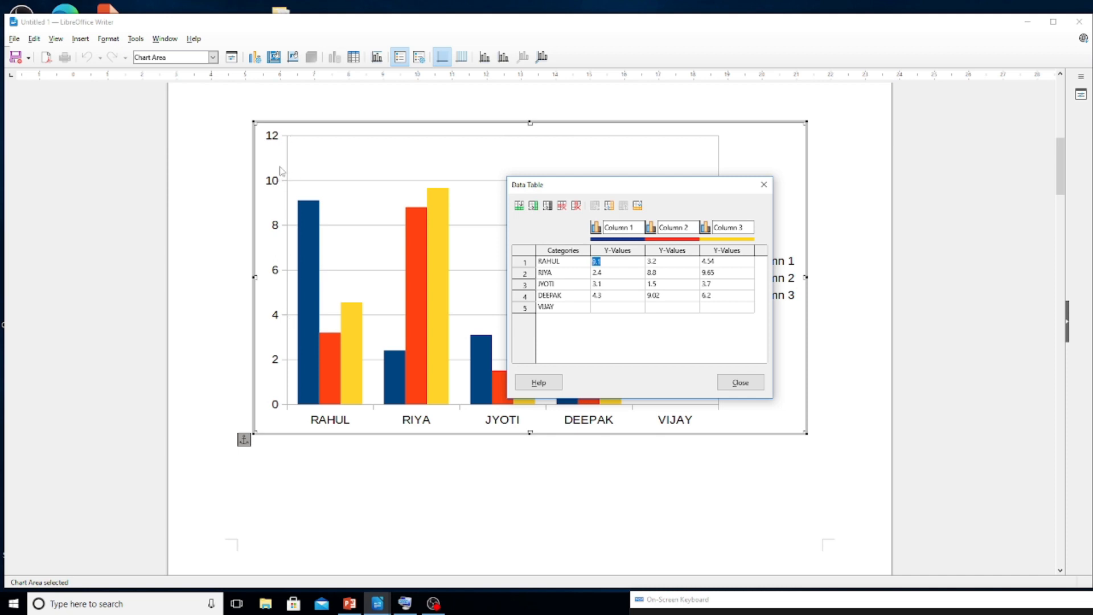
left_click(603, 261)
Rename the three data series HINDI, ENGLISH and SCIENCE
left_click(633, 228)
left_click_drag(634, 227, 605, 222)
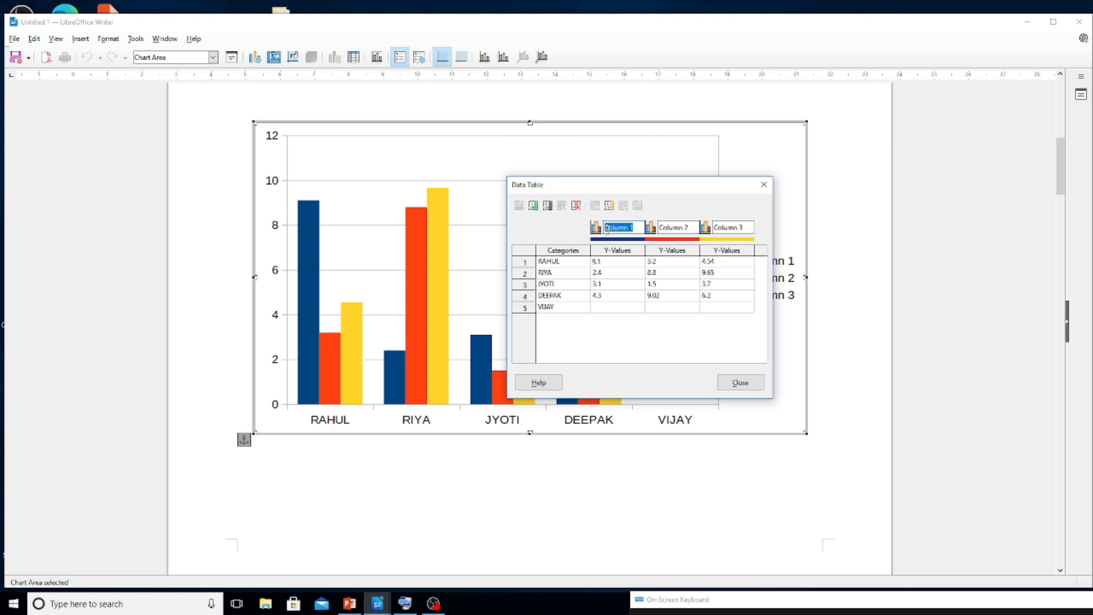
type("P")
left_click_drag(689, 230, 662, 232)
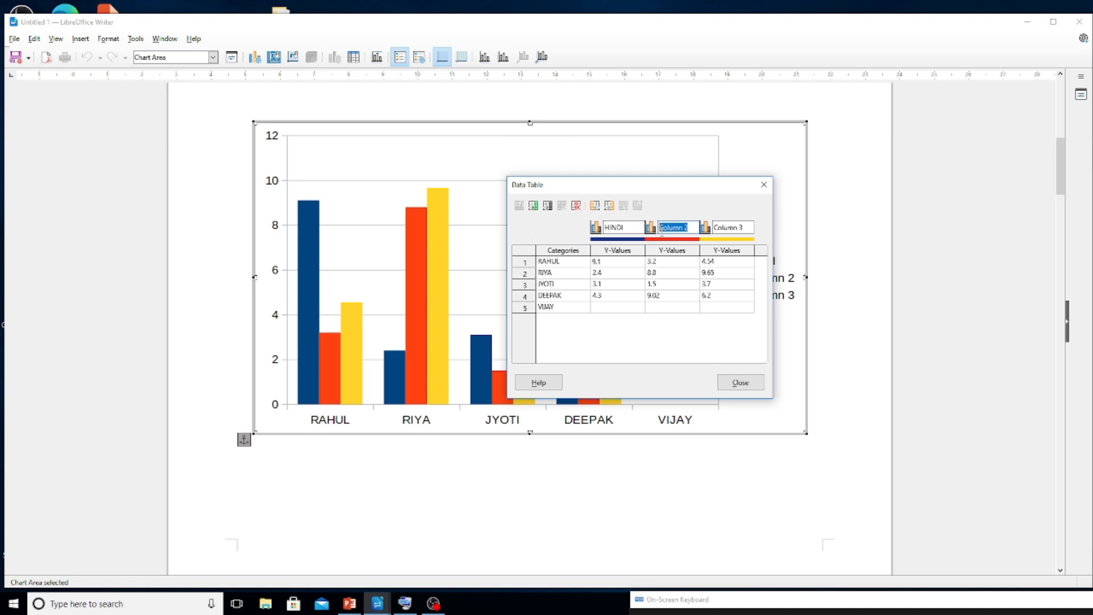
type("ENGLISH")
left_click_drag(745, 228, 714, 227)
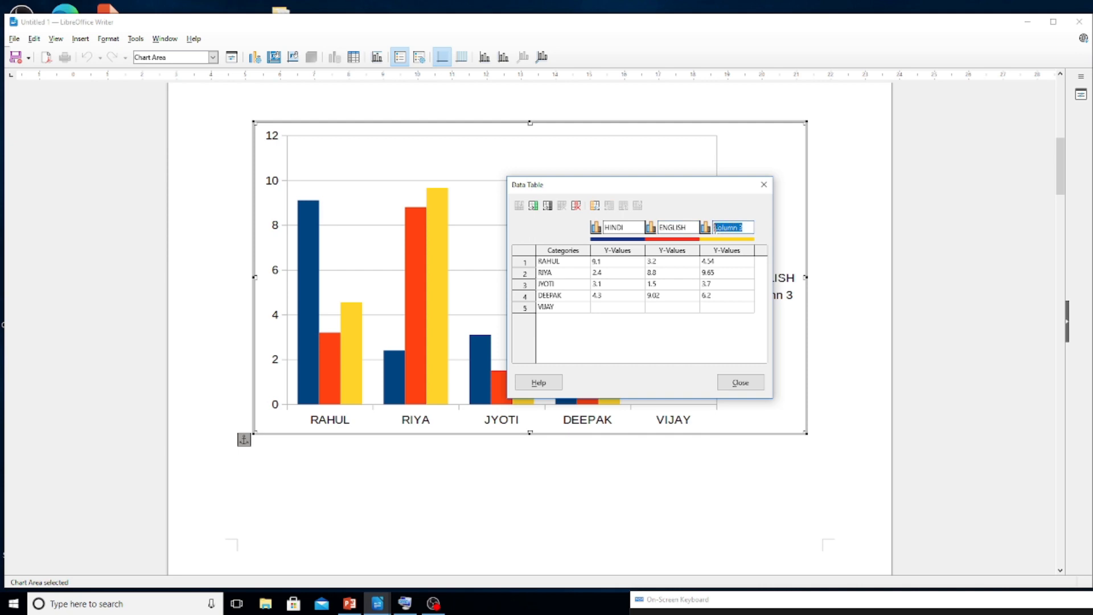
type("SCIENCE")
Try adding three extra text columns to the data table, and delete them again
left_click(546, 207)
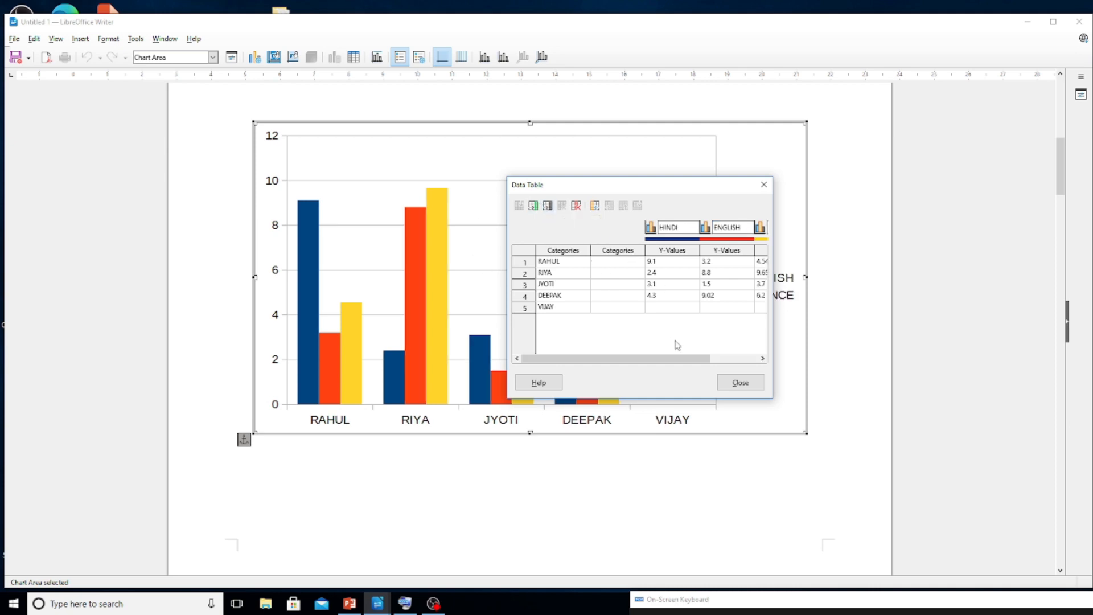
left_click_drag(677, 360, 719, 362)
left_click(762, 359)
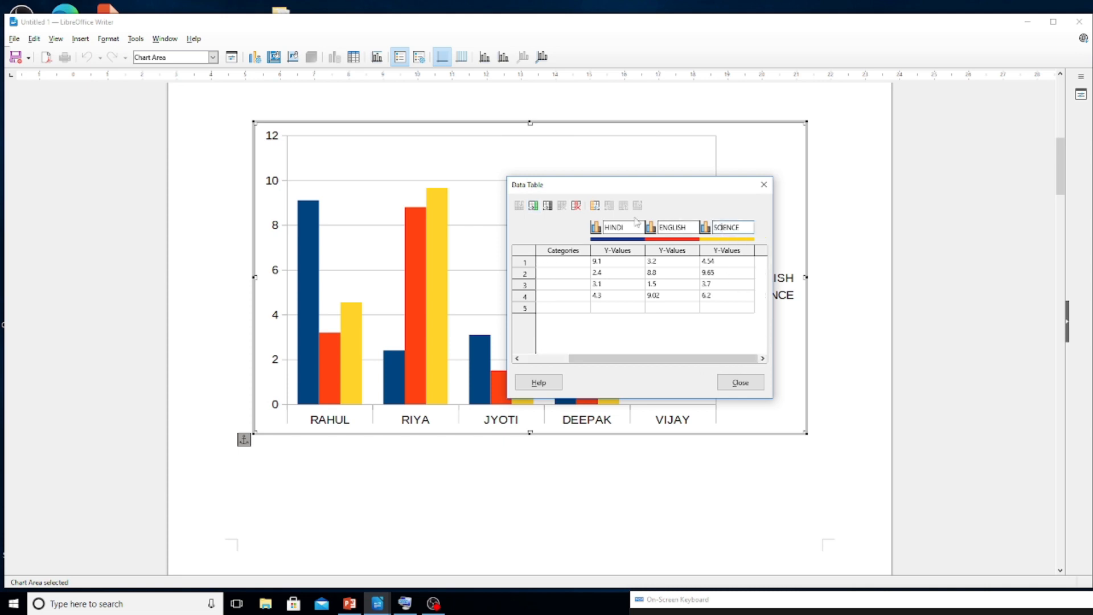
left_click(548, 206)
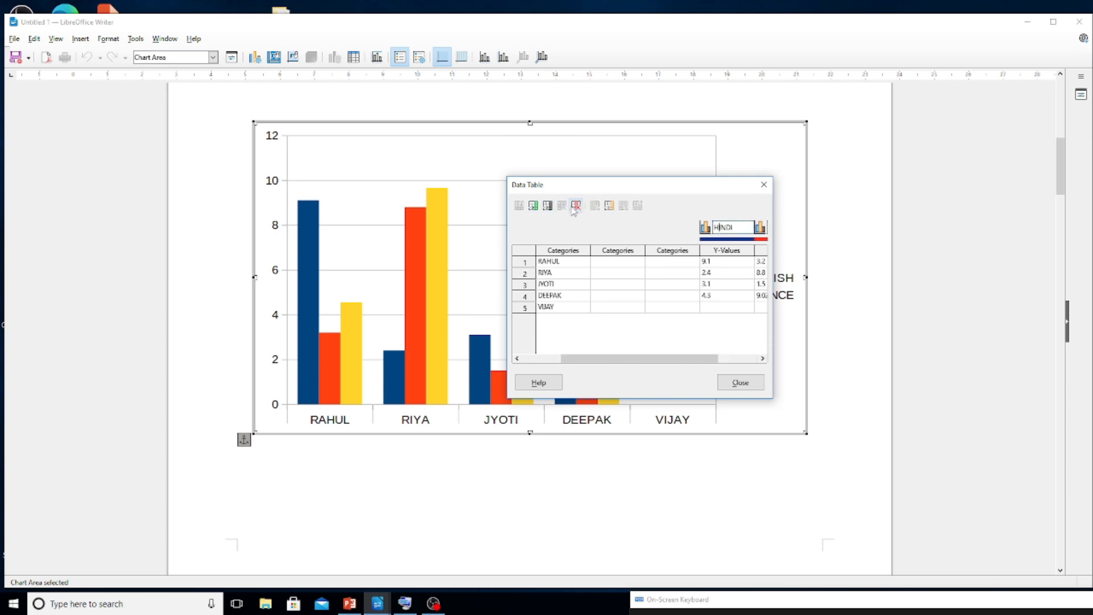
left_click(548, 206)
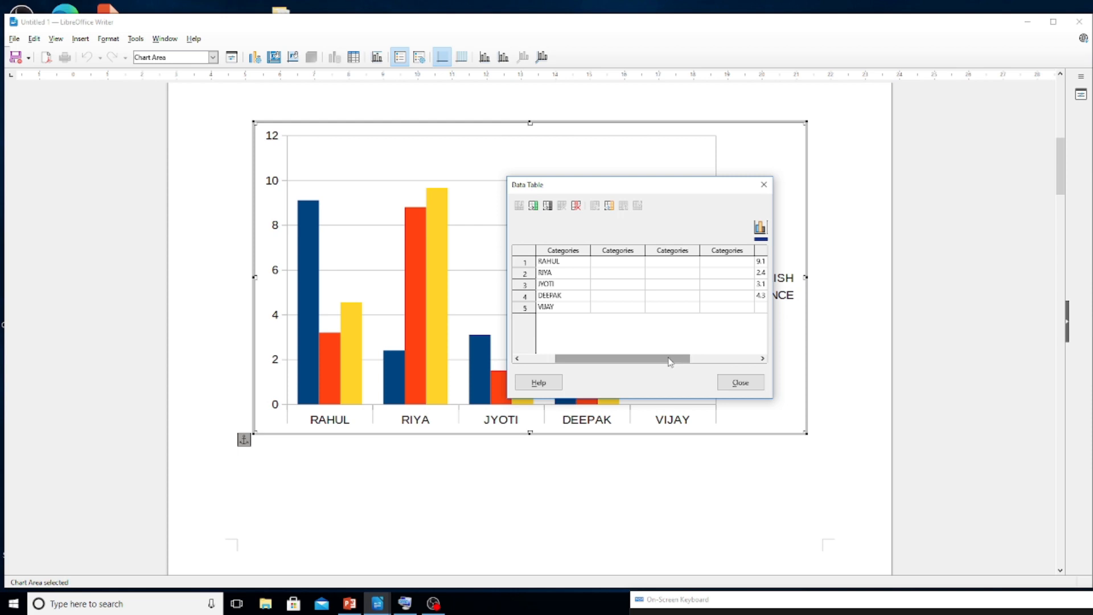
left_click(577, 206)
left_click(577, 205)
left_click(577, 206)
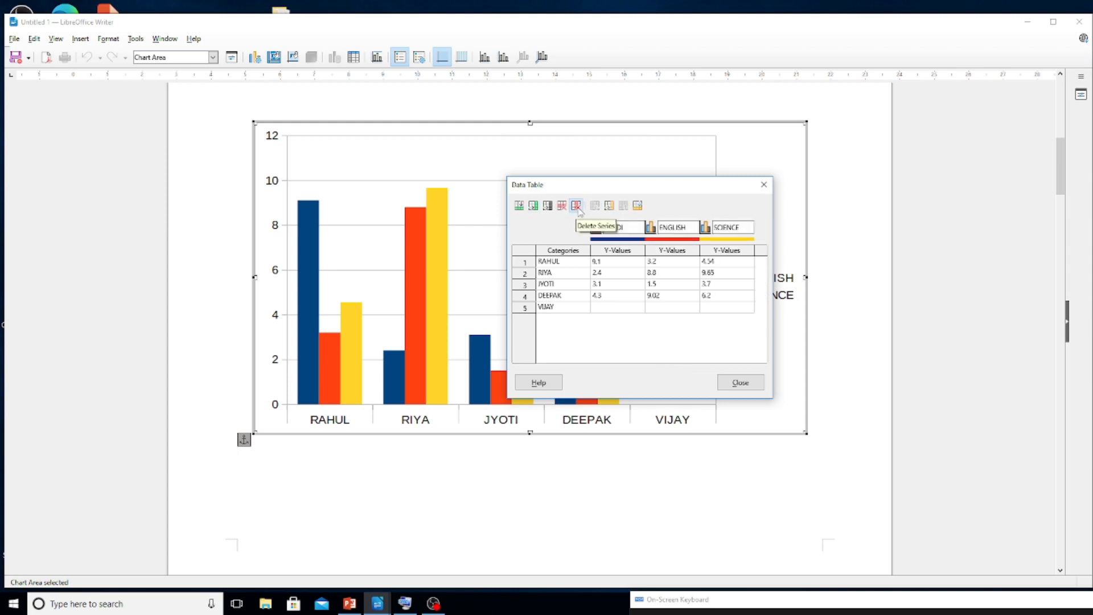
Insert a new data series after HINDI and name it COMPUTER
left_click(533, 206)
double_click(663, 227)
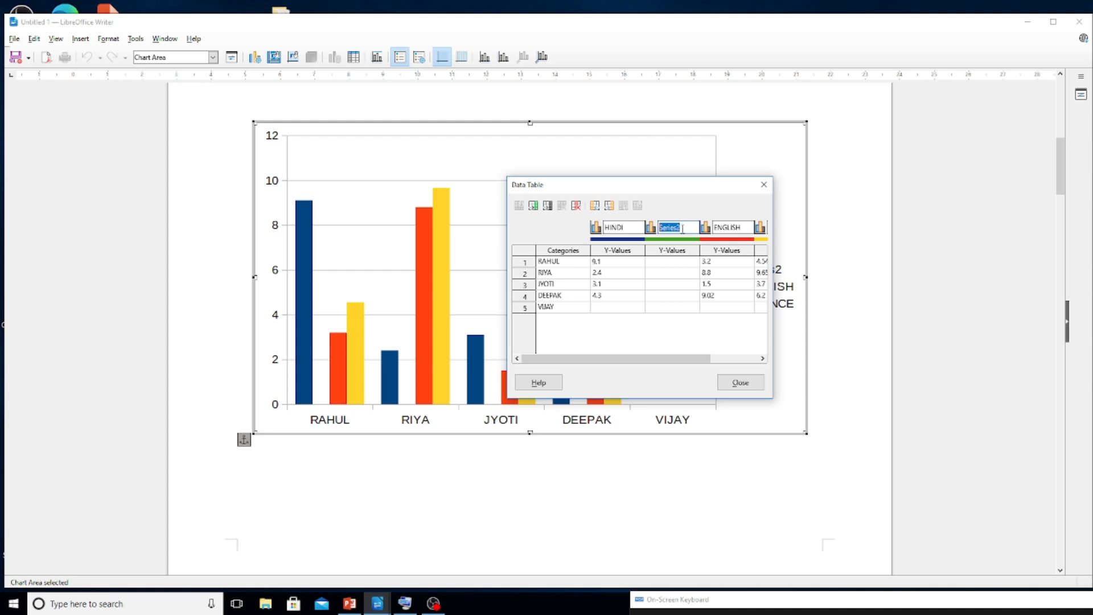
type("COMPUTER")
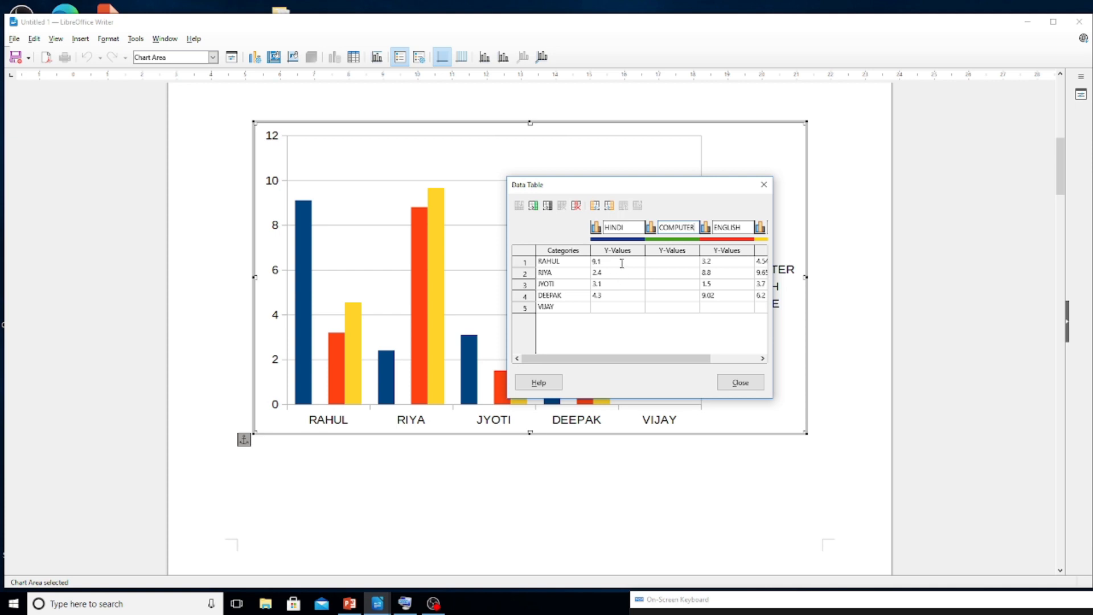
Set the HINDI values of rows 1 to 5 to 85, 88, 68, 75 and 65
left_click(599, 263)
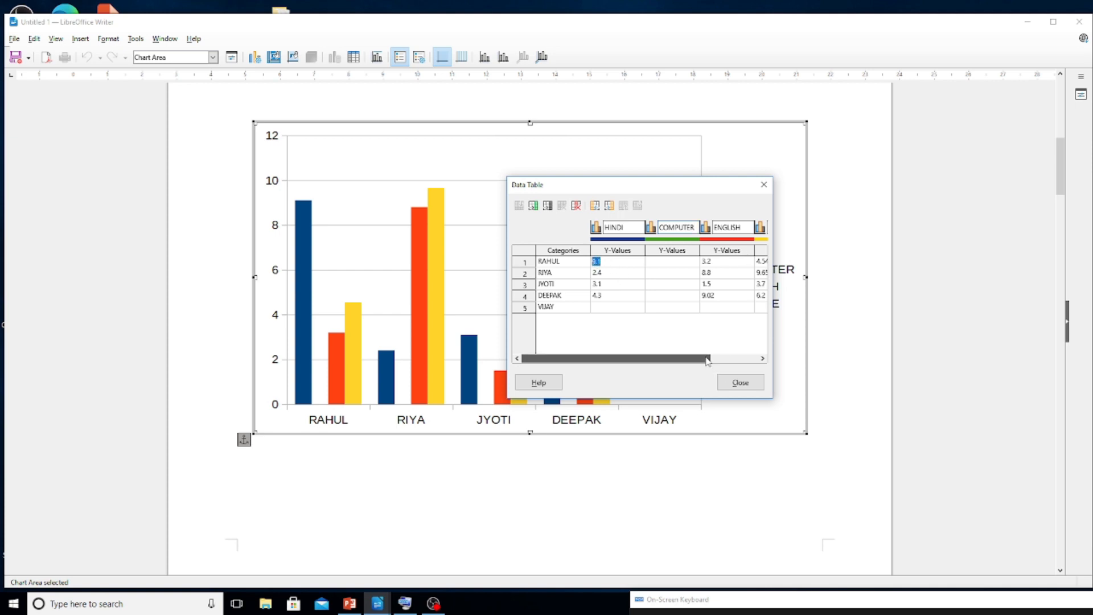
left_click(762, 358)
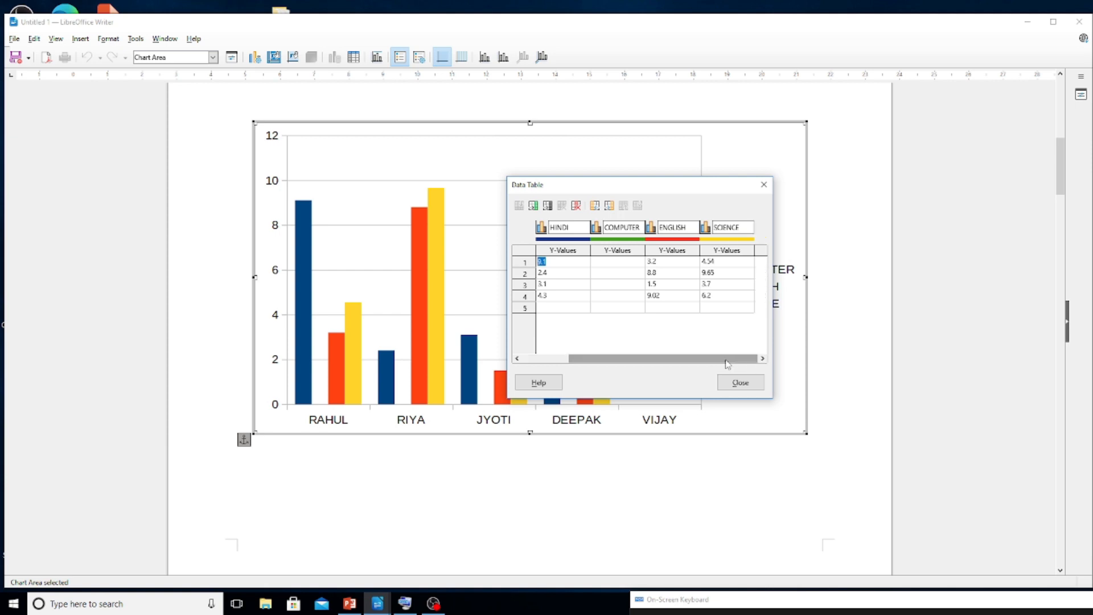
left_click_drag(725, 360, 710, 360)
left_click(639, 263)
left_click_drag(638, 262, 588, 266)
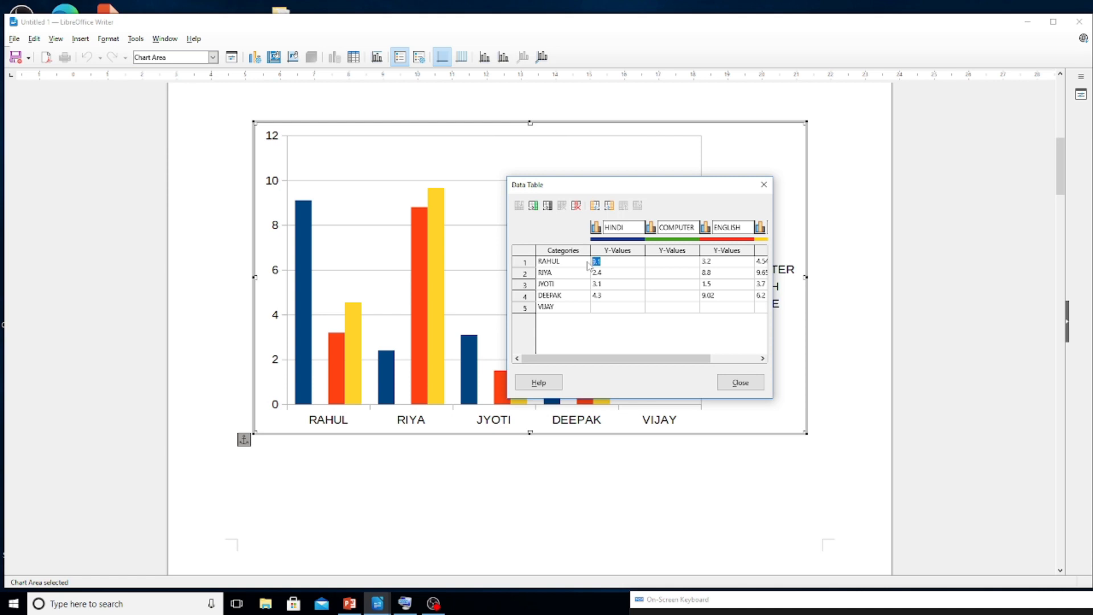
type("85")
key("Return")
type("88")
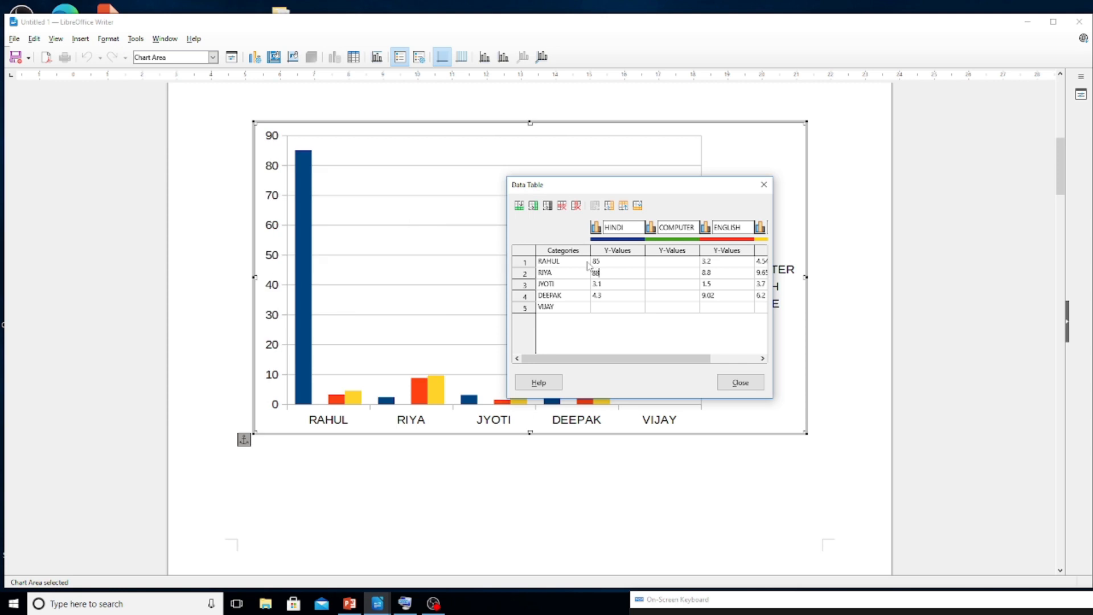
key("Return")
type("68")
key("Return")
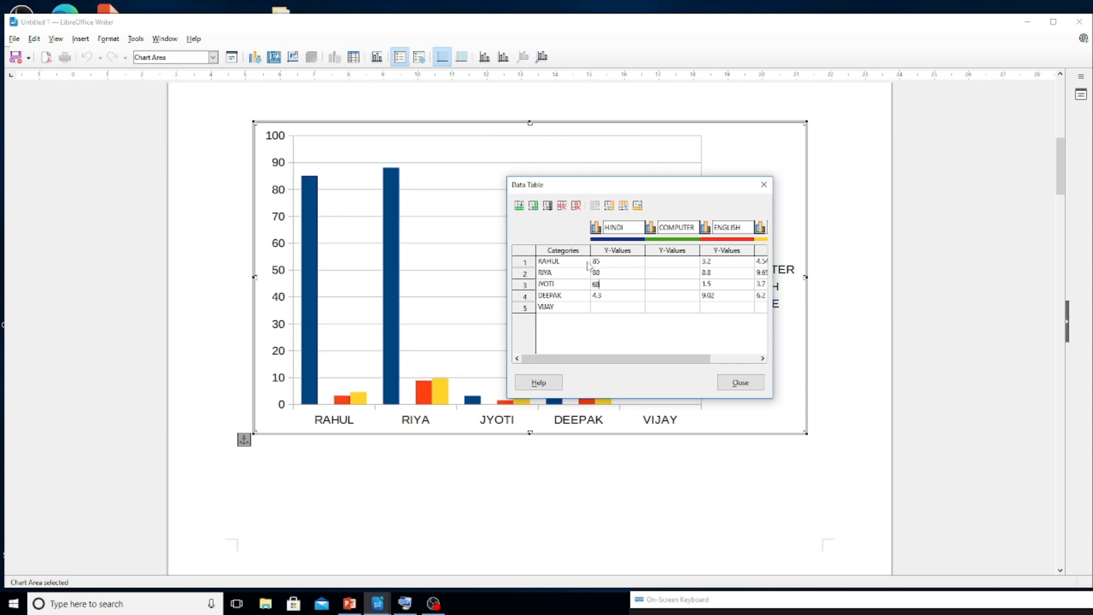
type("75")
key("Return")
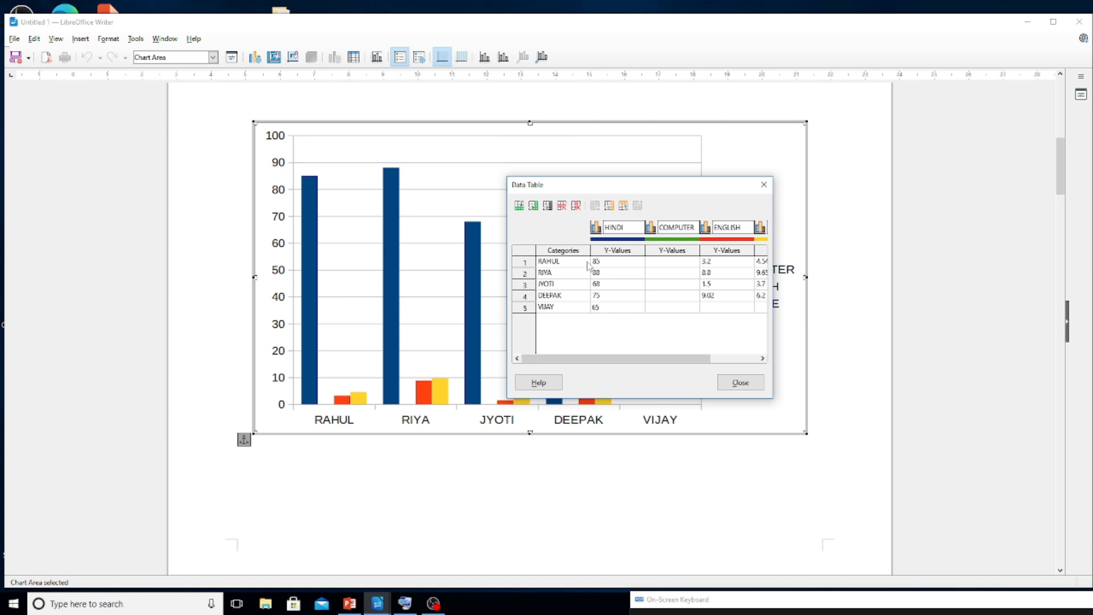
Set the COMPUTER values of rows 1 to 5 to 50, 95, 45, 63 and 52
left_click(661, 262)
left_click(652, 268)
key("Return")
type("45")
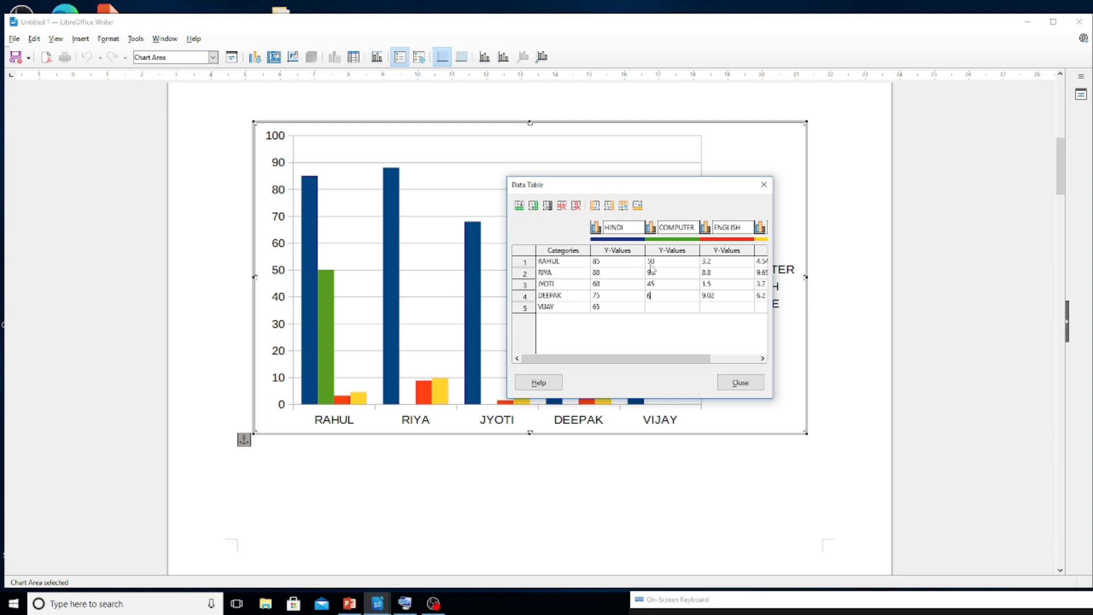
key("Return")
type("52")
Set the ENGLISH values of rows 1 to 5 to 69, 85, 52, 63 and 54
left_click(720, 265)
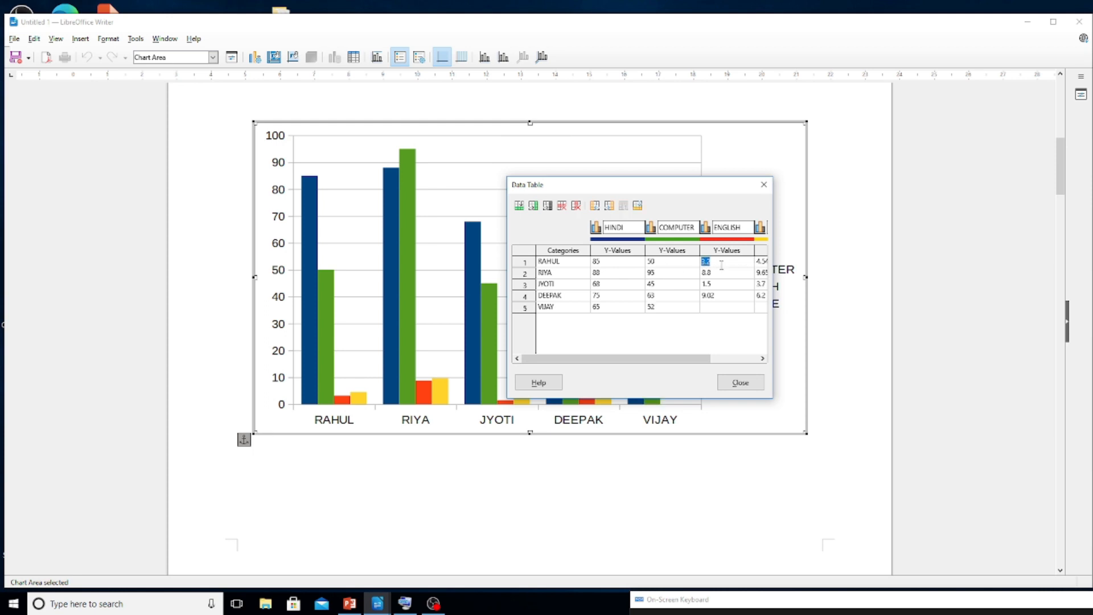
type("69")
left_click(722, 270)
type("85")
key("Return")
type("52")
key("Return")
type("63")
key("Return")
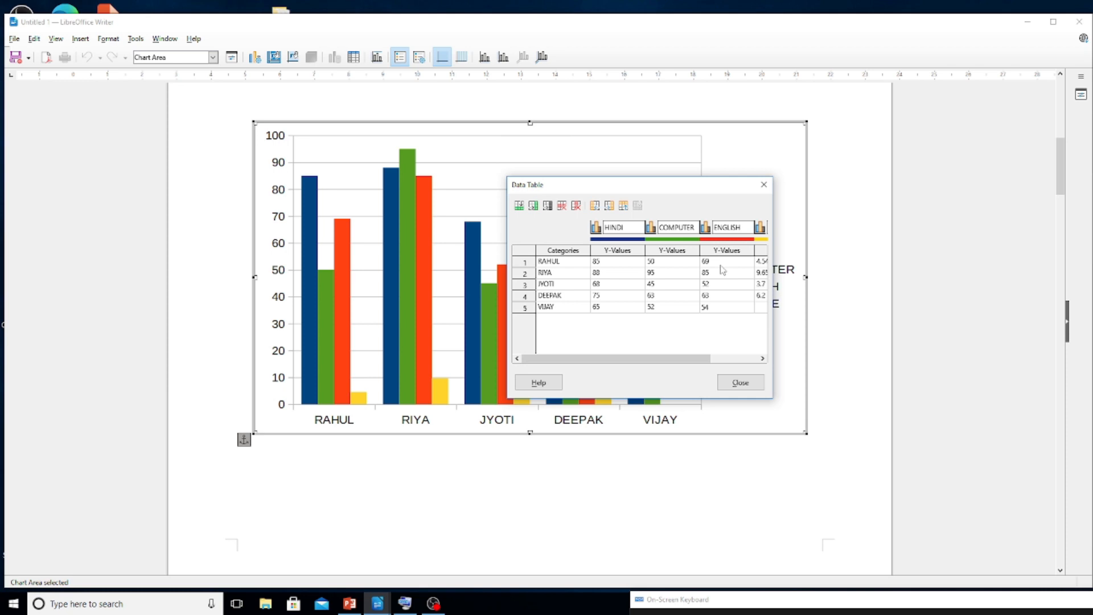
type("54")
key("Tab")
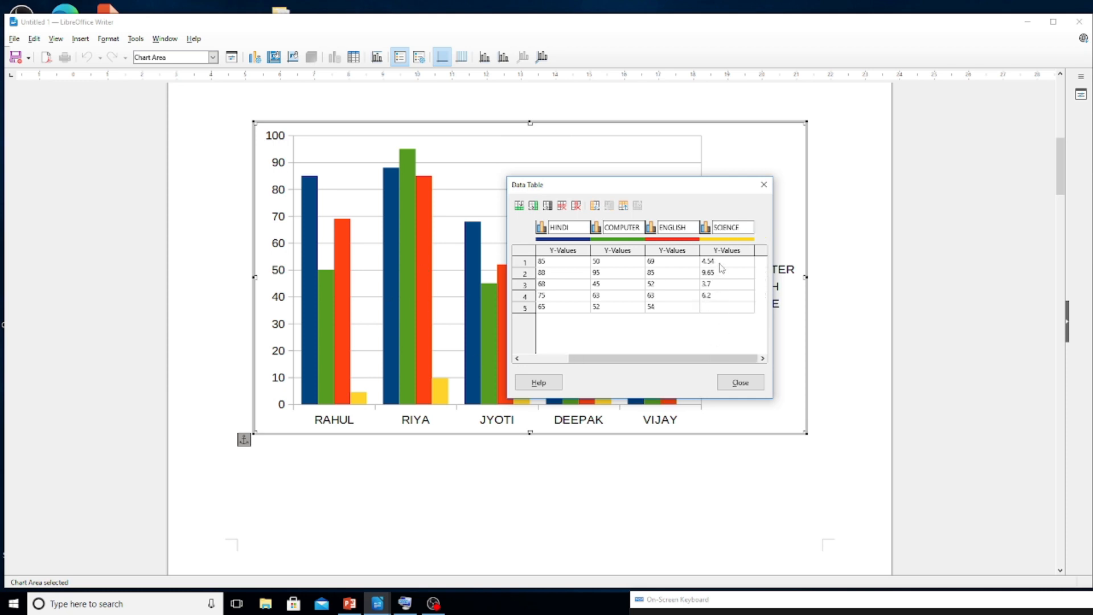
Set the SCIENCE values of rows 1 to 5 to 66, 74, 85, 62 and 75, and move the data table off the bars
key("Up")
type("62")
key("Up")
type("8")
key("Up")
type("7")
key("Up")
type("66")
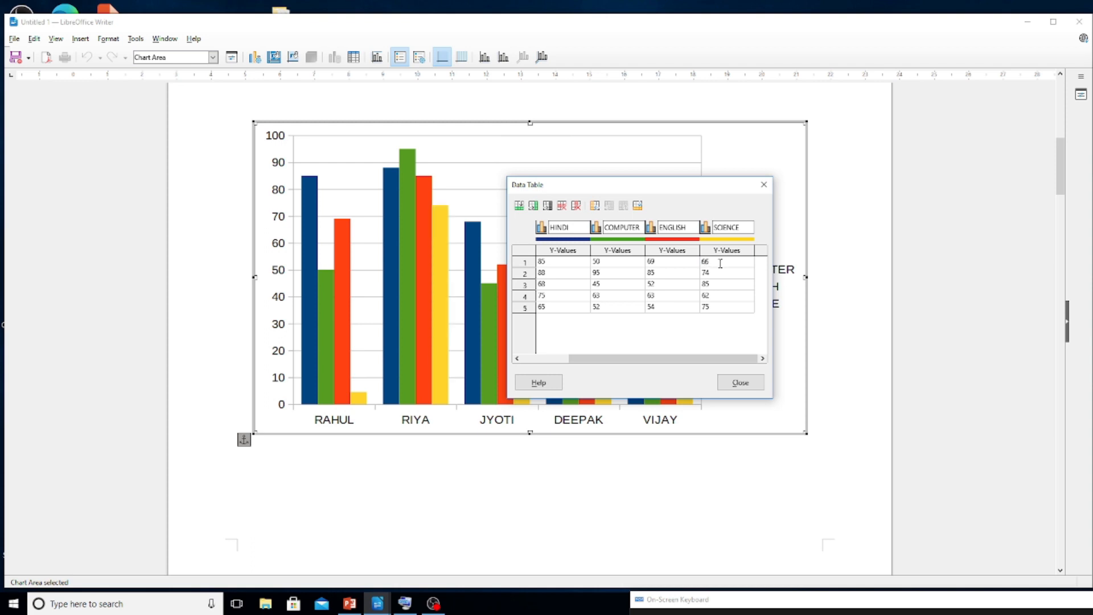
key("Tab")
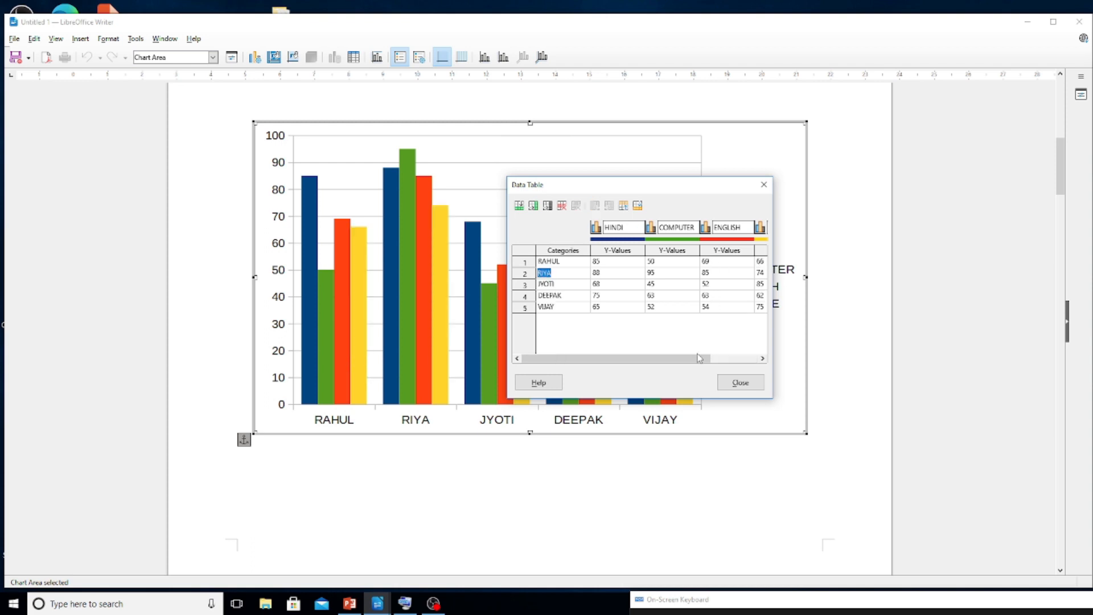
left_click(762, 358)
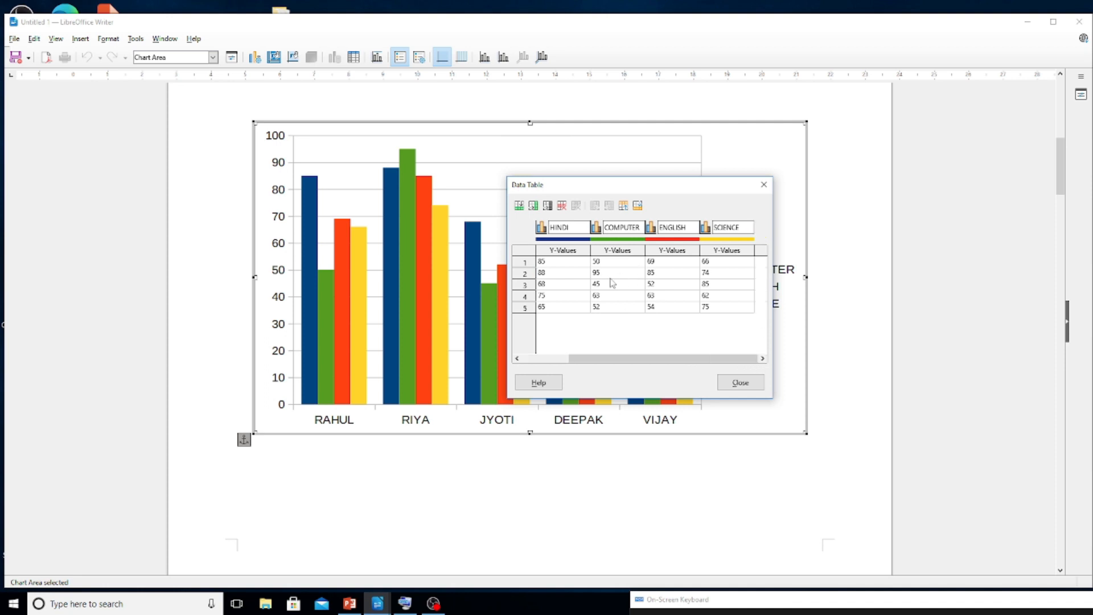
left_click_drag(639, 181, 844, 130)
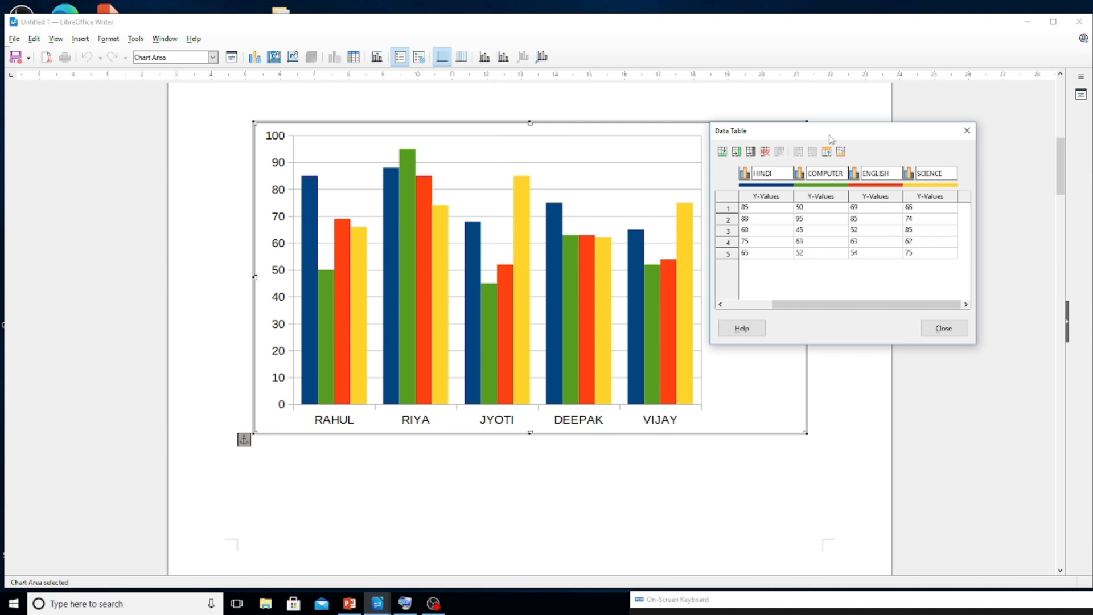
left_click_drag(829, 135, 815, 166)
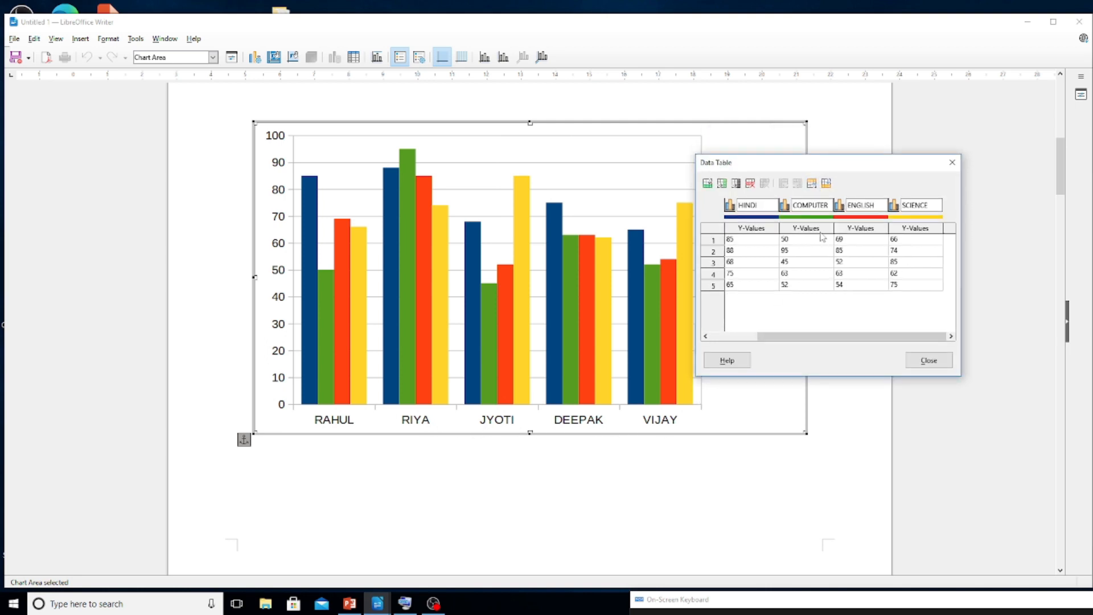
left_click(752, 239)
left_click(752, 240)
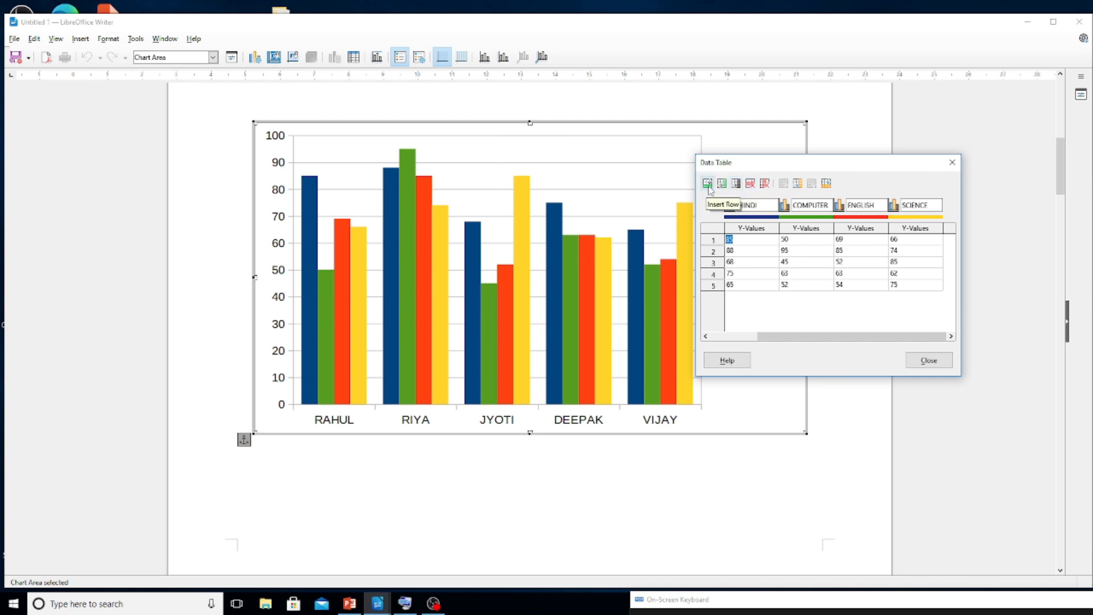
left_click(748, 283)
left_click(748, 284)
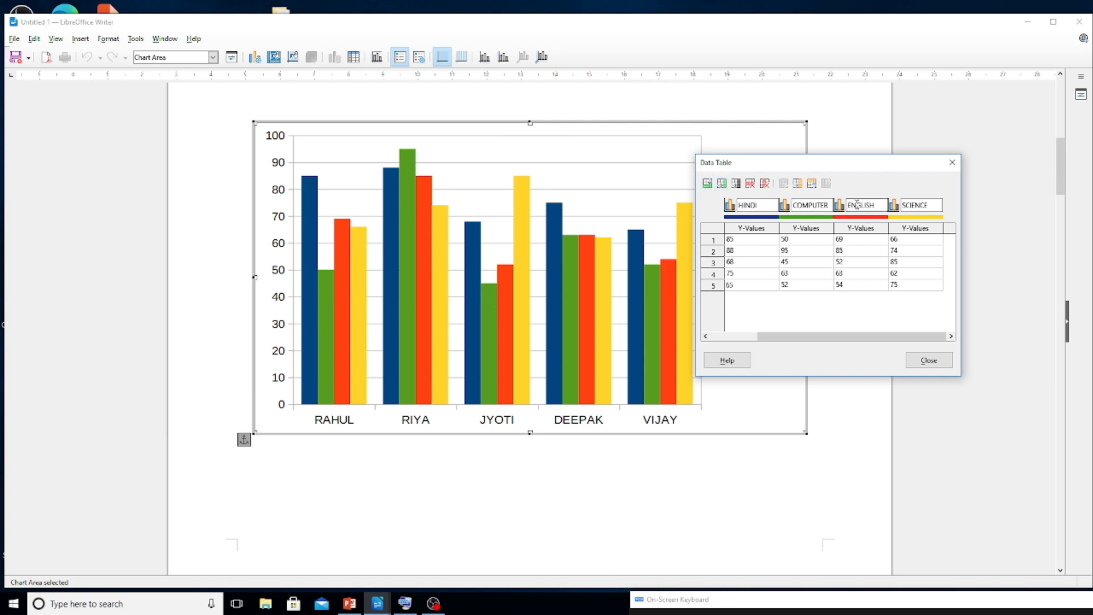
left_click(909, 203)
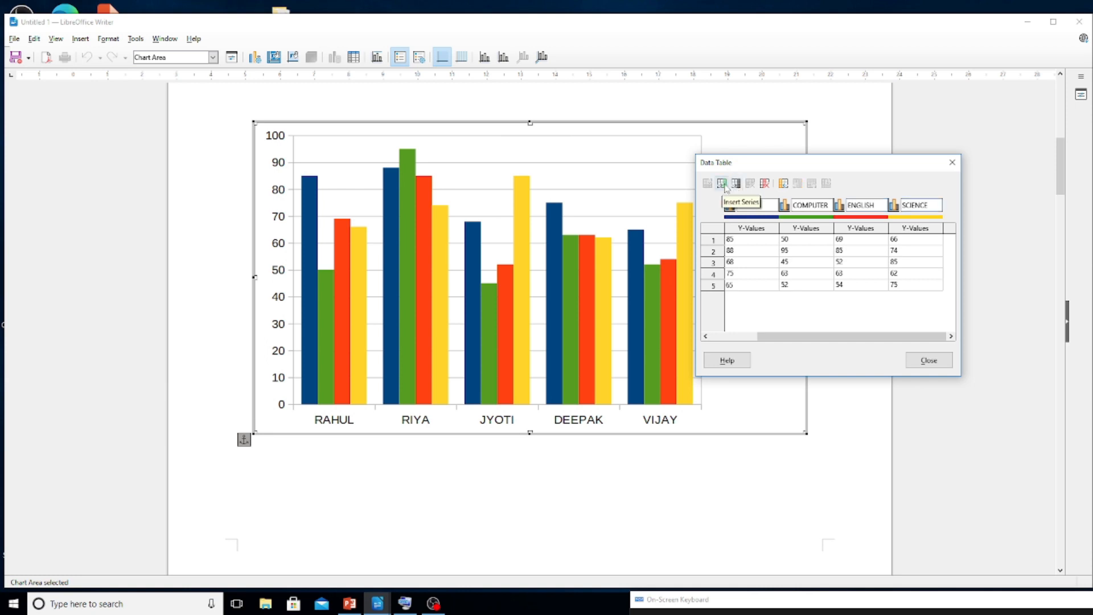
left_click(812, 239)
left_click(865, 242)
left_click(902, 242)
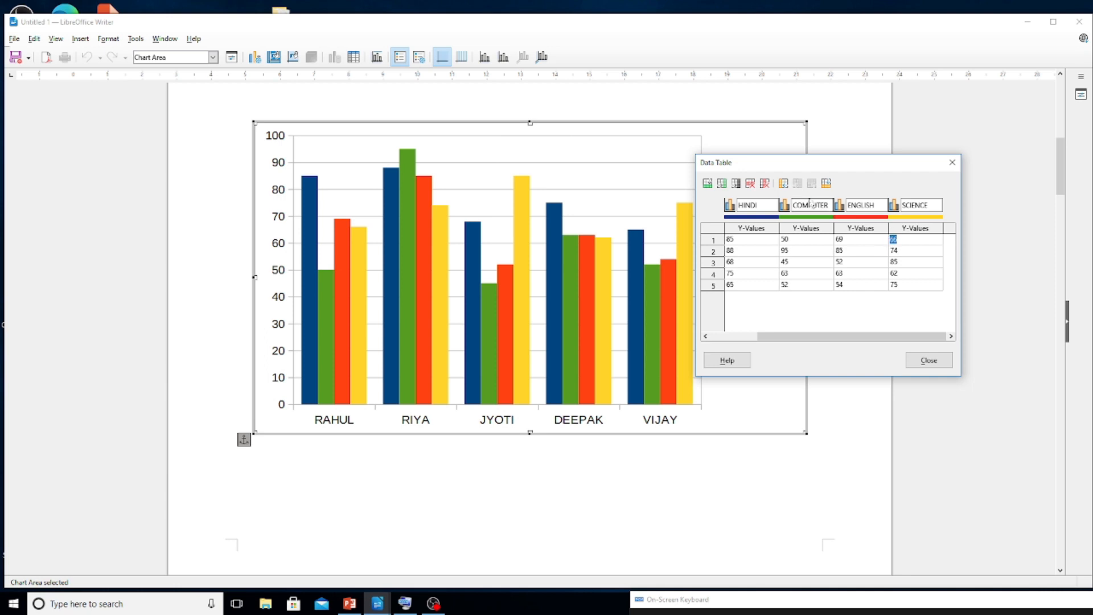
Move the second student's row down to the last position in the data table
left_click_drag(850, 336, 802, 336)
left_click(751, 250)
left_click(768, 247)
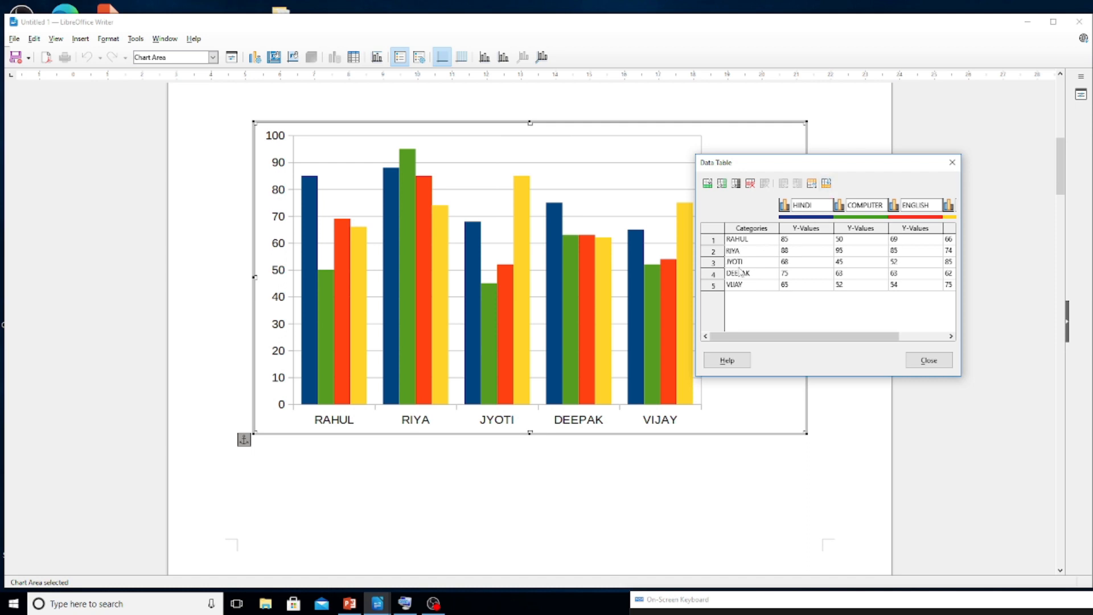
left_click(826, 184)
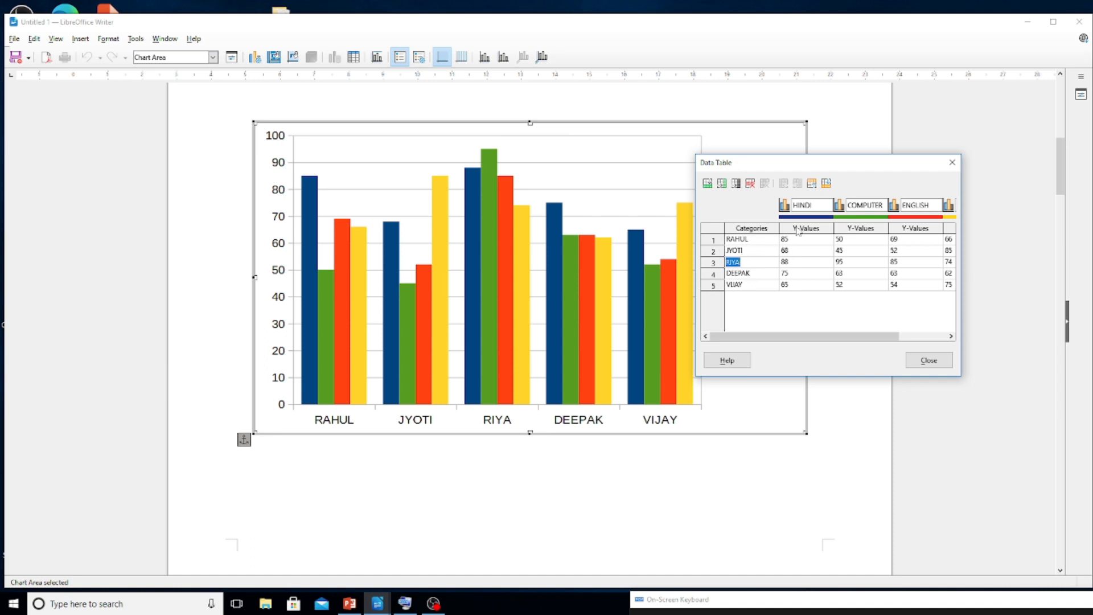
left_click(828, 183)
left_click(827, 183)
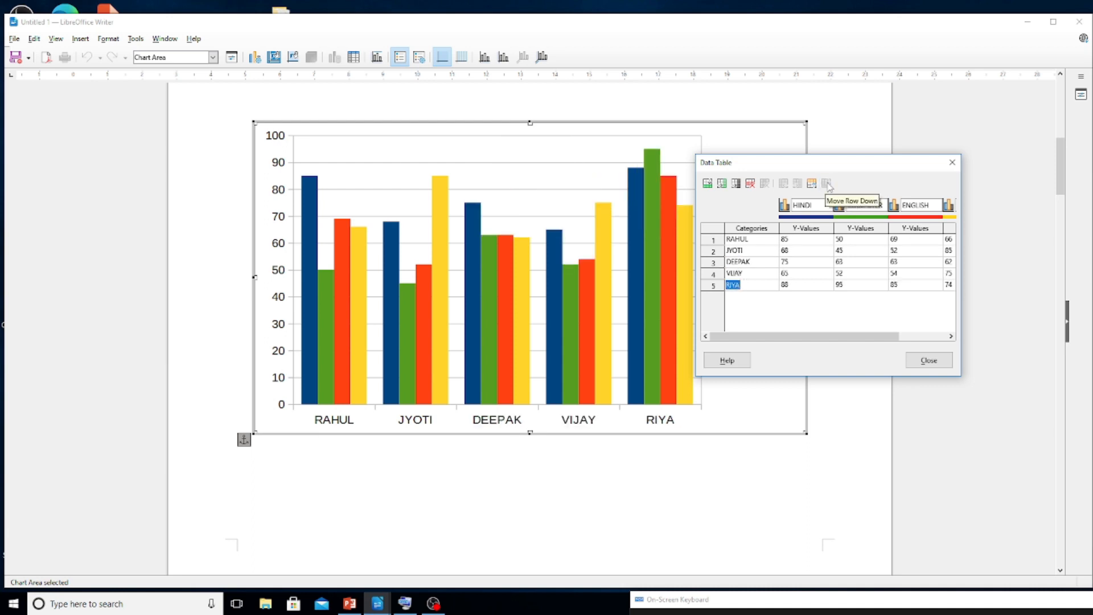
Move the student in row 4 up to the first row of the data table
left_click(756, 274)
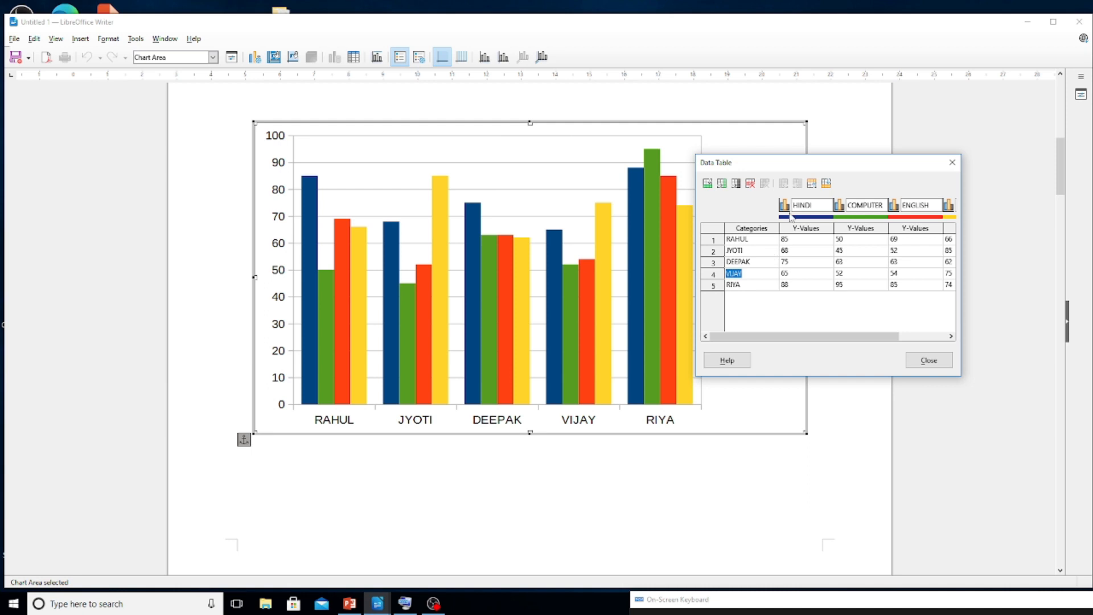
left_click(812, 184)
left_click(812, 184)
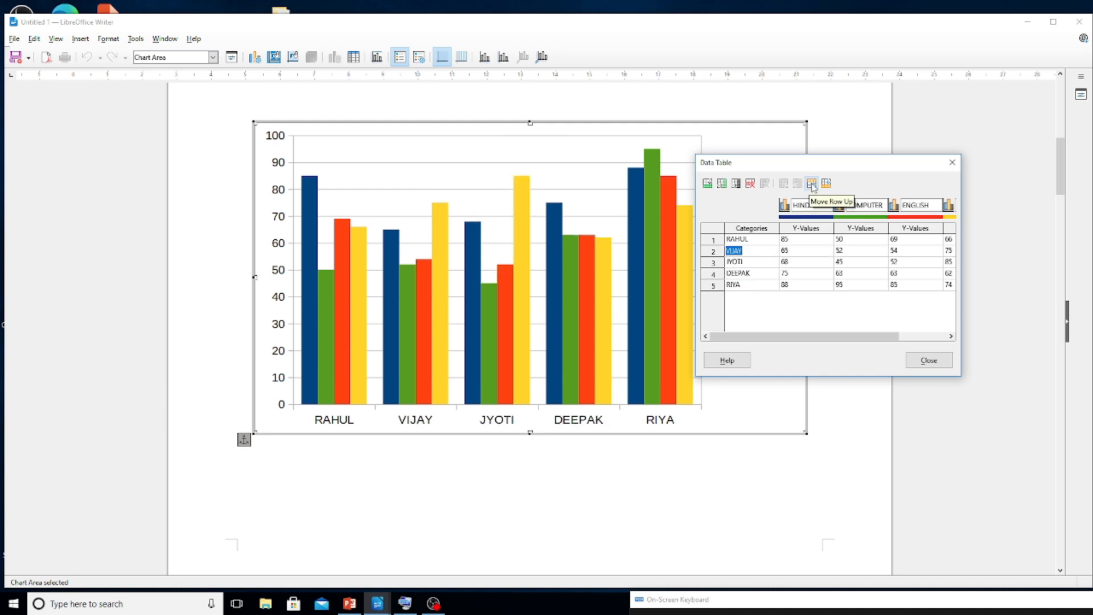
left_click(812, 183)
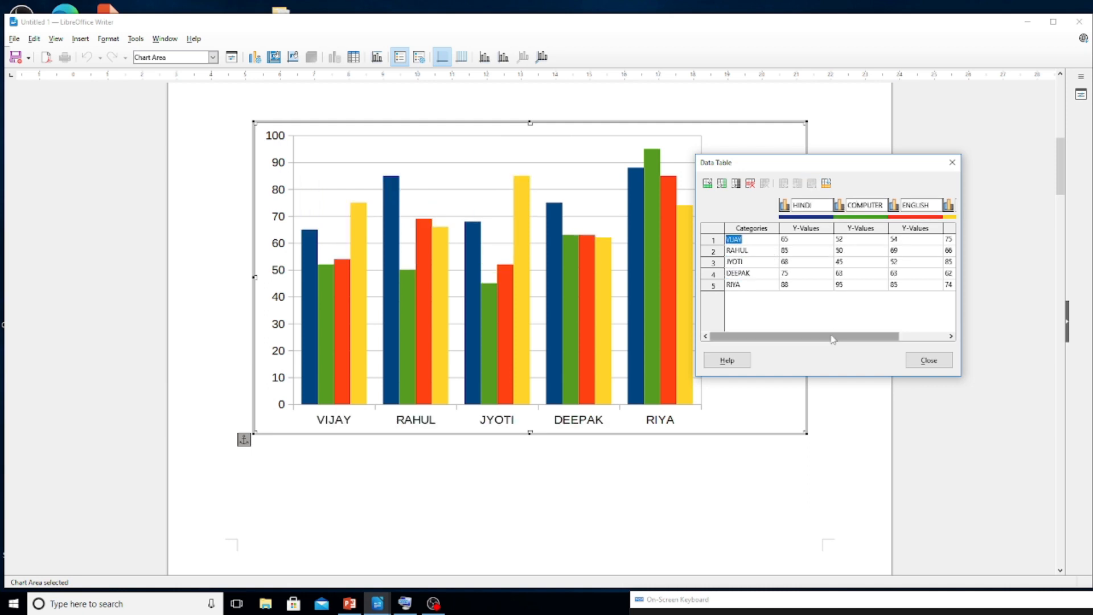
Move the COMPUTER series behind ENGLISH and SCIENCE as the last series, and close the data table
left_click(847, 248)
left_click(854, 238)
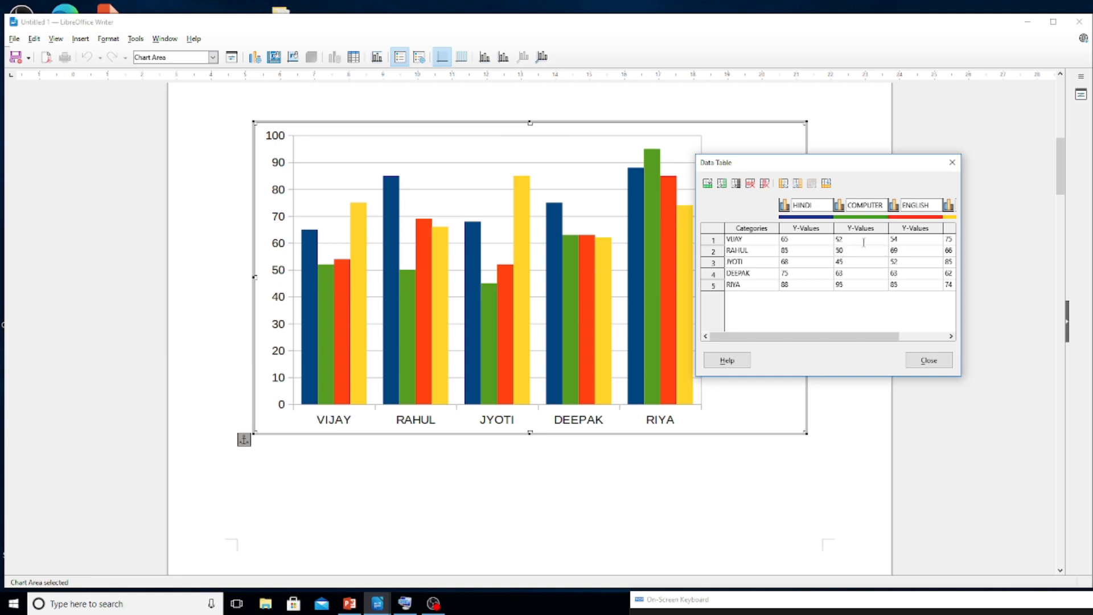
left_click(797, 183)
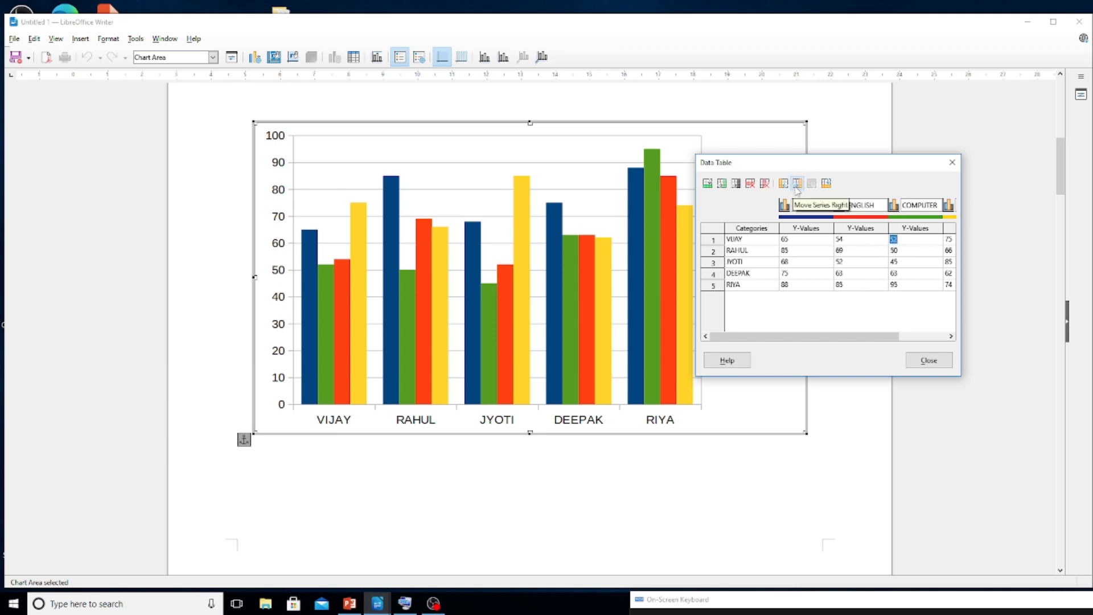
left_click(797, 188)
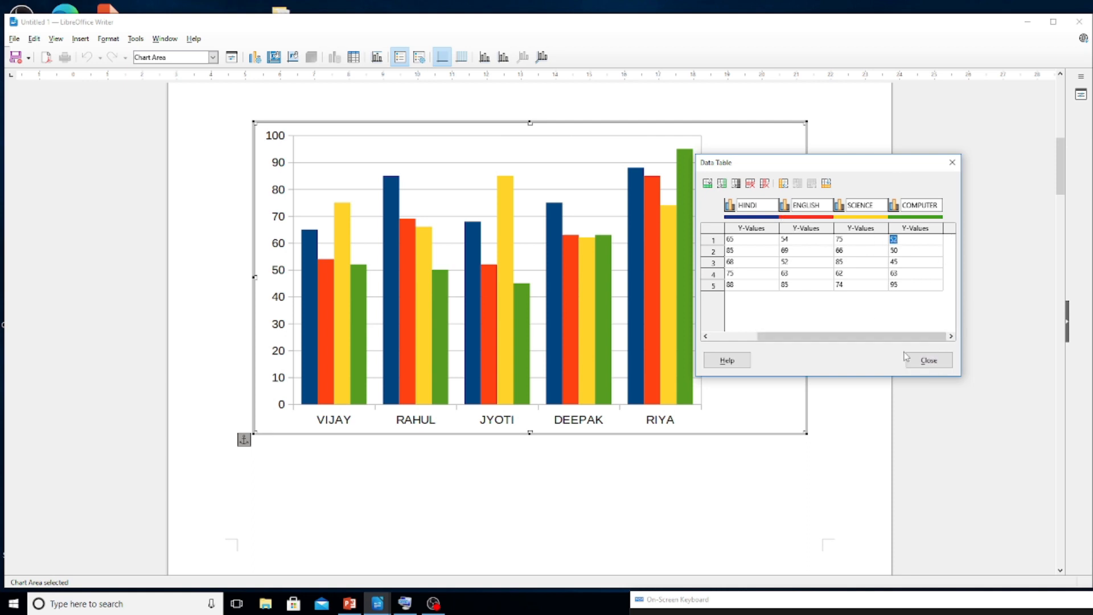
left_click(934, 363)
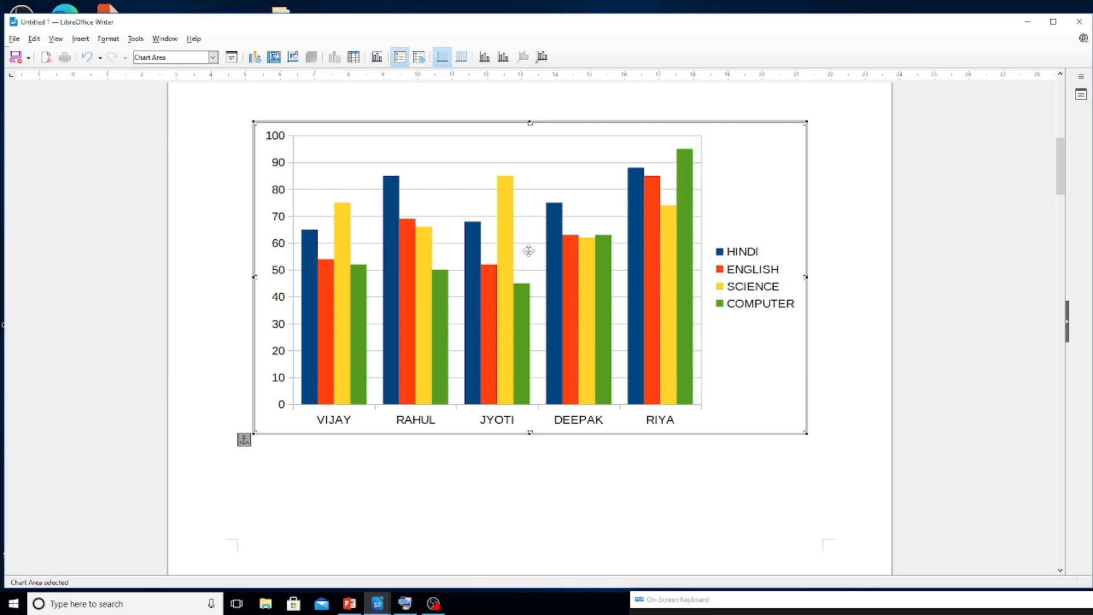
Reopen the chart's data table and set row 2's ENGLISH value to 45 and SCIENCE value to 52
mouse_move(511, 263)
left_click(355, 57)
left_click_drag(595, 203, 776, 207)
left_click(761, 287)
type("4")
left_click(815, 294)
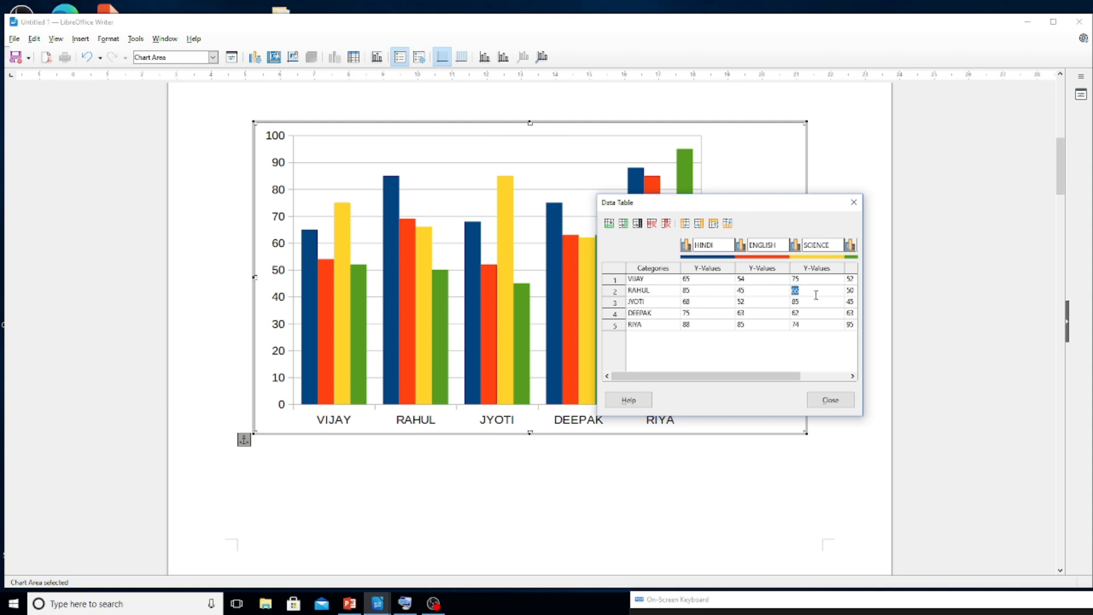
type("52")
Set row 4's ENGLISH value to 33, enter 64 as row 2's HINDI value, and close the data table
left_click(760, 316)
type("3")
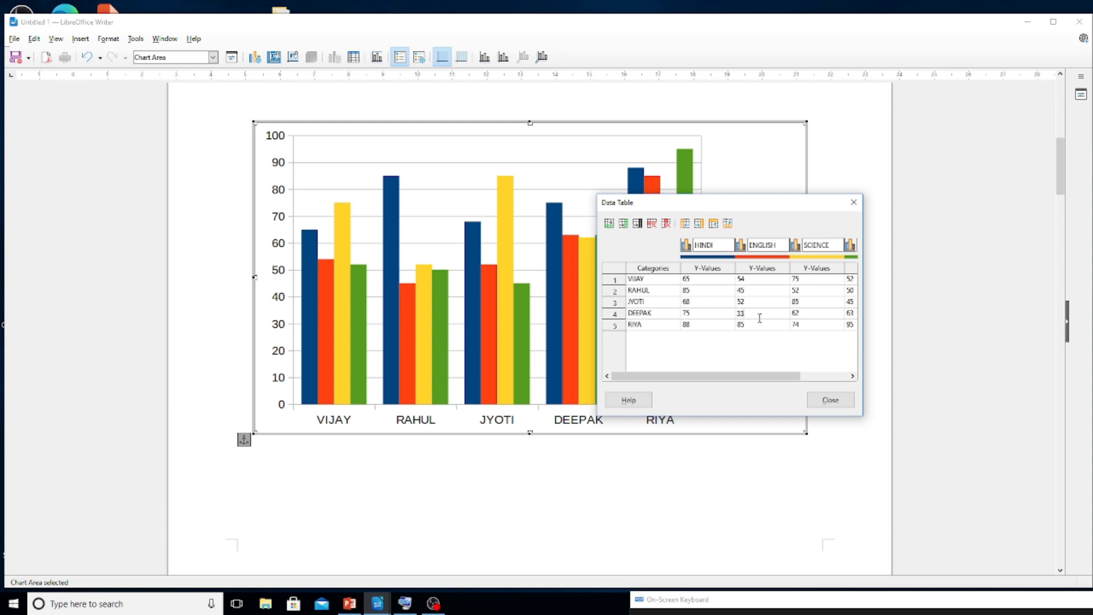
left_click(700, 291)
type("64")
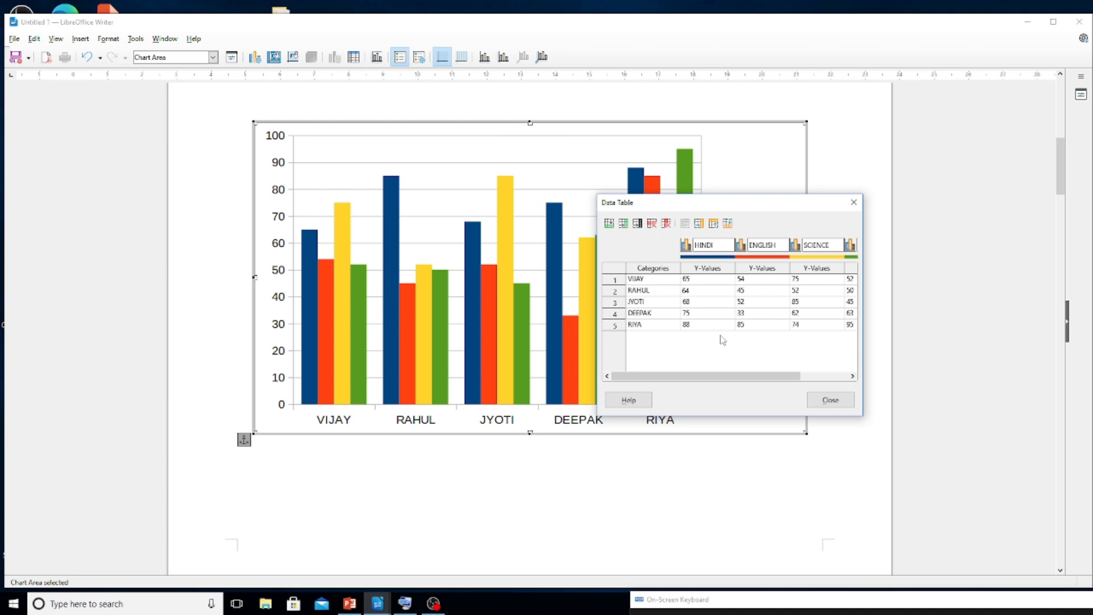
left_click(855, 202)
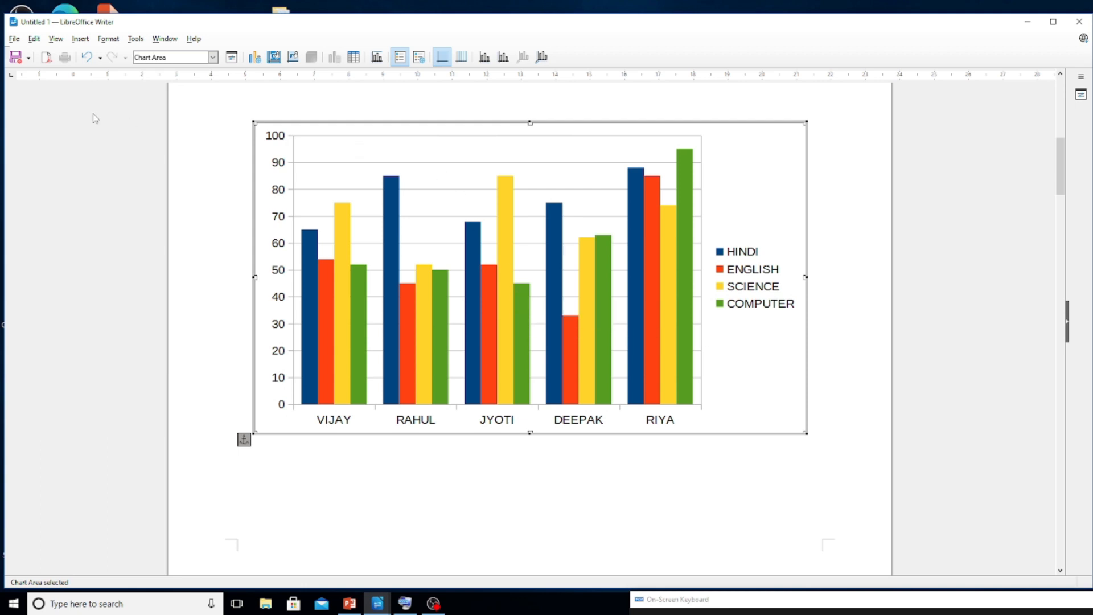
Select the Chart element and switch the selection back to Chart Area
left_click(211, 59)
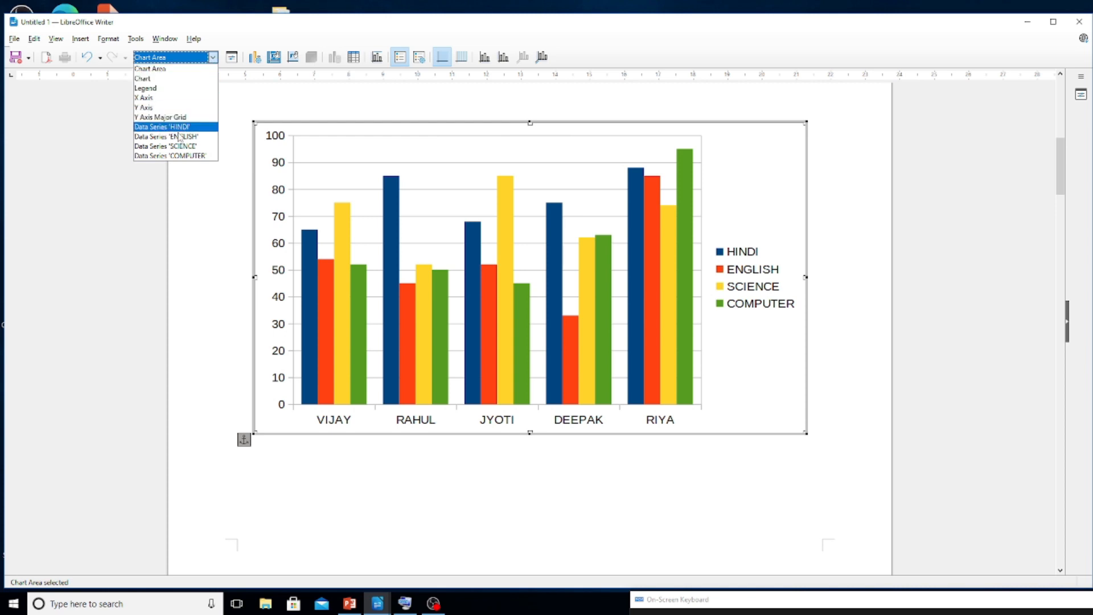
left_click(179, 79)
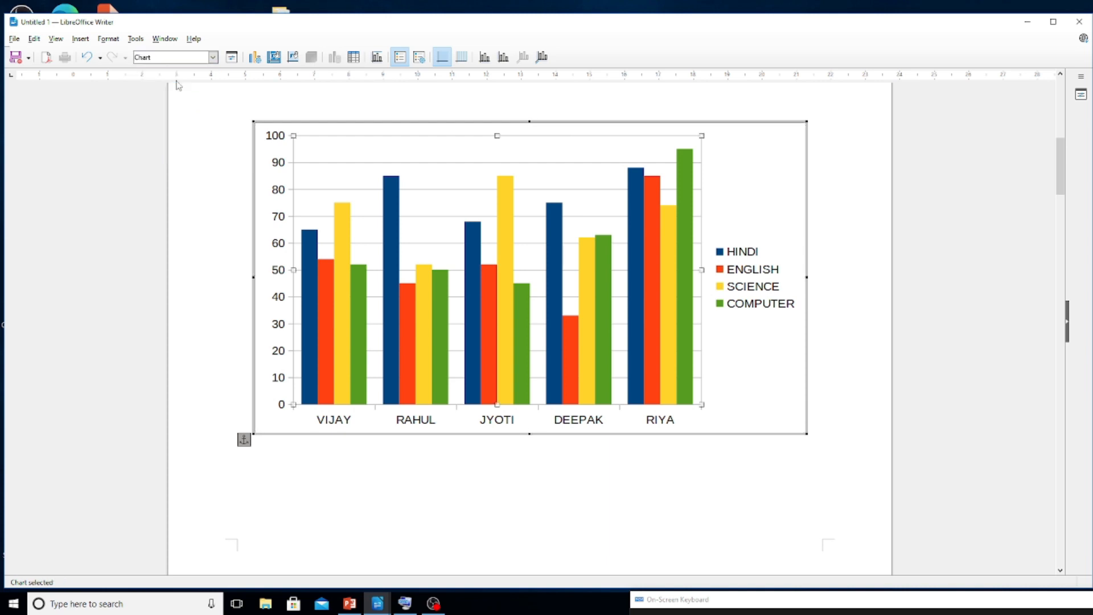
left_click(213, 58)
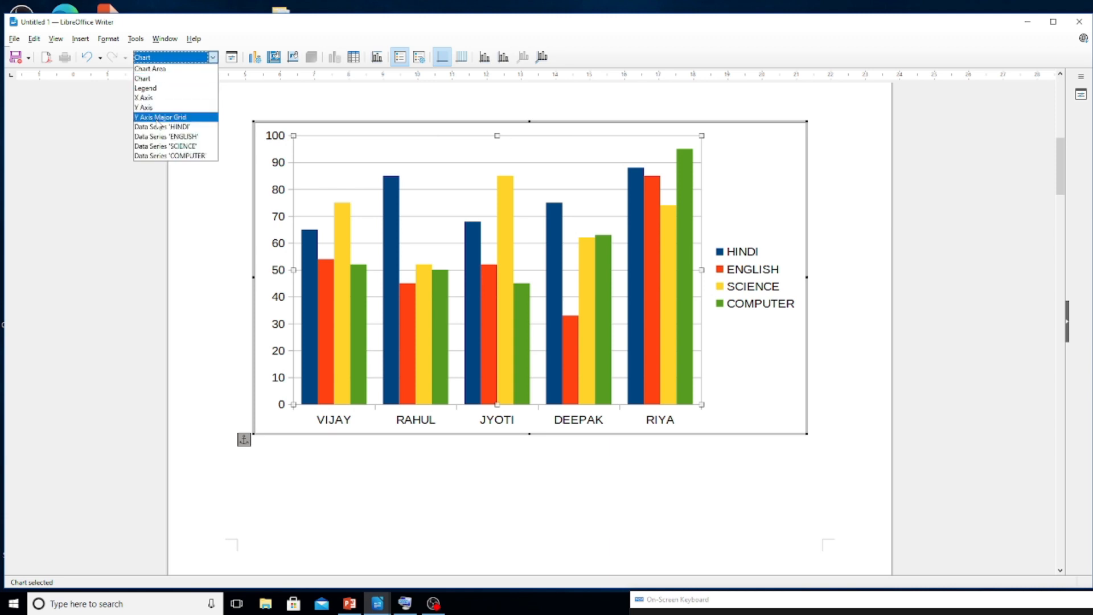
left_click(165, 69)
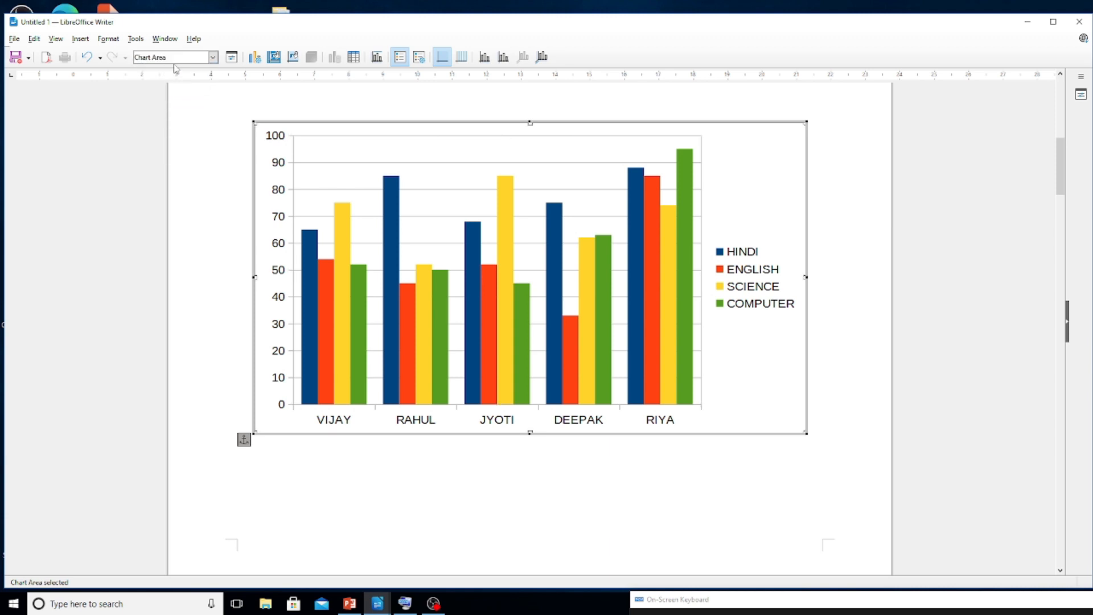
Open the Chart Area formatting and give it a continuous Indigo border 0.20 cm wide
left_click(213, 57)
left_click(221, 58)
left_click(232, 60)
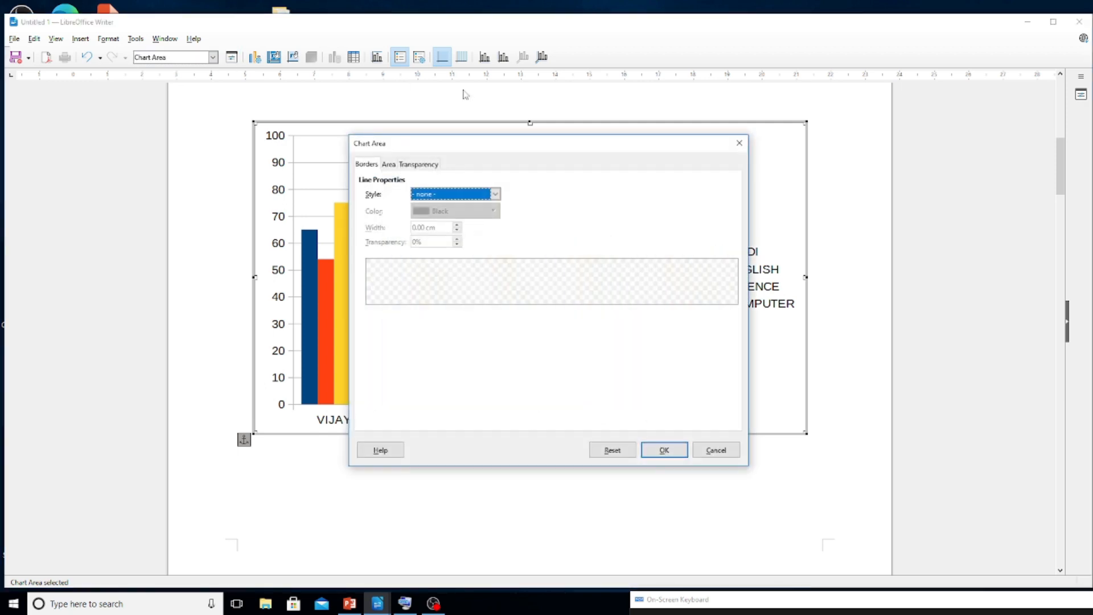
left_click_drag(443, 137, 479, 134)
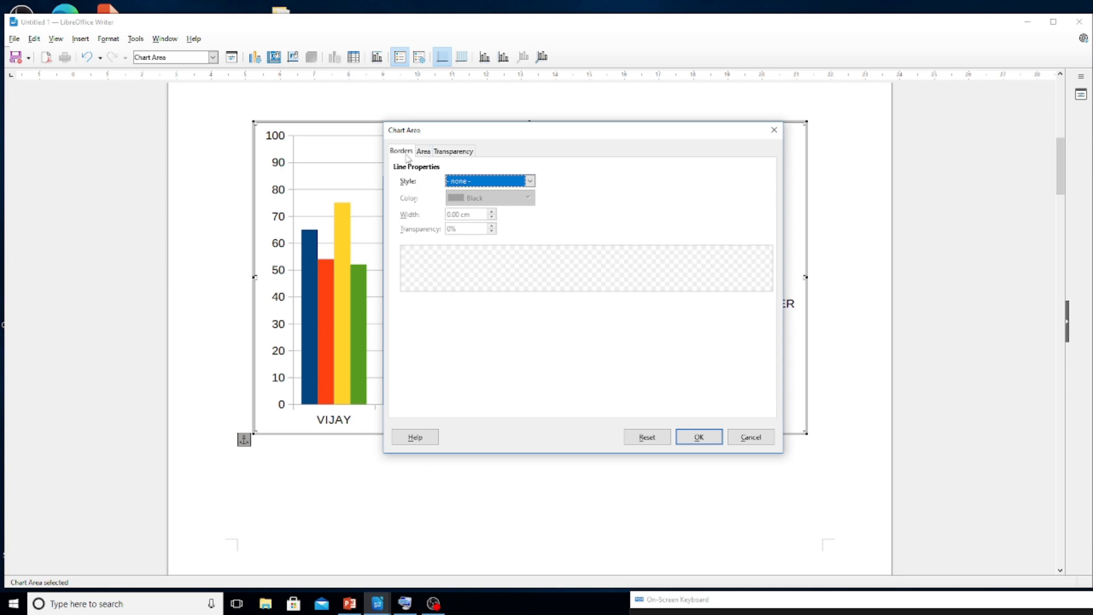
left_click(529, 181)
left_click(527, 201)
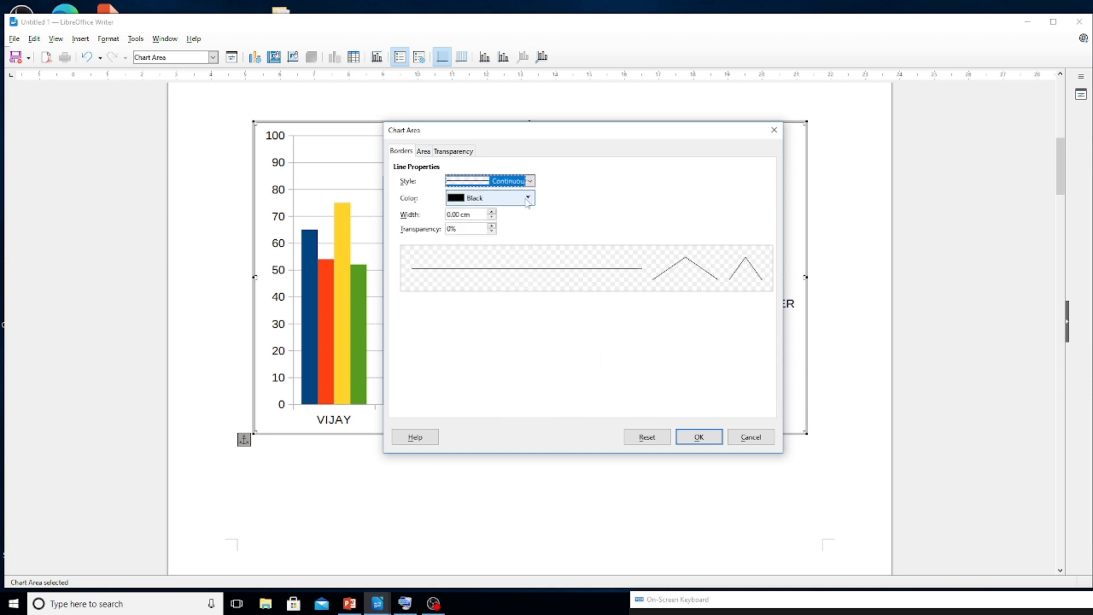
left_click(528, 198)
left_click(521, 237)
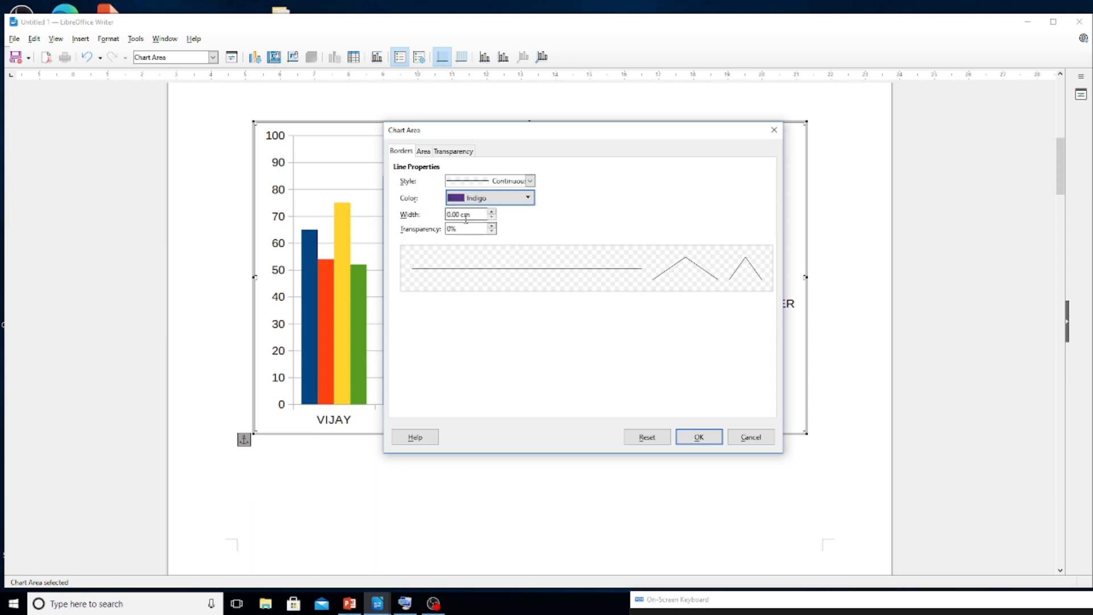
left_click(491, 212)
left_click(491, 212)
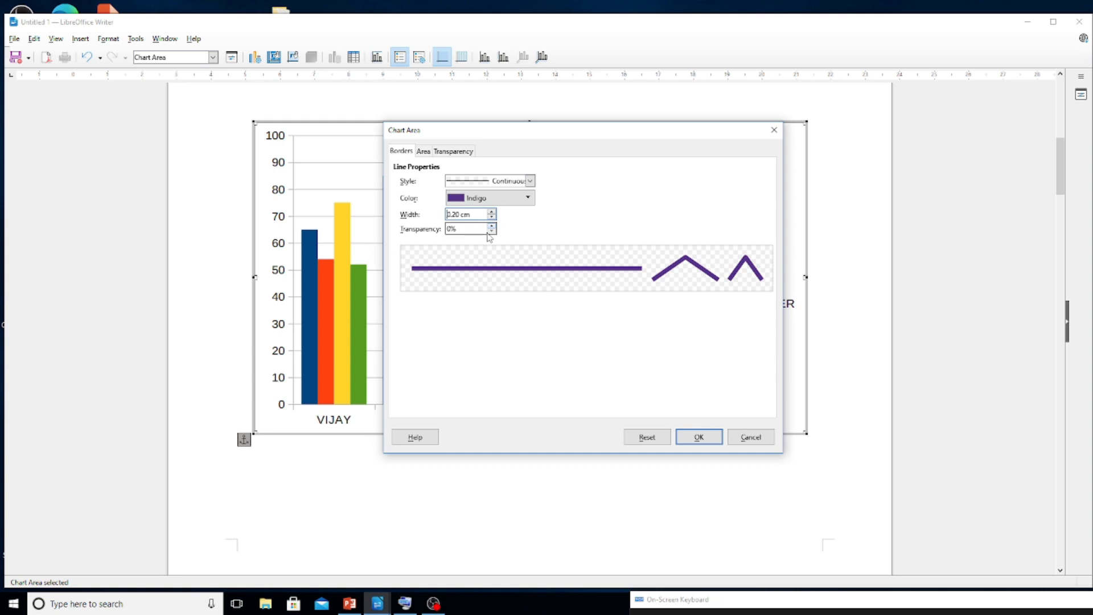
Fill the chart area with the pale blue-white paper texture image and apply the chart area formatting
left_click(421, 152)
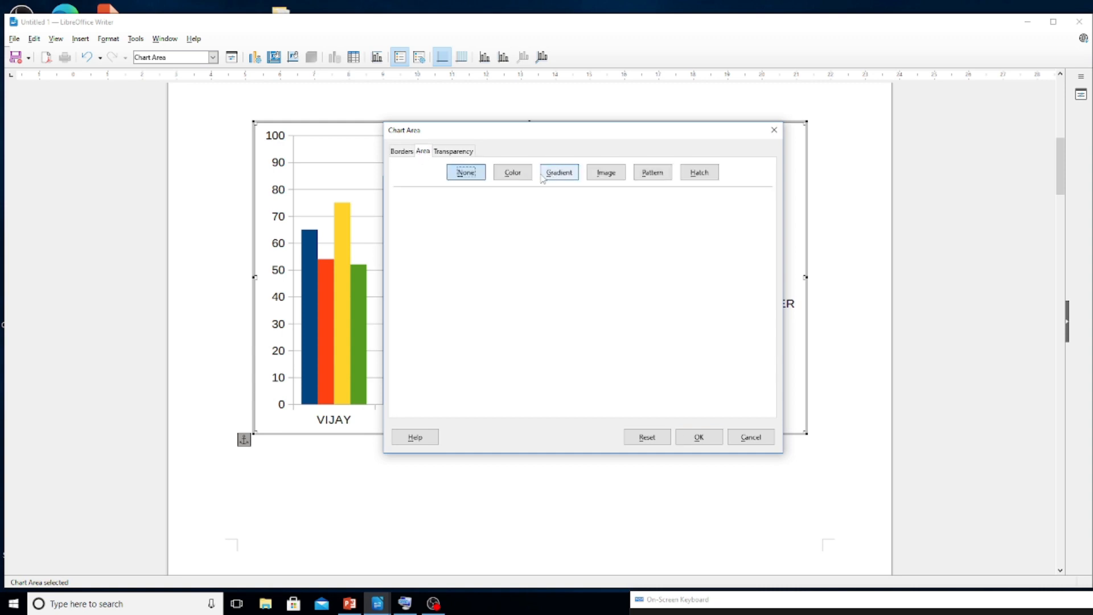
left_click(512, 175)
left_click(559, 172)
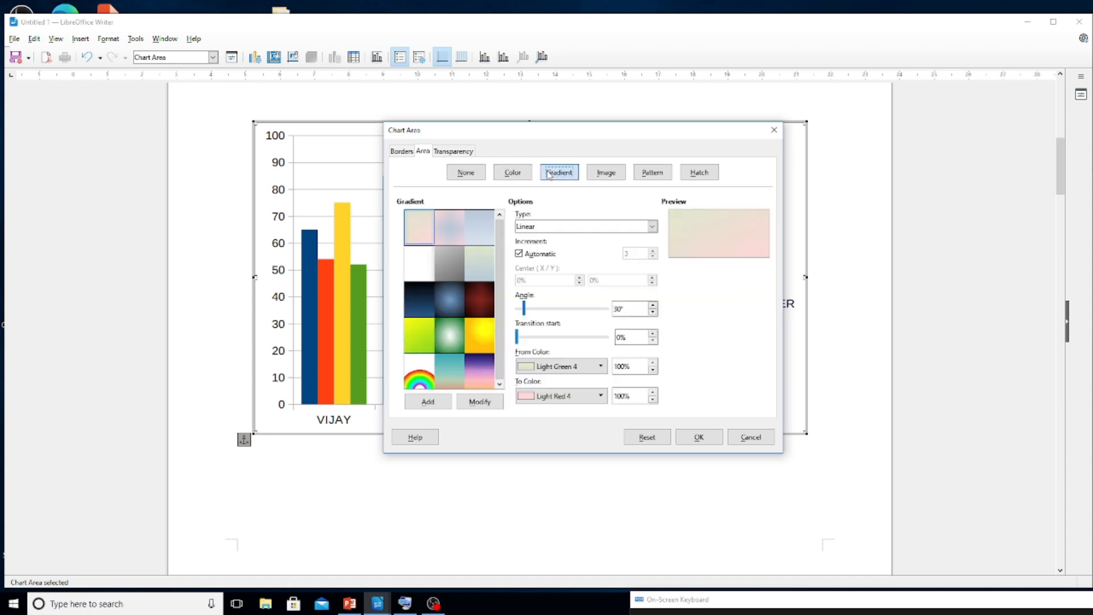
left_click(615, 177)
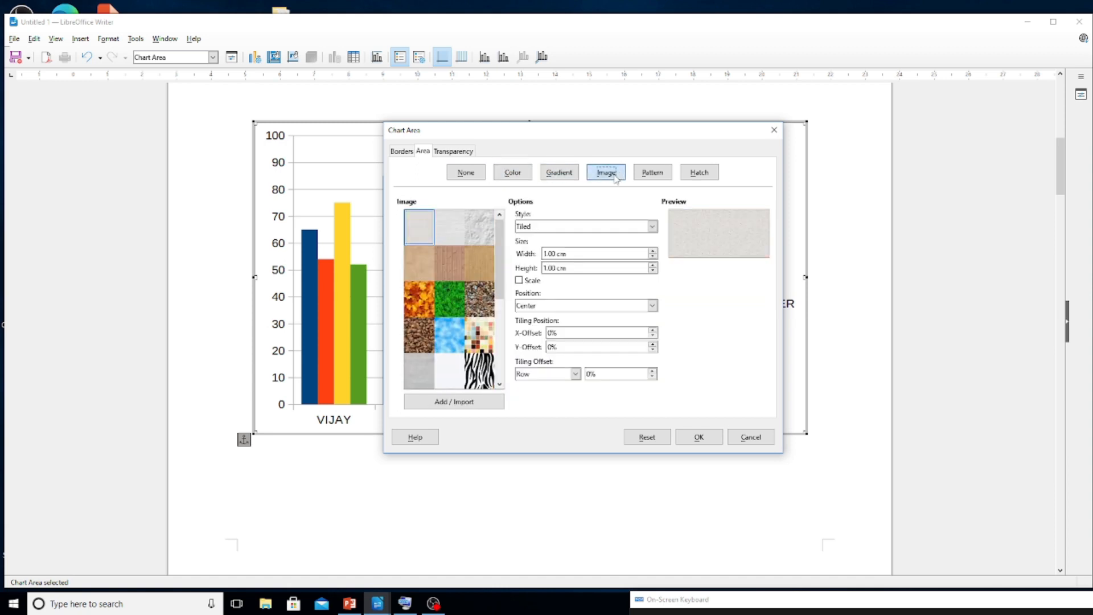
left_click(644, 177)
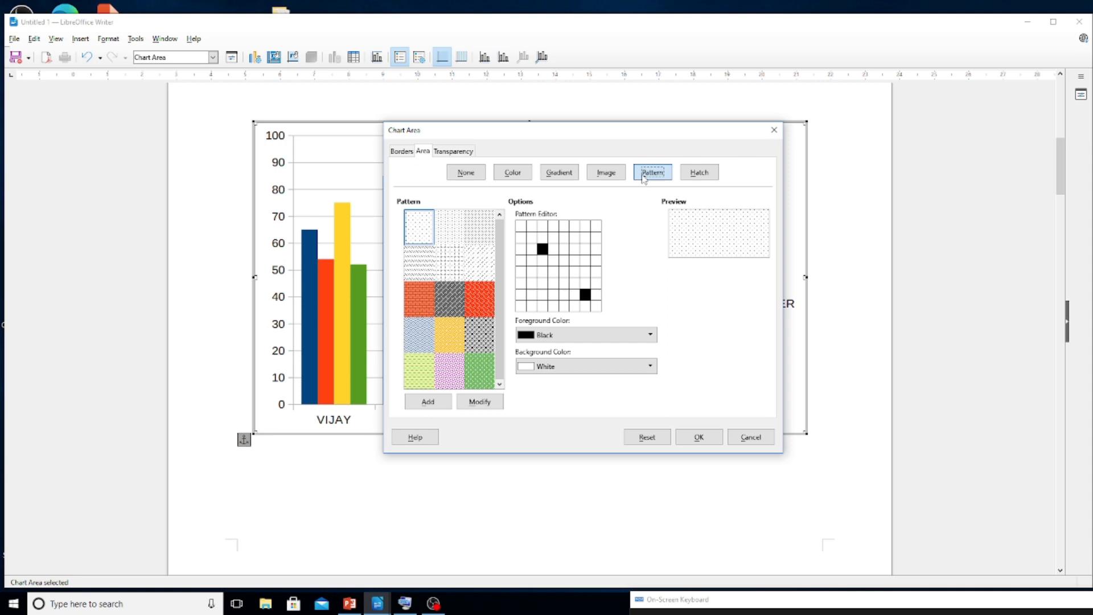
left_click(615, 175)
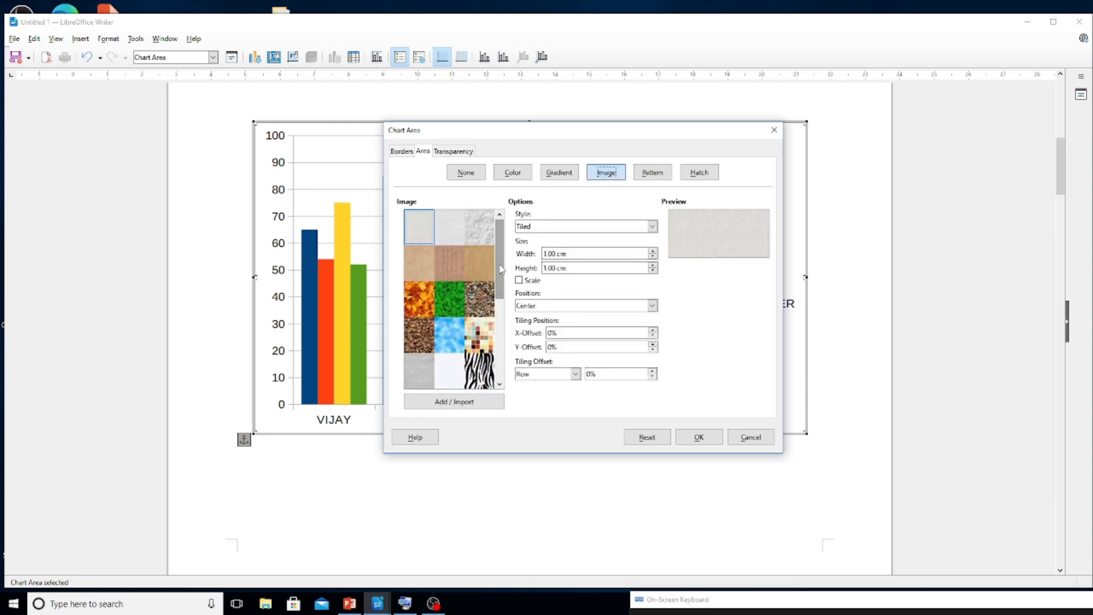
scroll(500, 269, "down", 1)
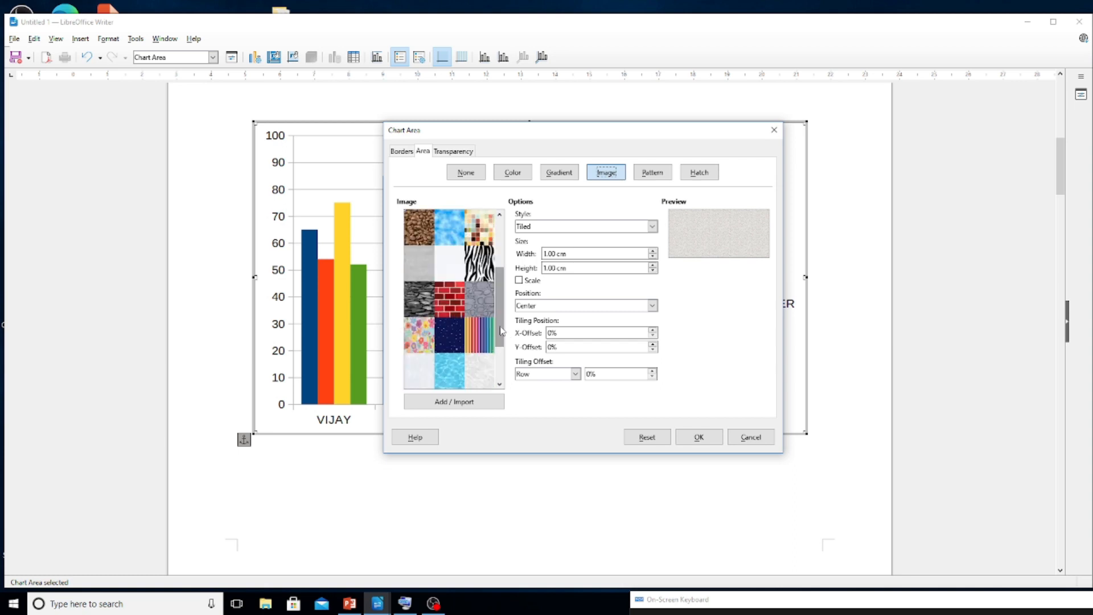
scroll(501, 331, "down", 1)
scroll(501, 367, "down", 1)
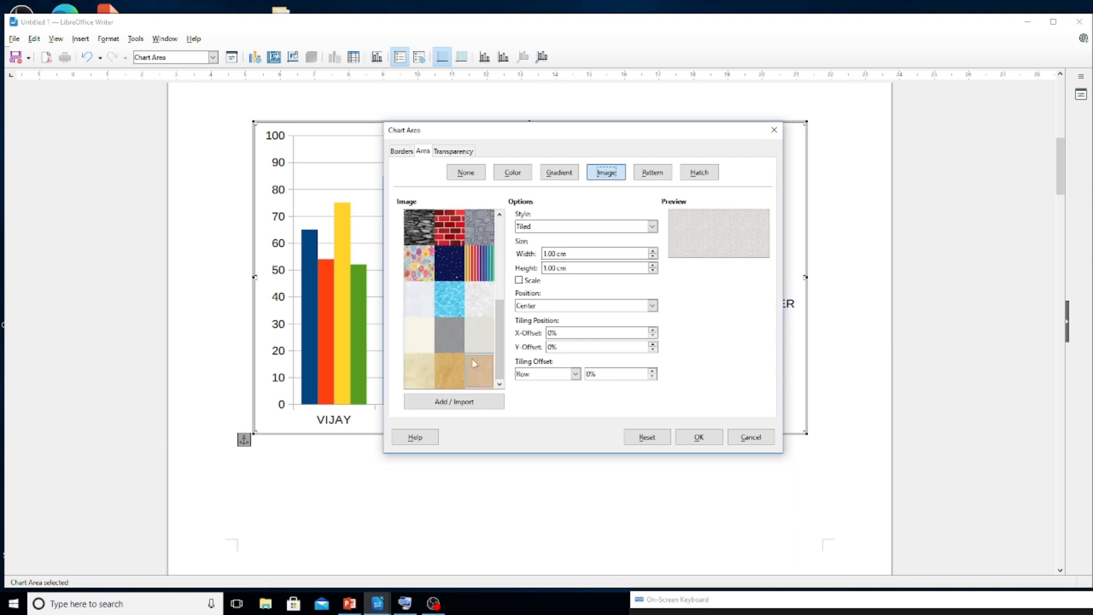
left_click(421, 303)
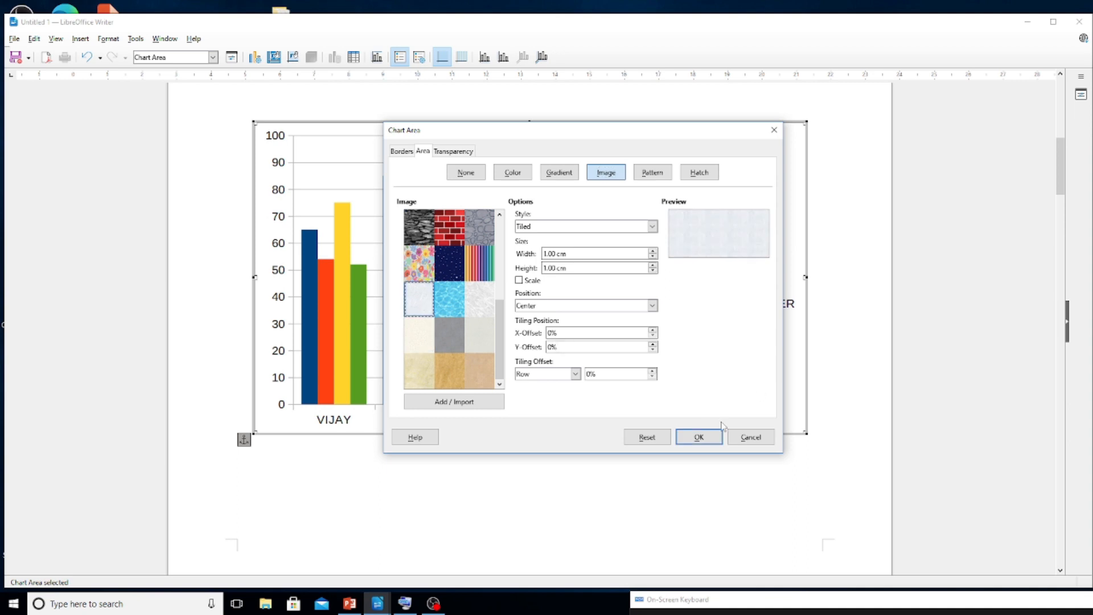
left_click(699, 437)
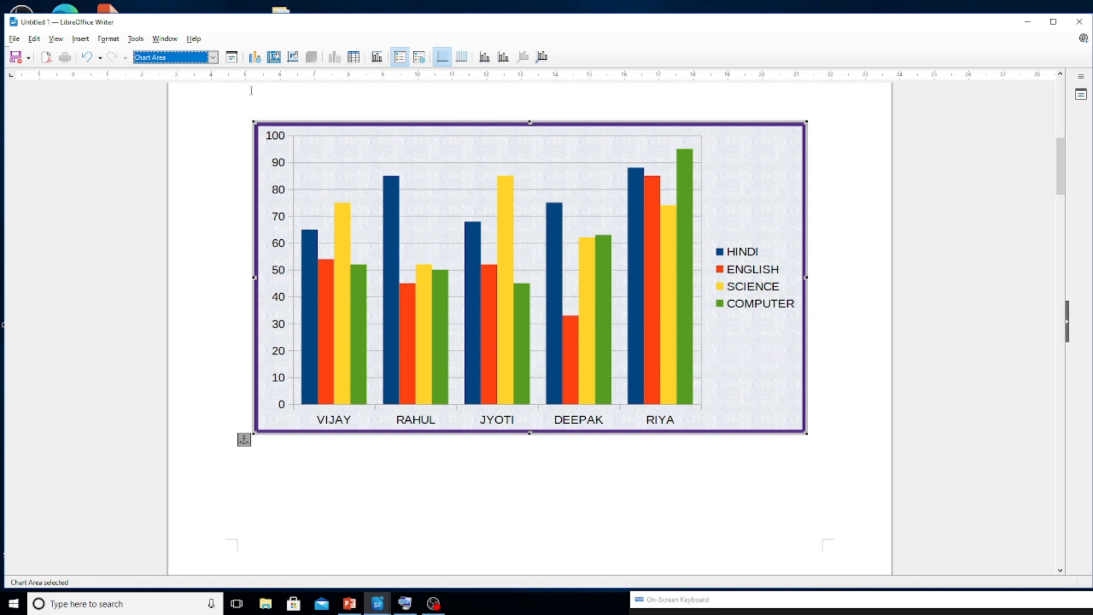
Select the Chart element and fill its wall with the Sunrise gradient
left_click(213, 57)
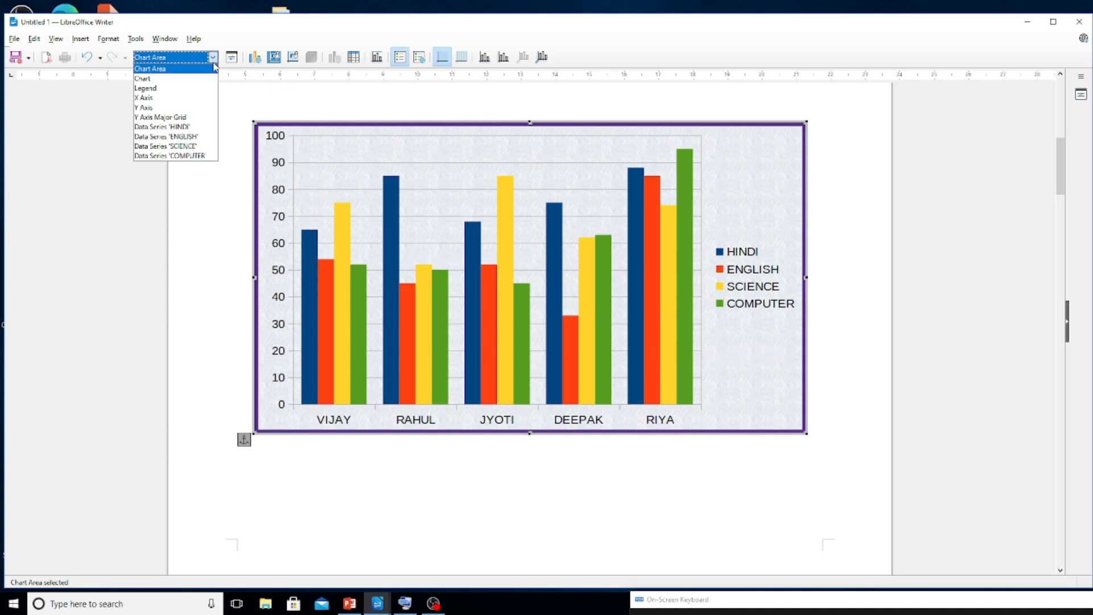
left_click(164, 80)
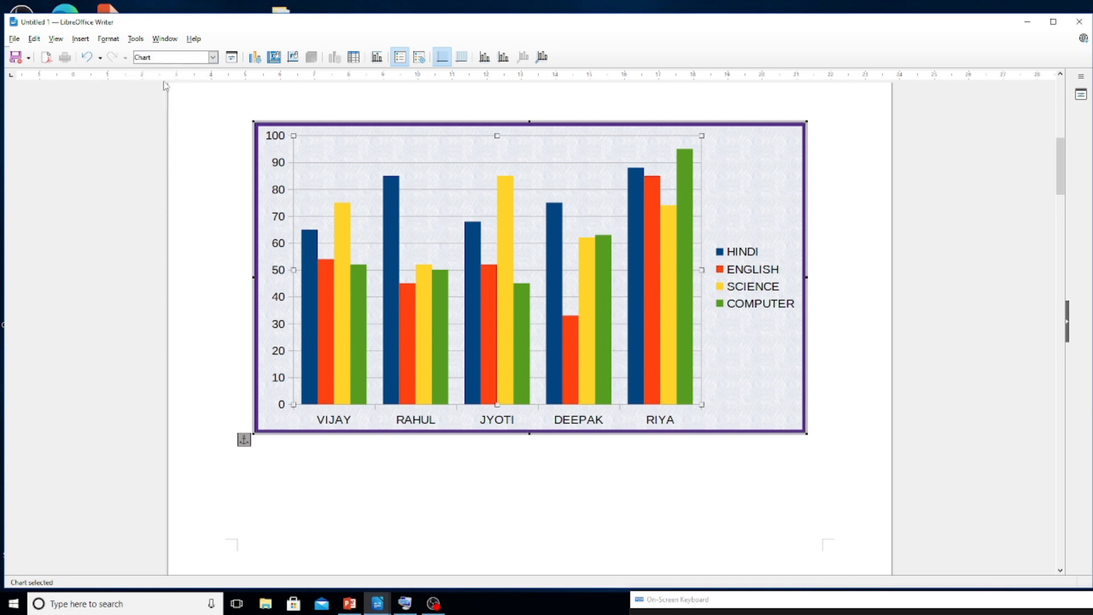
left_click(233, 58)
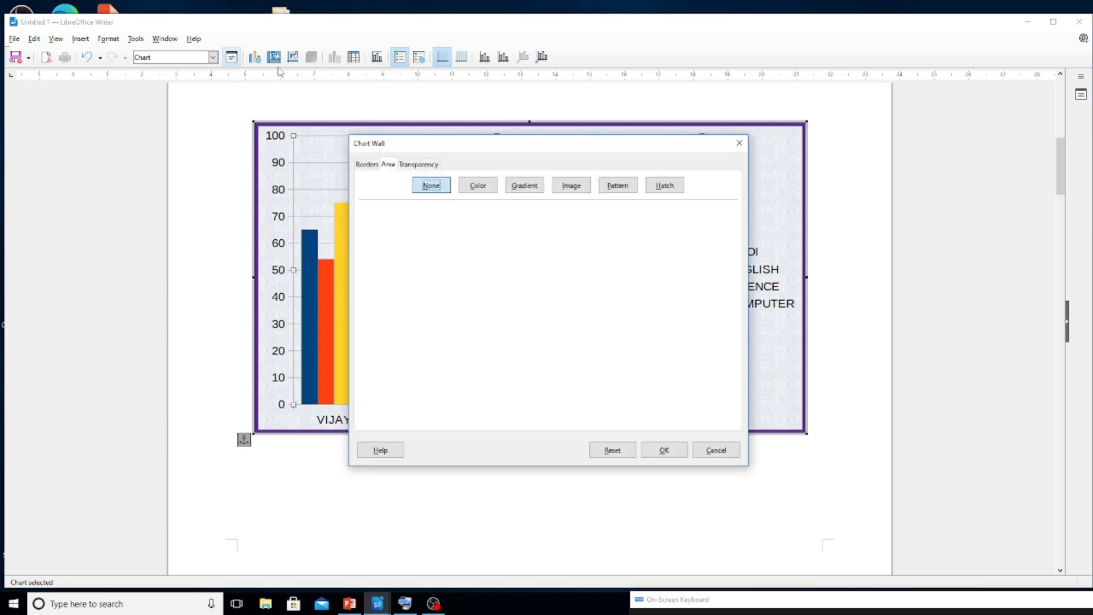
left_click(474, 190)
left_click(533, 189)
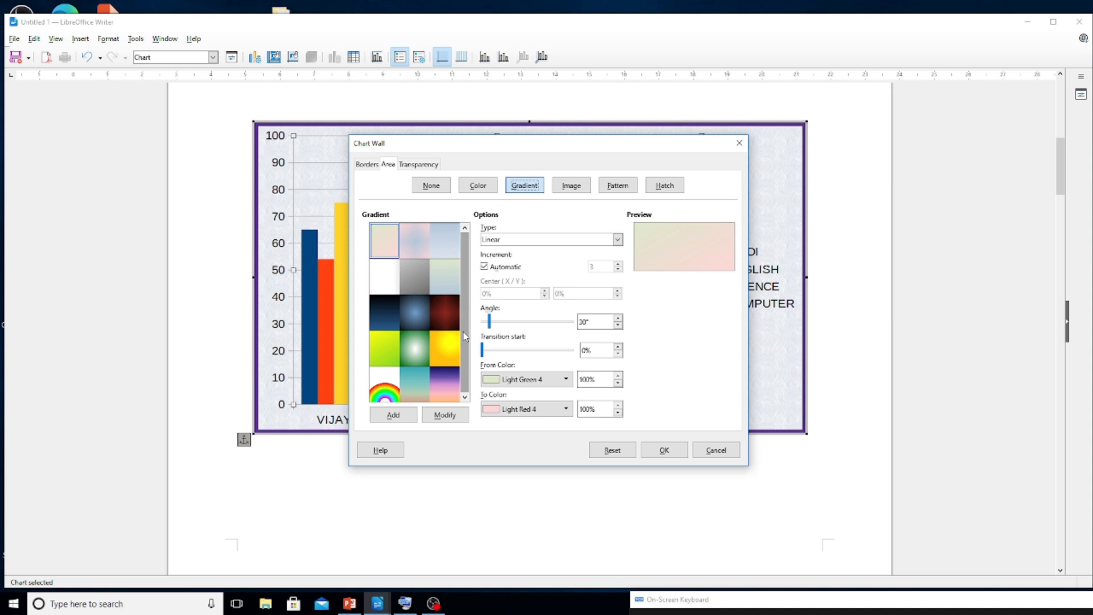
left_click(419, 389)
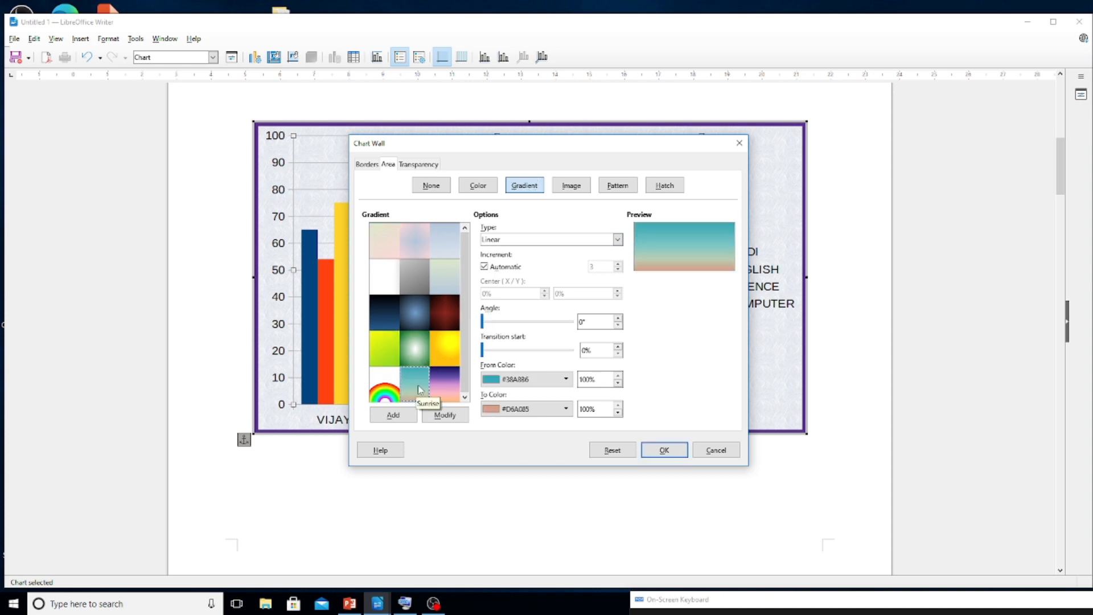
left_click(661, 449)
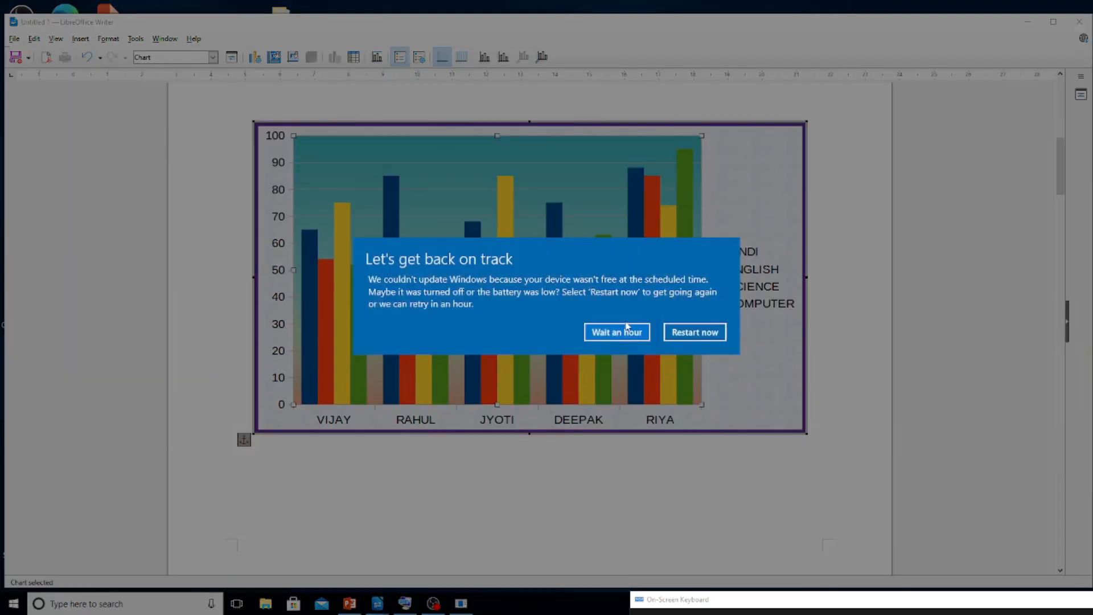
Postpone the Windows update restart by an hour and change the chart wall's fill to the tan, sand-coloured texture image
left_click(627, 327)
left_click(231, 58)
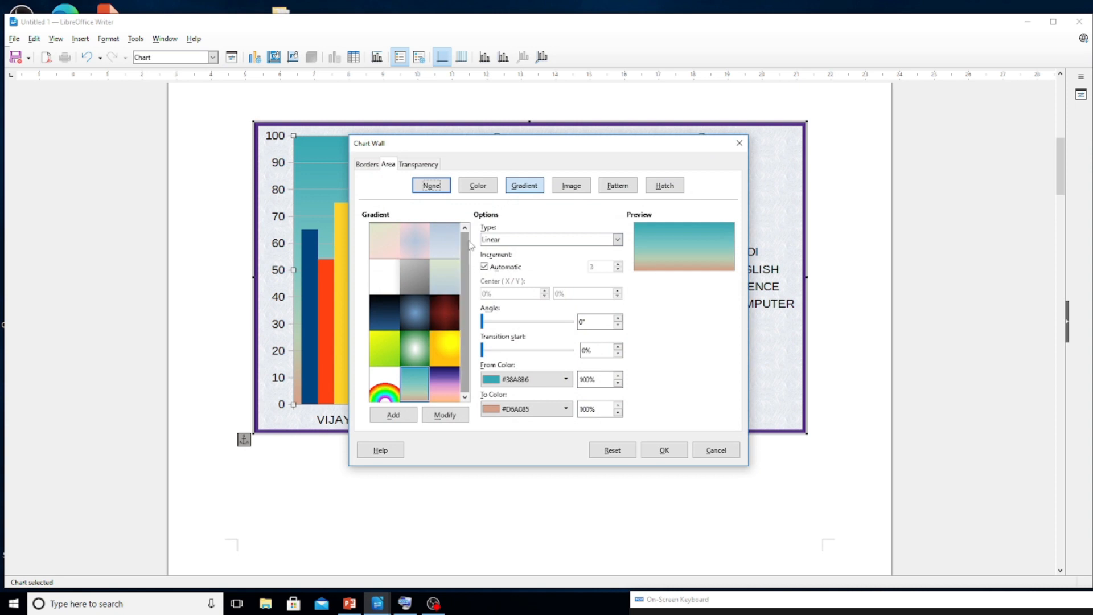
left_click(571, 185)
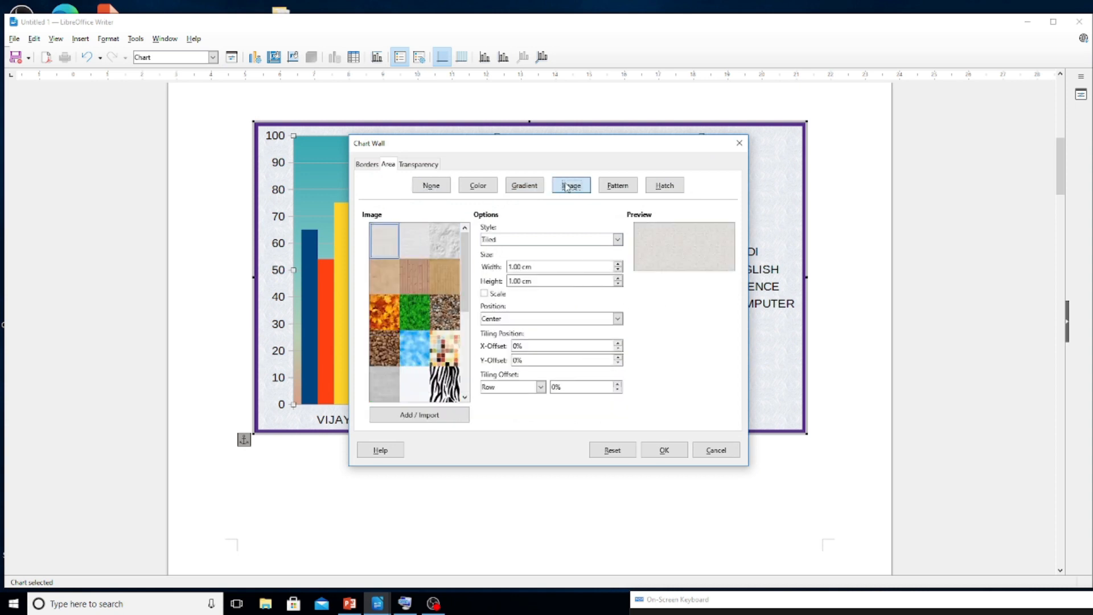
left_click(450, 246)
scroll(463, 301, "down", 1)
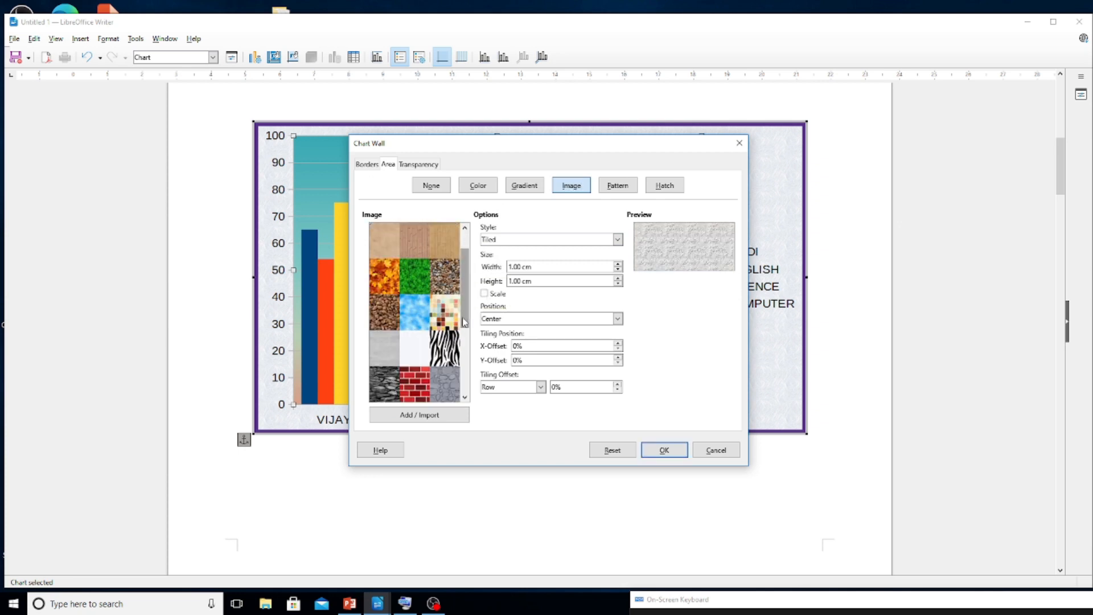
left_click(445, 241)
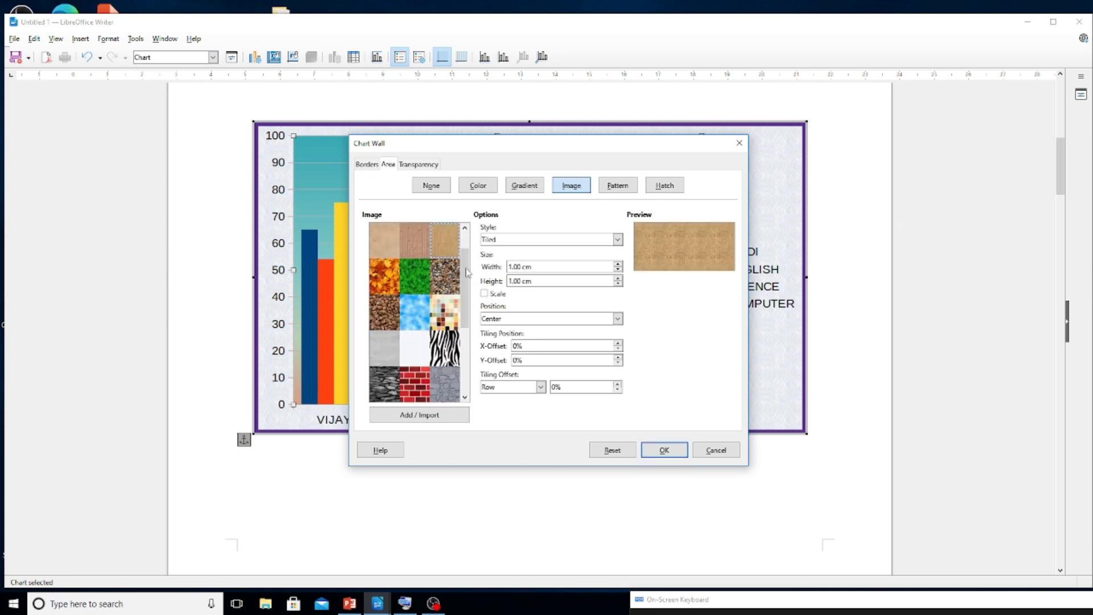
left_click(674, 450)
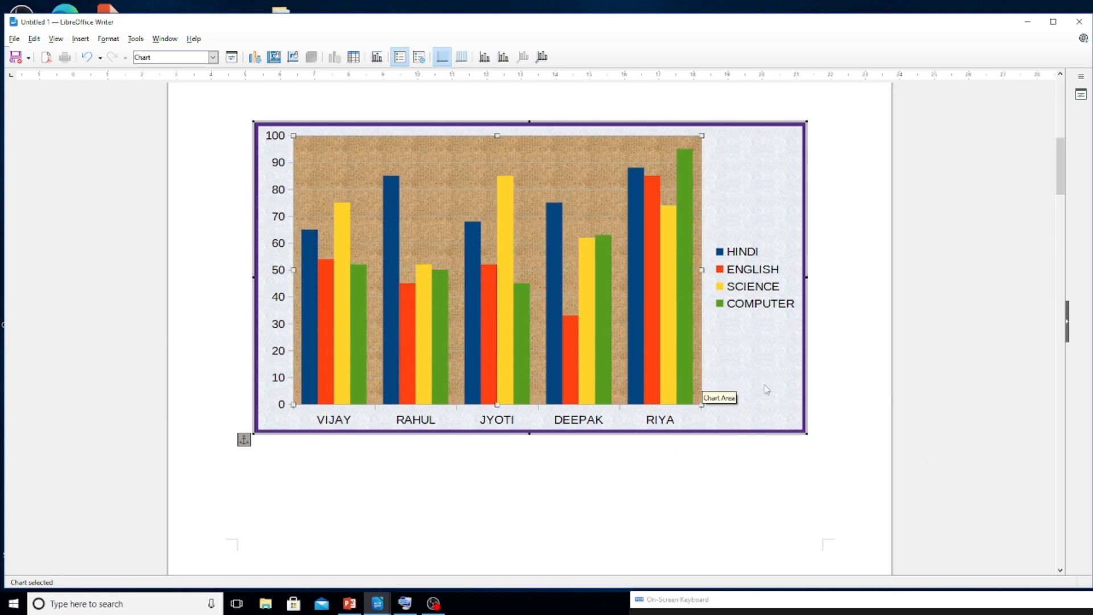
Select the chart's Legend, open its formatting and choose the light lime fill colour d4ea6b
mouse_move(613, 311)
left_click(212, 57)
left_click(195, 89)
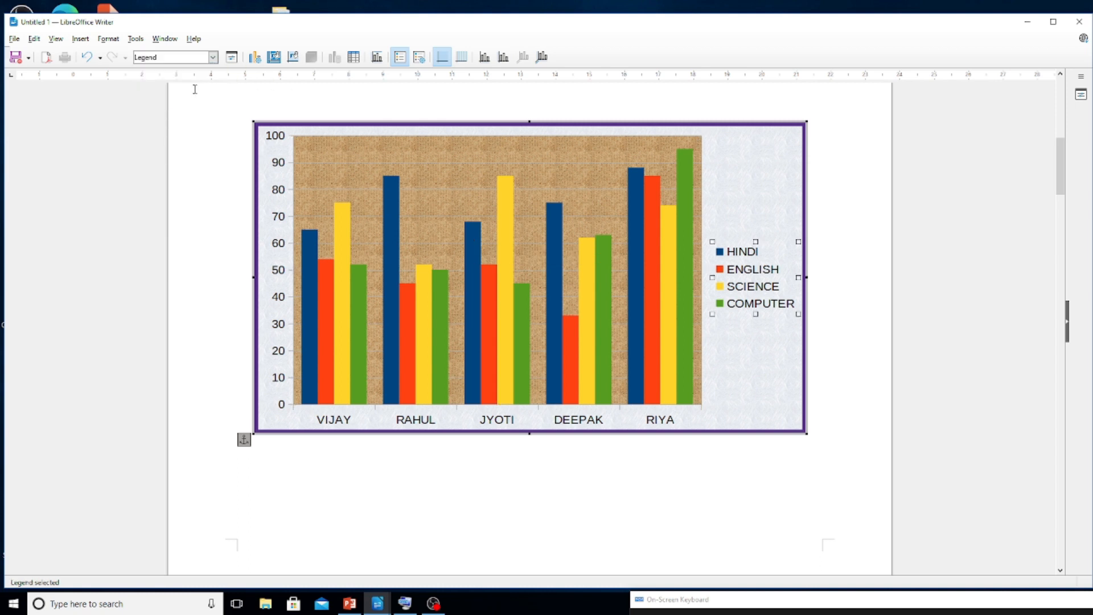
left_click(231, 57)
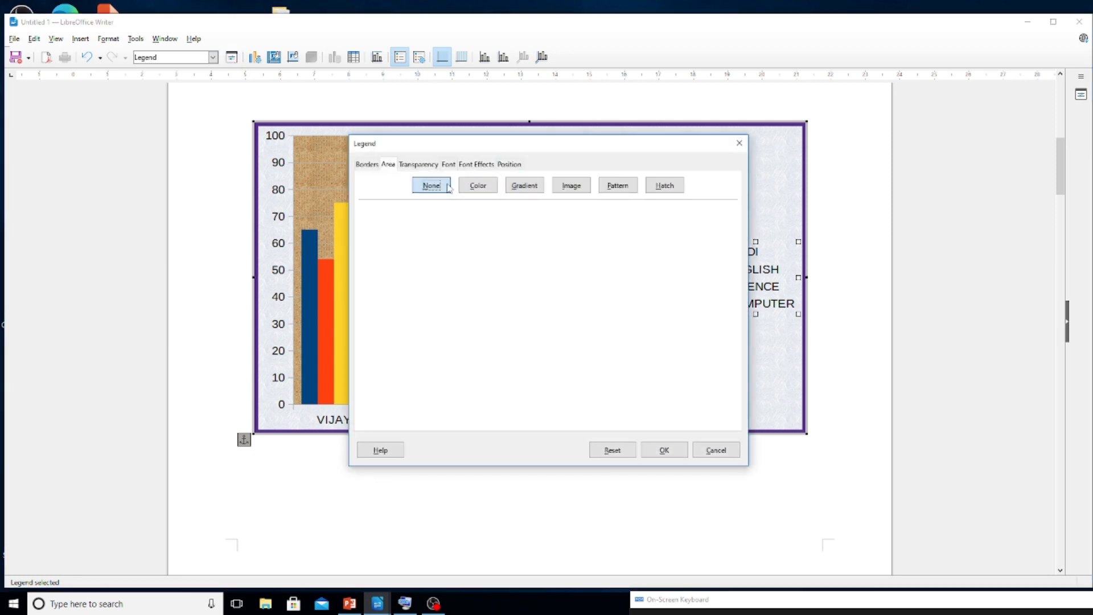
left_click(470, 184)
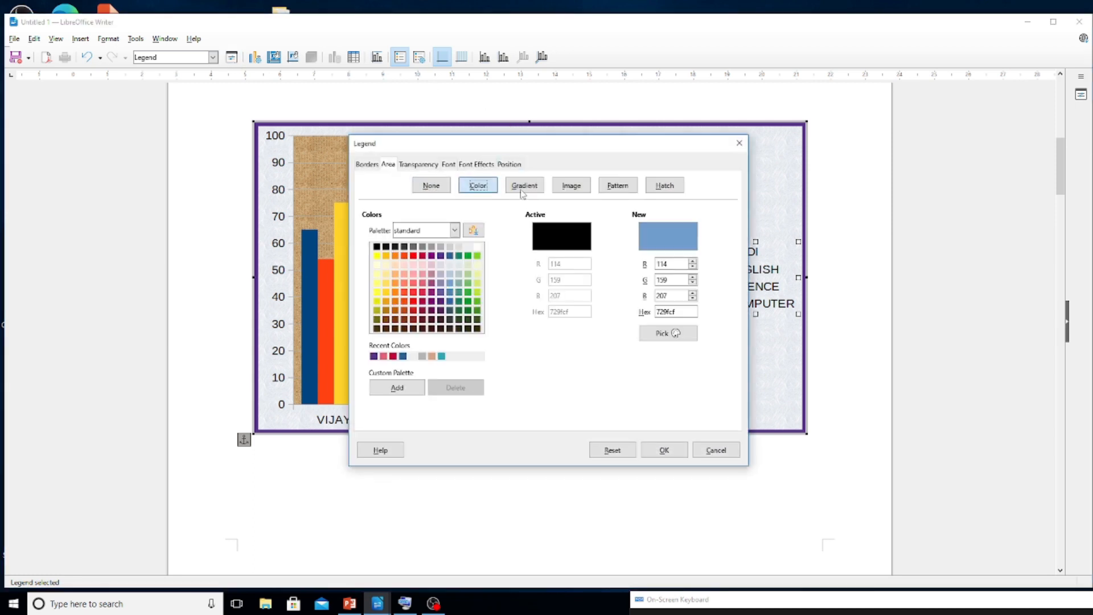
left_click(477, 283)
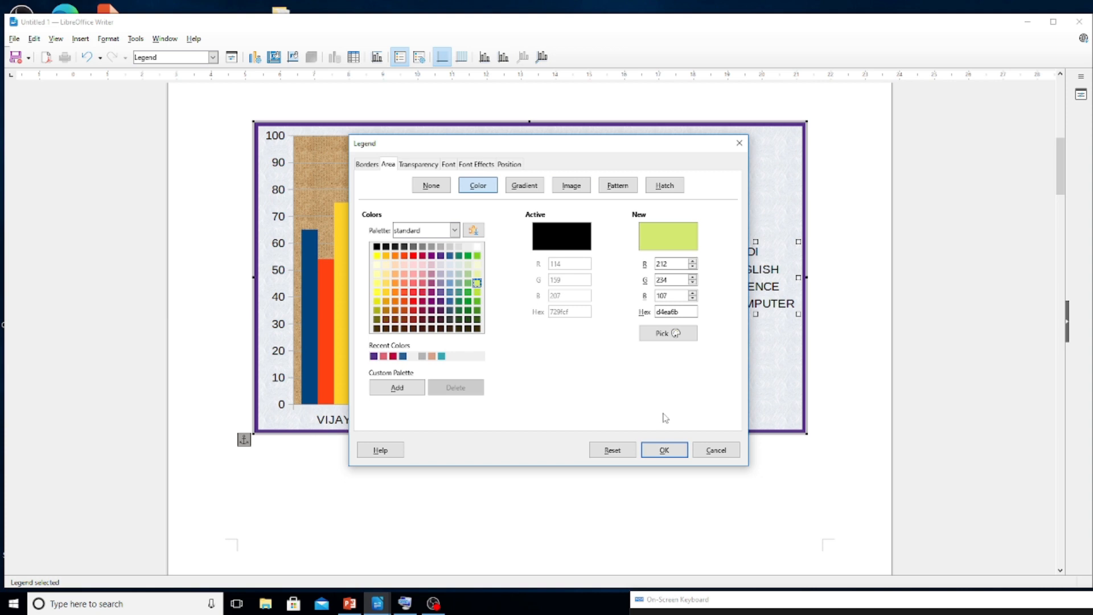
Set the legend's font to Linux Libertine G, Bold, 12 pt
left_click(447, 165)
left_click(440, 236)
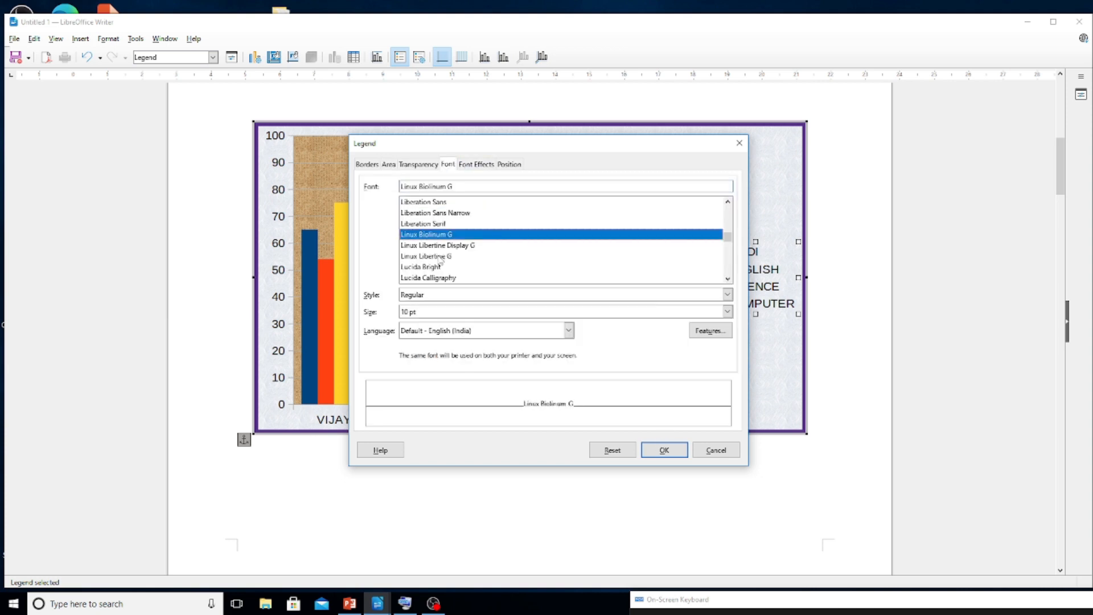
left_click(441, 257)
key("Tab")
key("Tab")
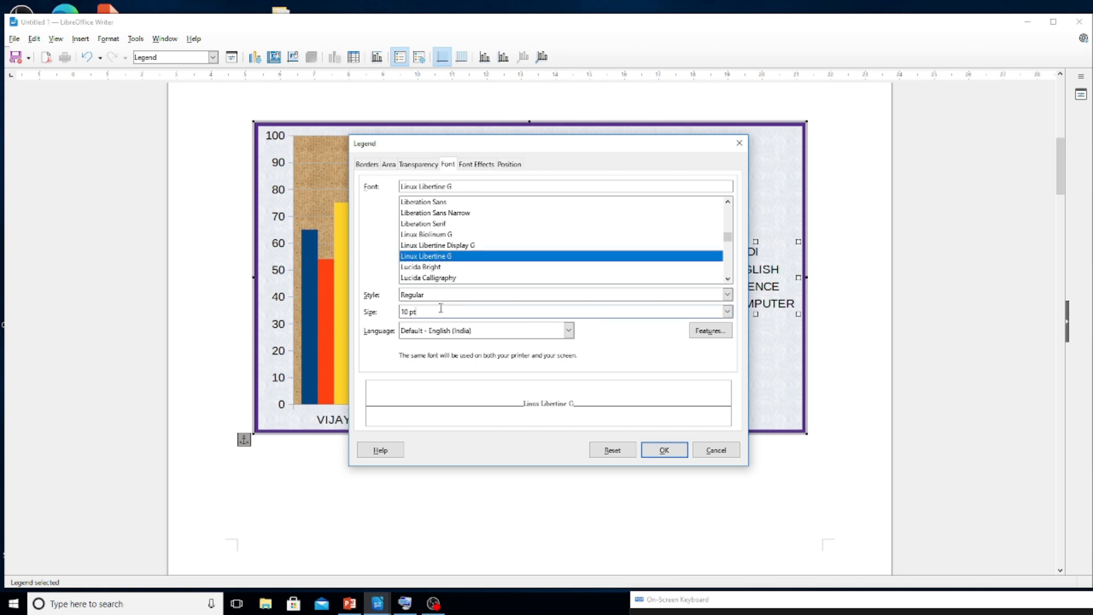
type("121")
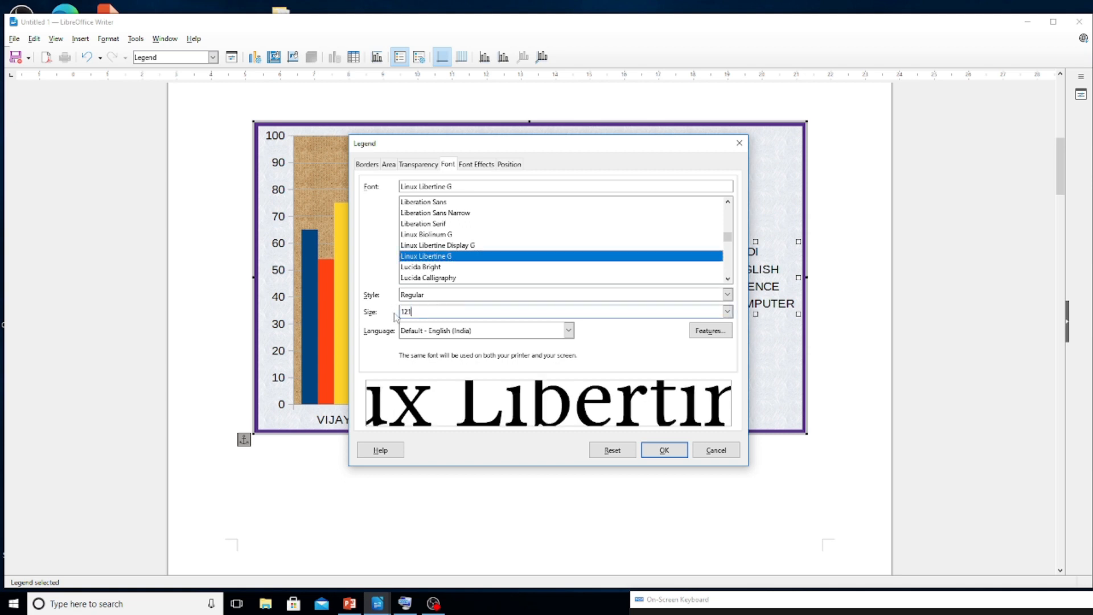
key("BackSpace")
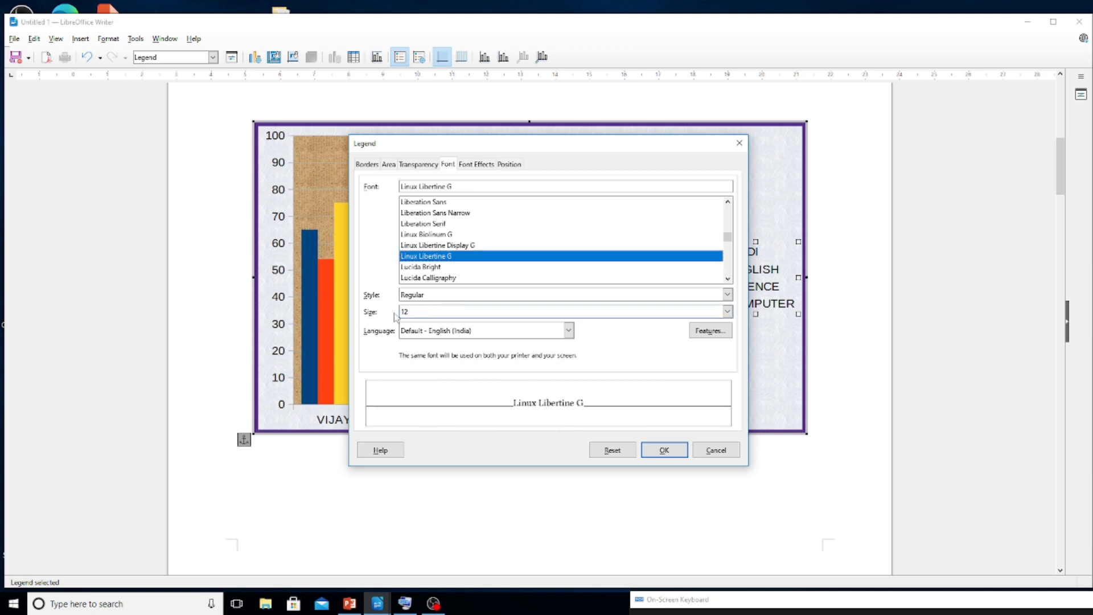
left_click(728, 294)
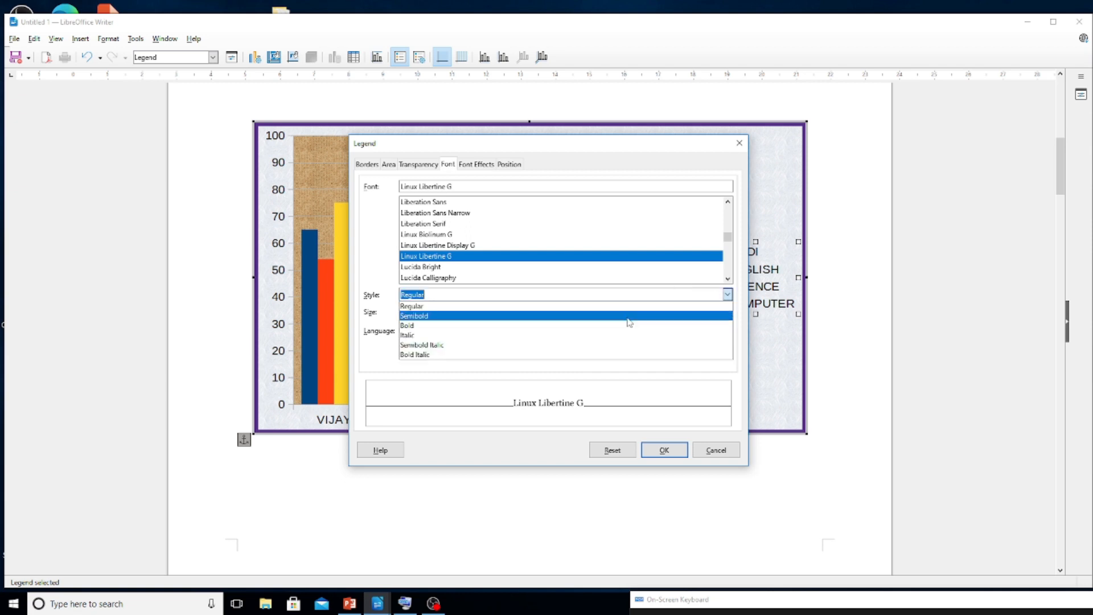
left_click(604, 327)
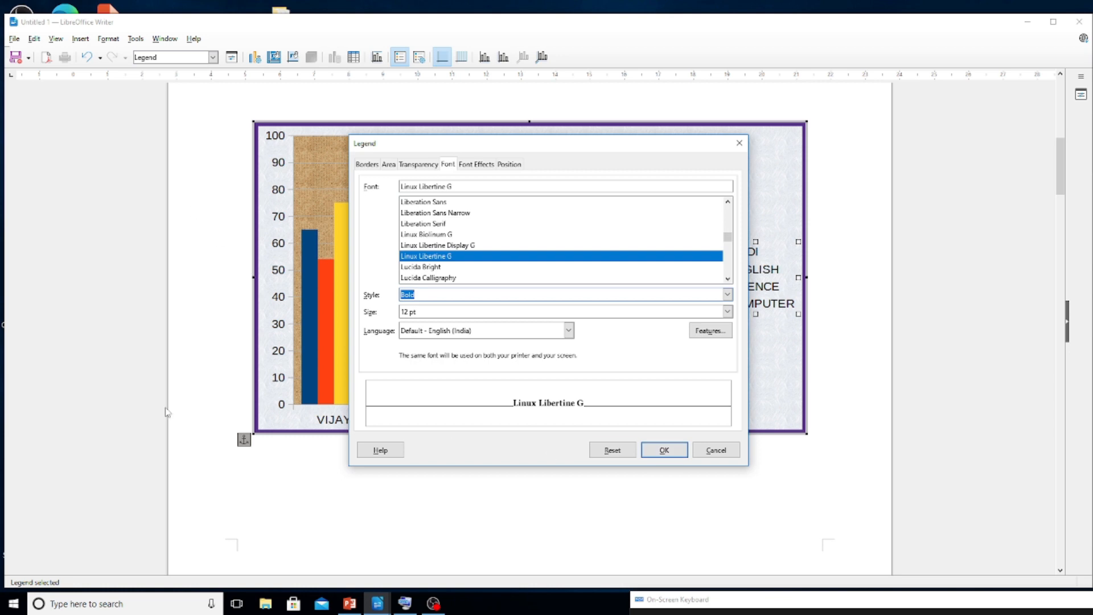
Set the legend's font colour to Purple, apply the legend formatting and switch the selection to Chart Area
left_click(472, 165)
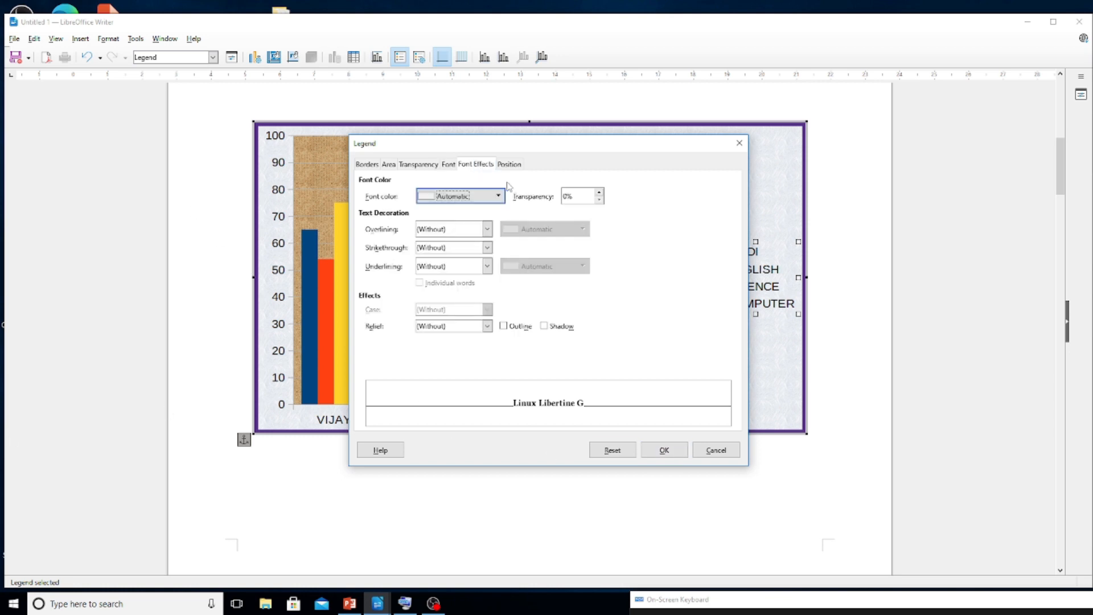
left_click(498, 197)
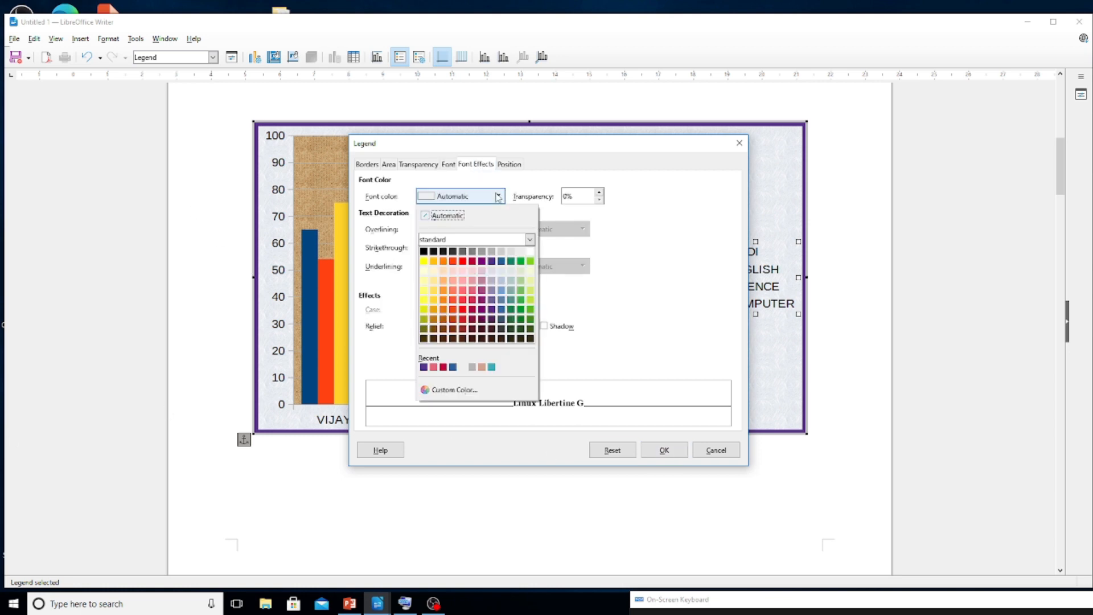
left_click(483, 261)
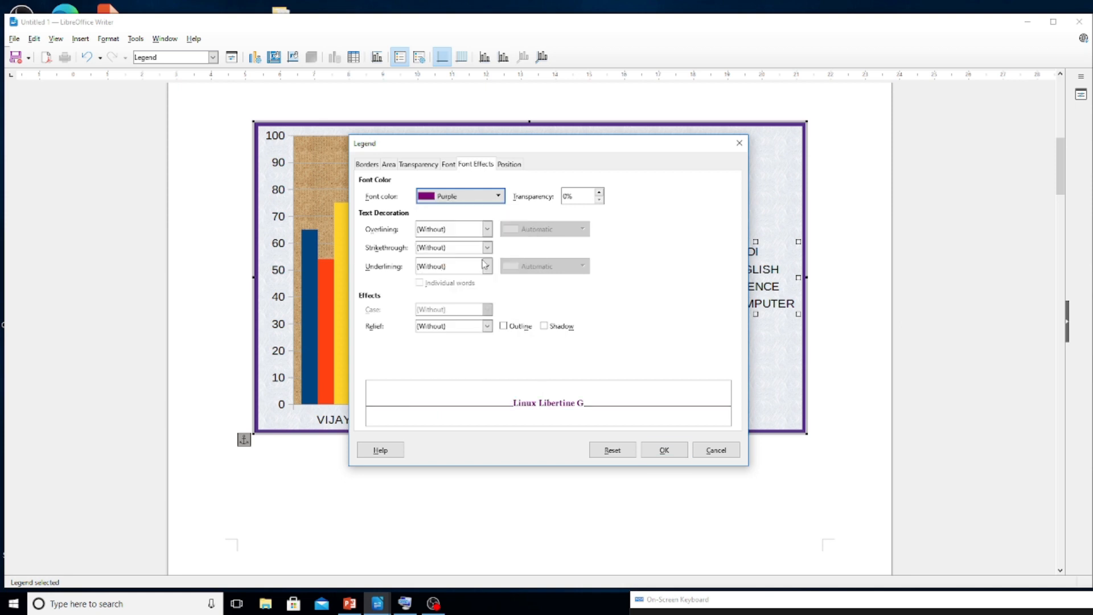
left_click(664, 450)
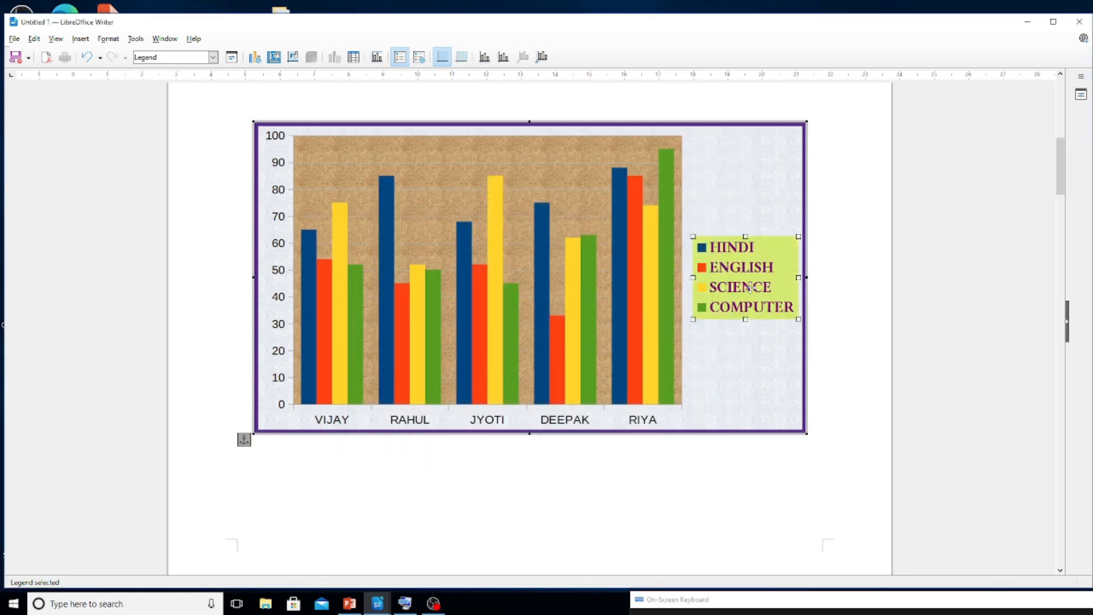
left_click(763, 355)
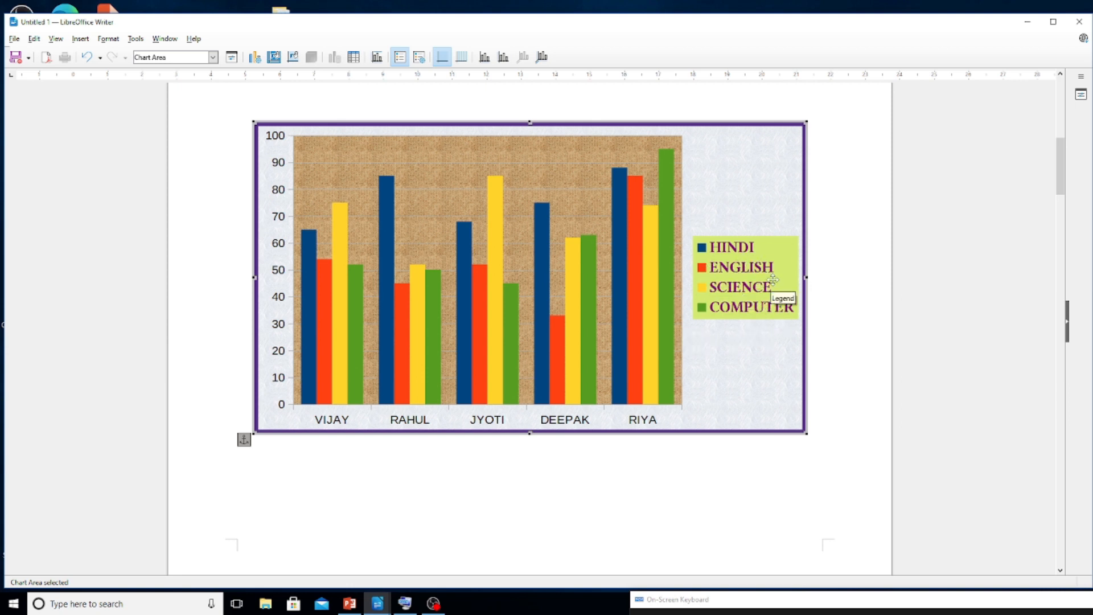
Fill the chart's ENGLISH data series with the purple colour 800080
left_click(214, 57)
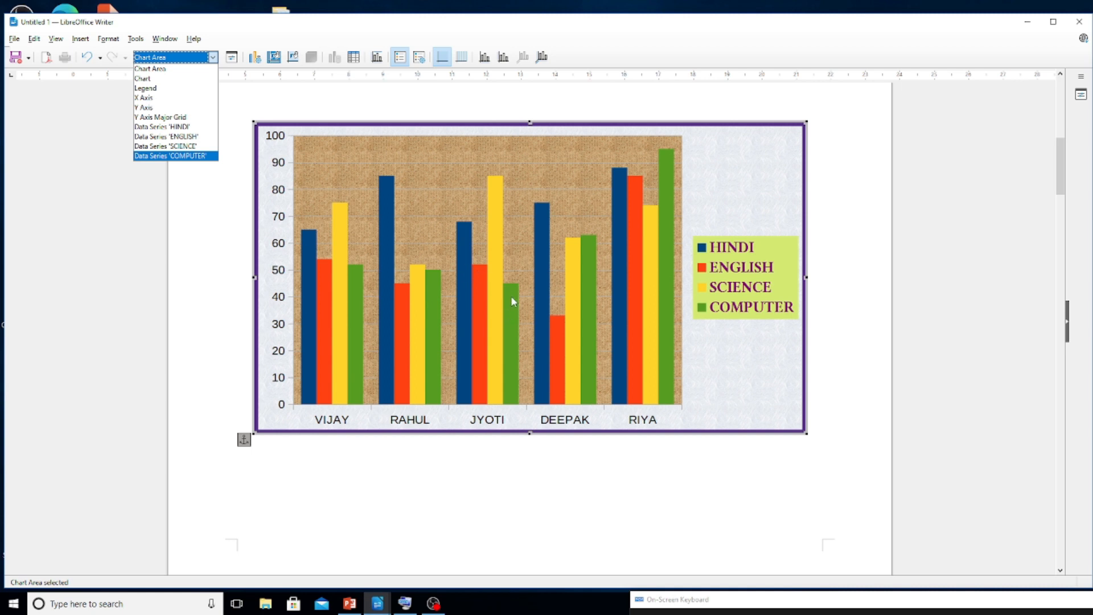
left_click(192, 138)
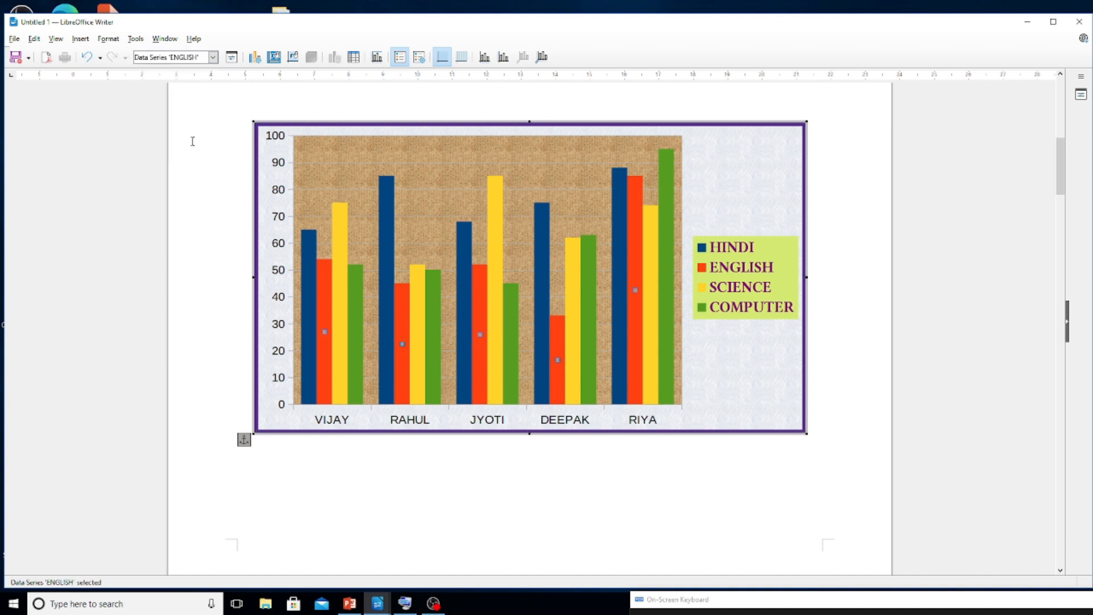
left_click(231, 59)
left_click(390, 165)
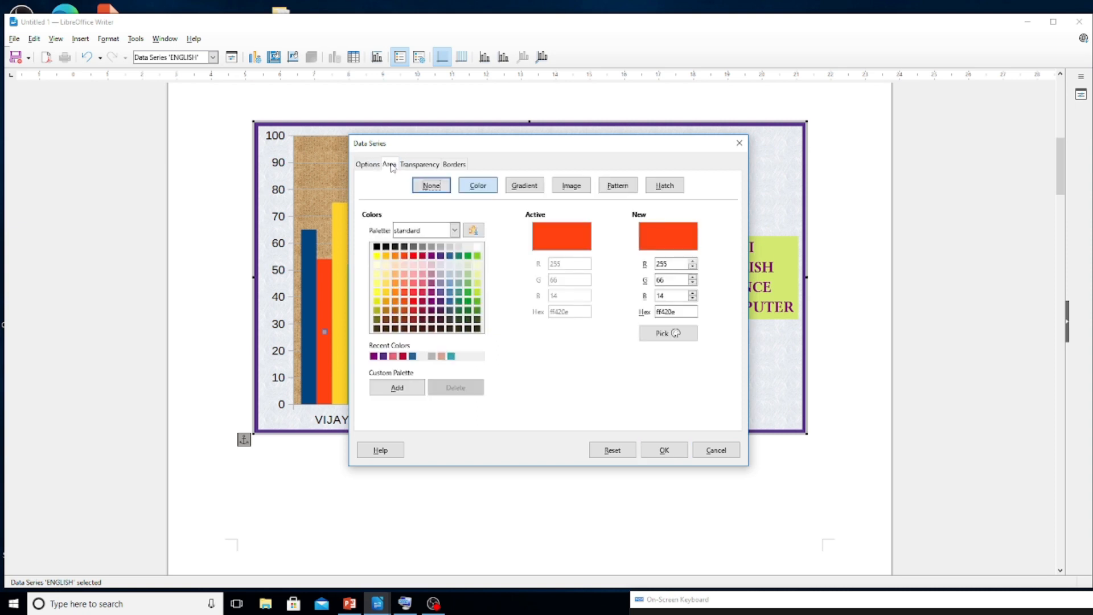
left_click(431, 256)
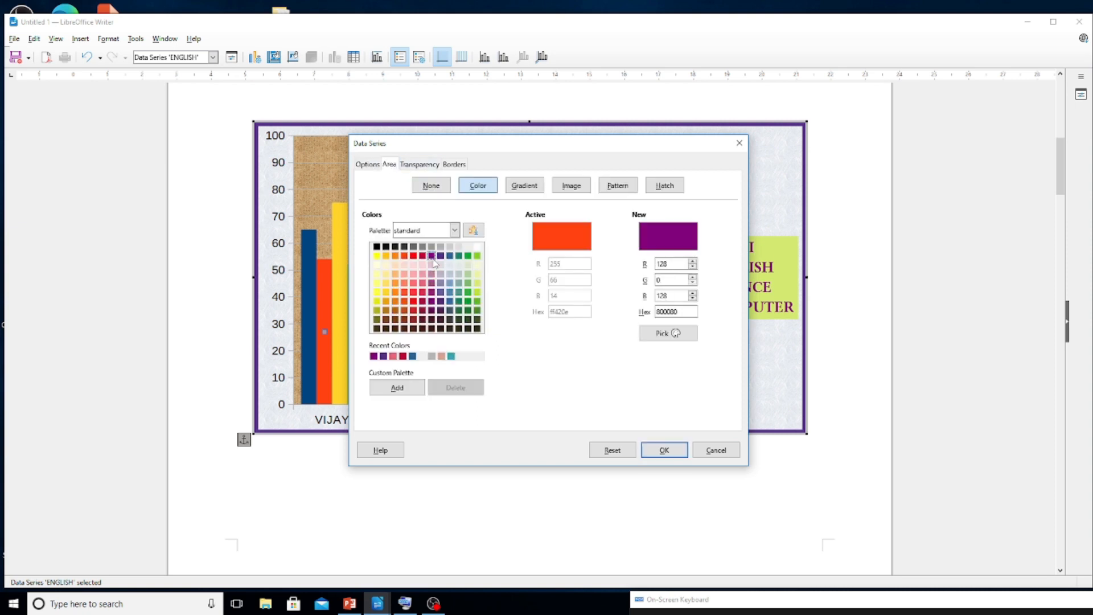
left_click(664, 450)
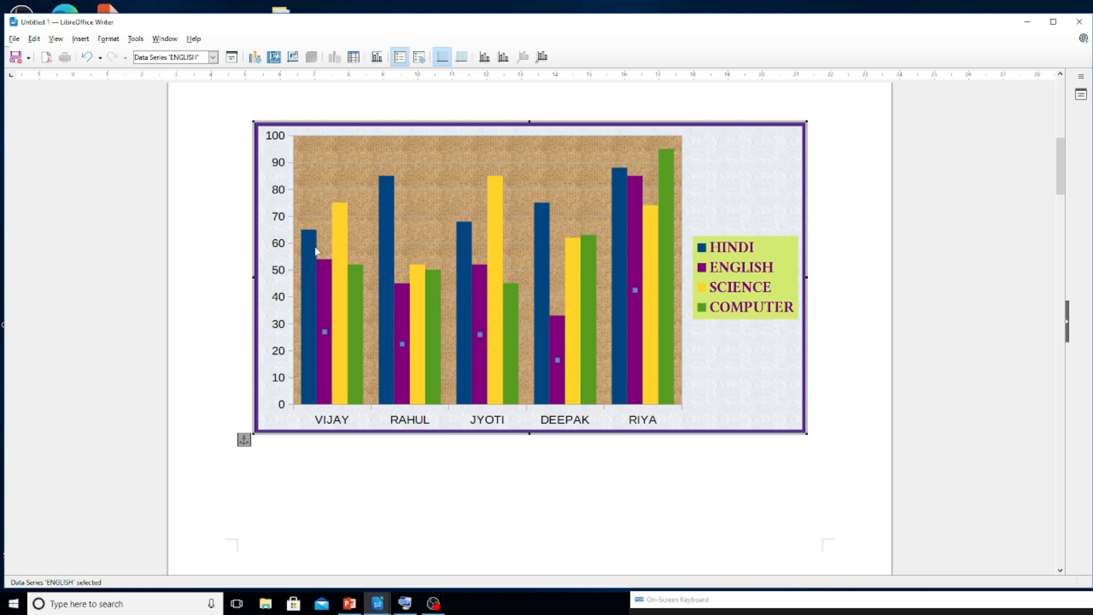
Open the chart's type settings and move the dialog clear of the chart
left_click(213, 57)
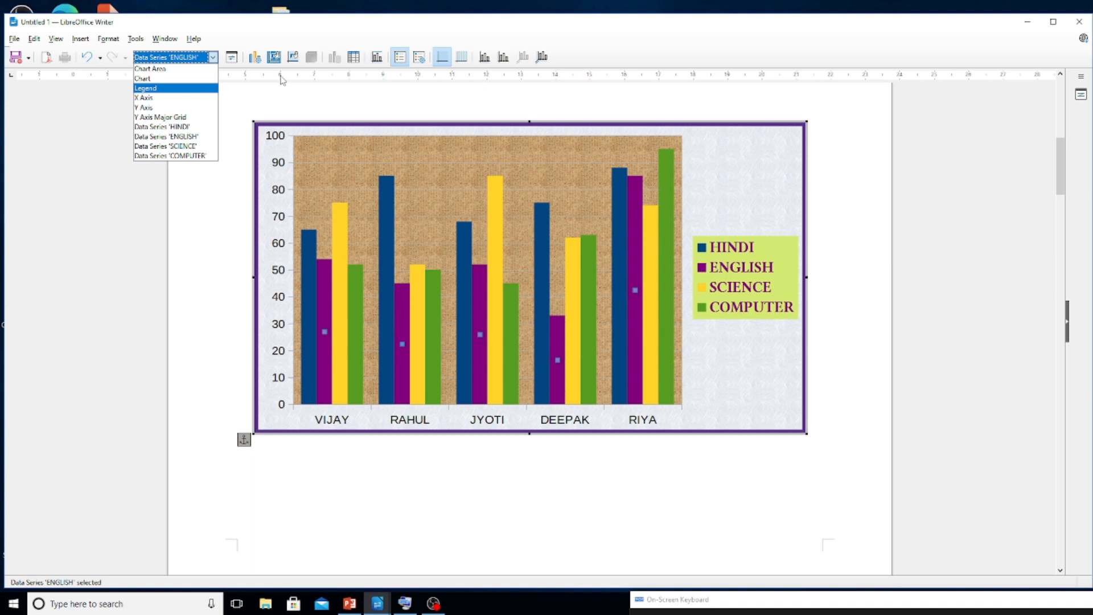
left_click(258, 65)
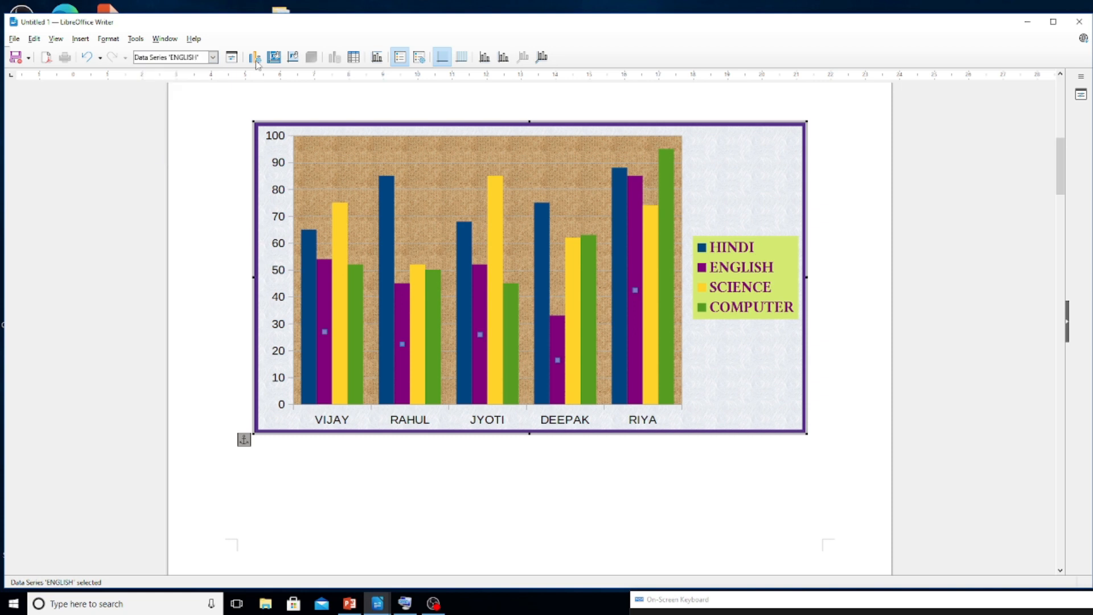
left_click(256, 62)
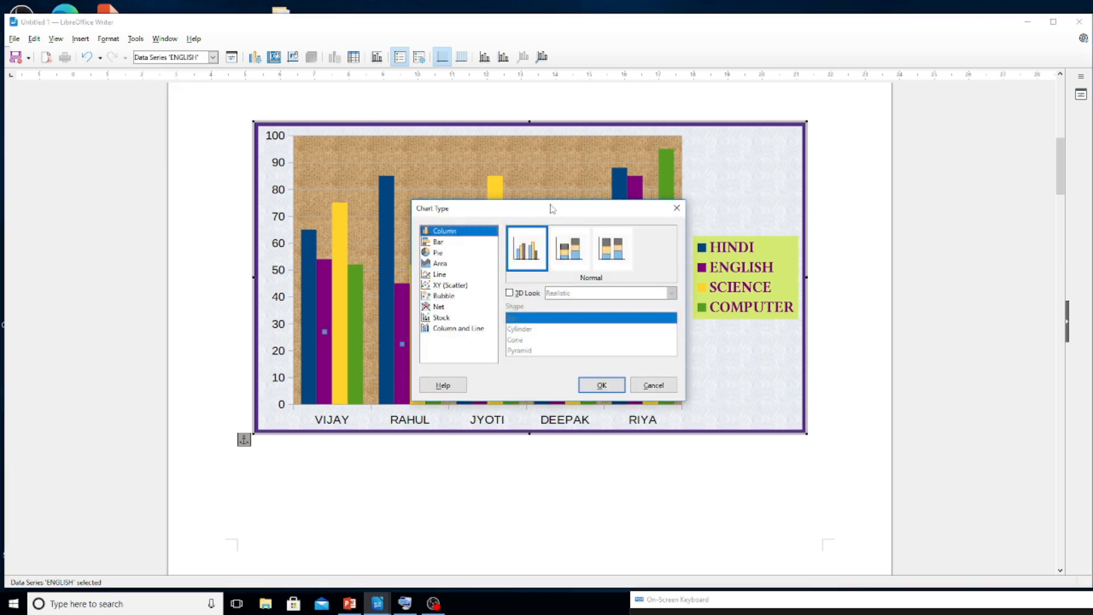
left_click_drag(559, 212, 916, 112)
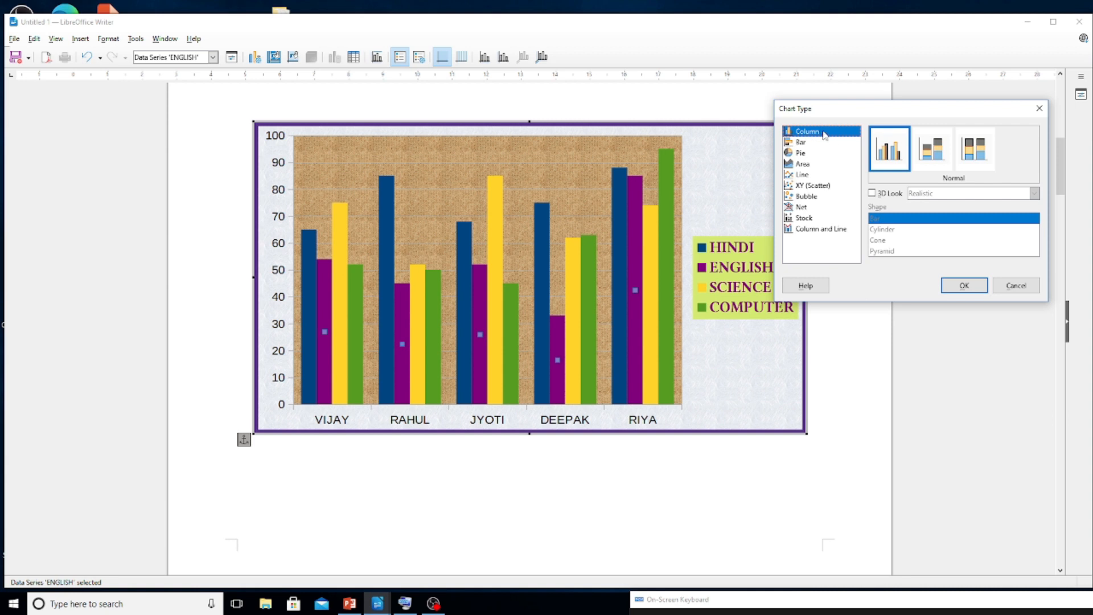
Look through the chart types from Bar to Column and Line, and back up to Column
left_click(803, 143)
left_click(801, 153)
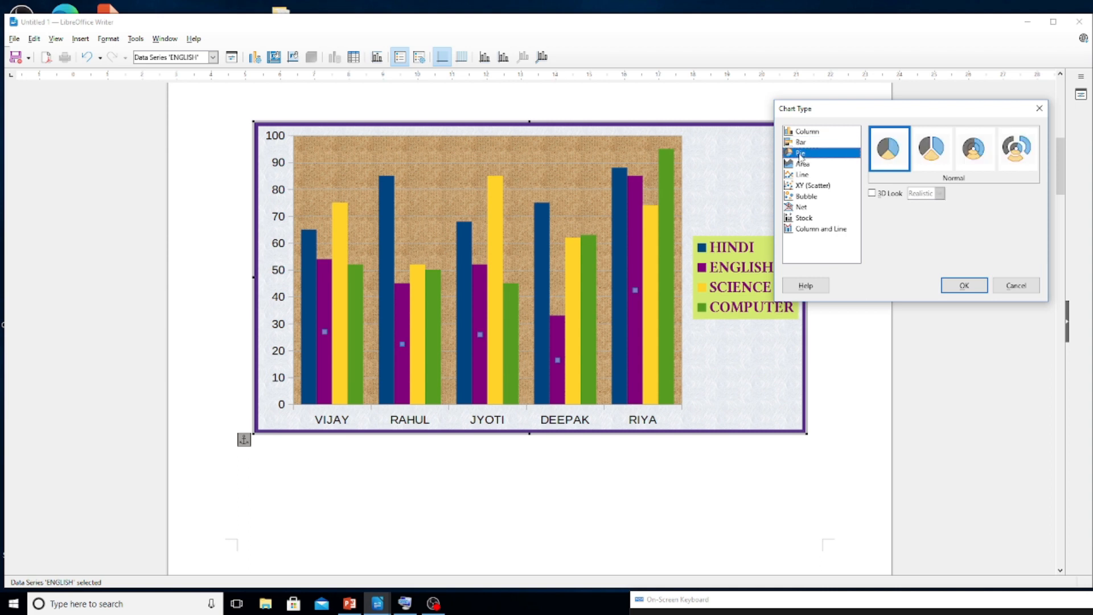
left_click(802, 165)
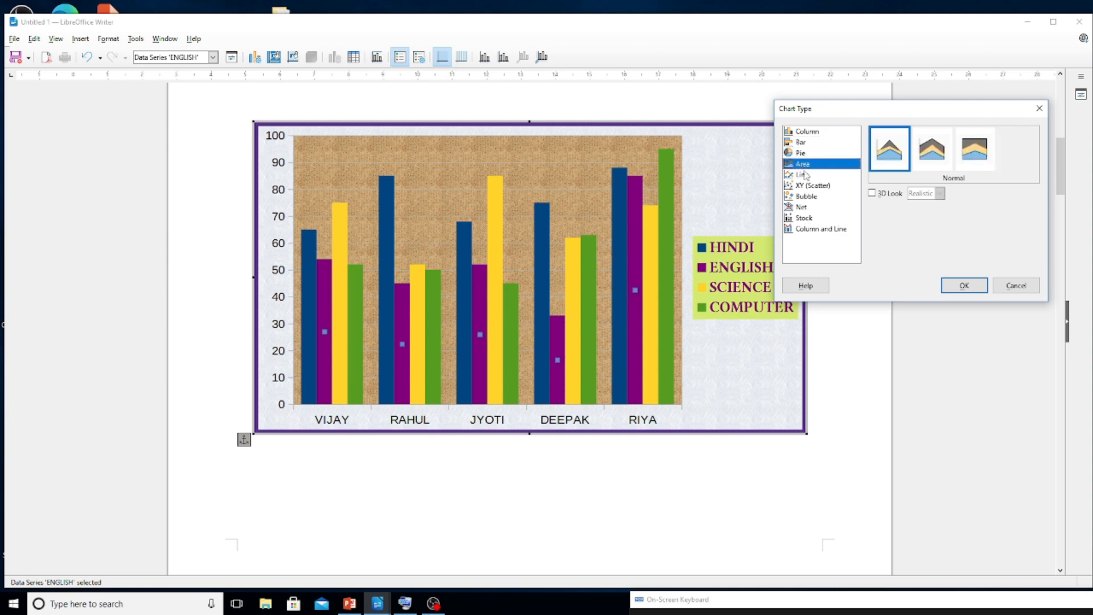
left_click(805, 175)
left_click(805, 187)
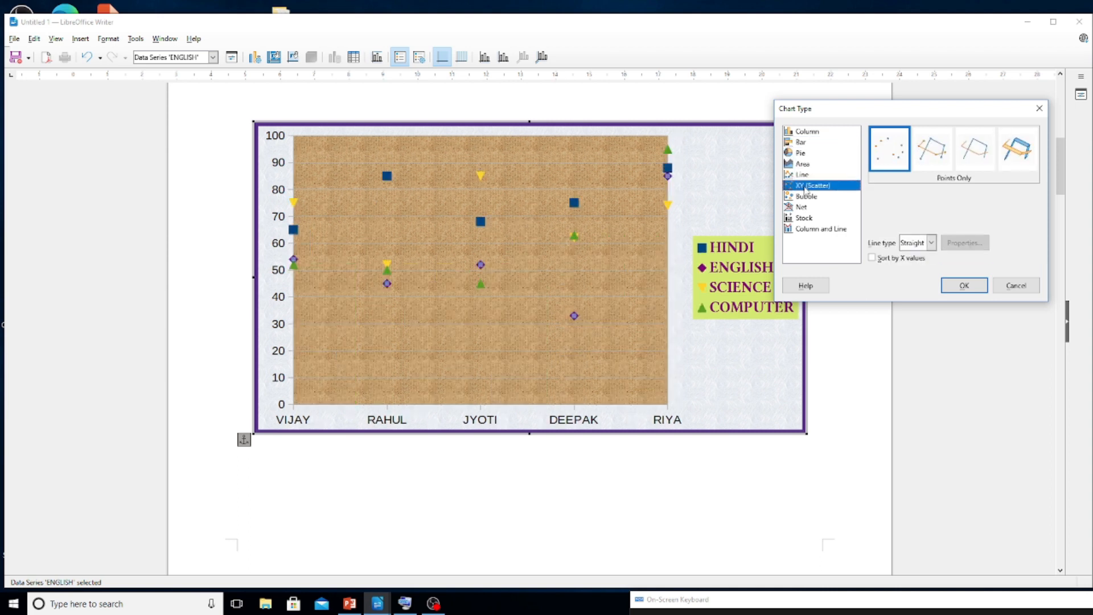
left_click(805, 197)
left_click(805, 208)
left_click(805, 219)
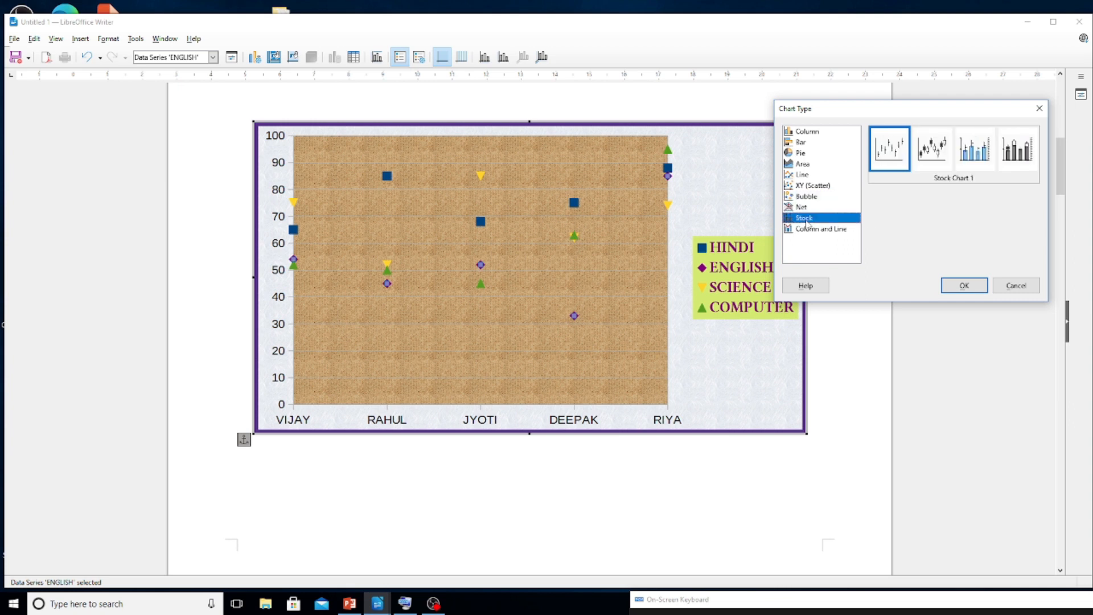
left_click(808, 229)
left_click(806, 218)
left_click(806, 208)
left_click(805, 197)
left_click(805, 186)
left_click(806, 175)
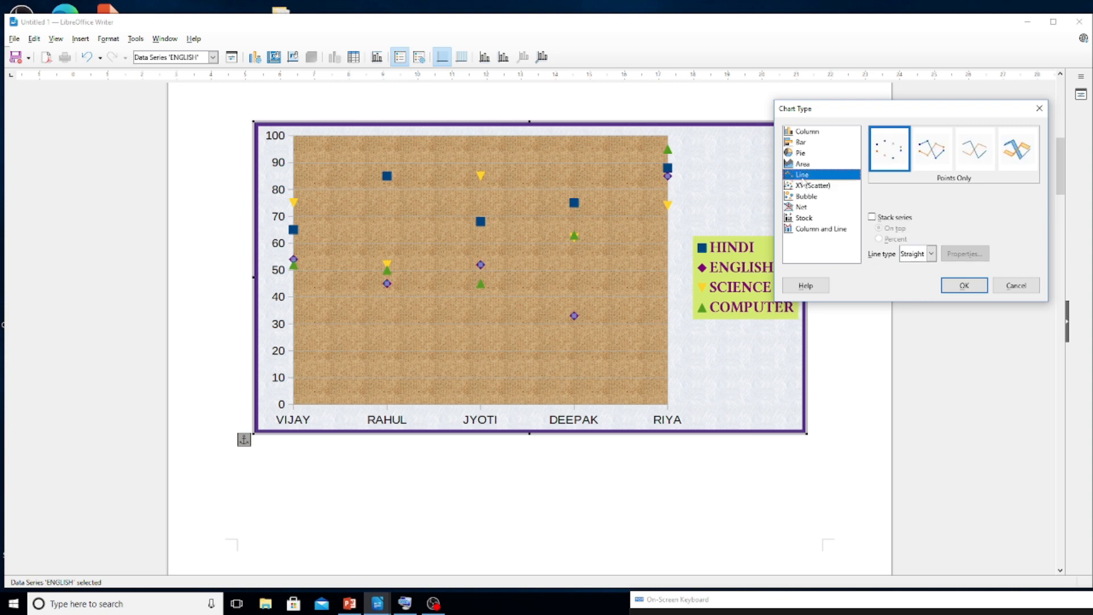
left_click(803, 164)
left_click(803, 153)
left_click(804, 142)
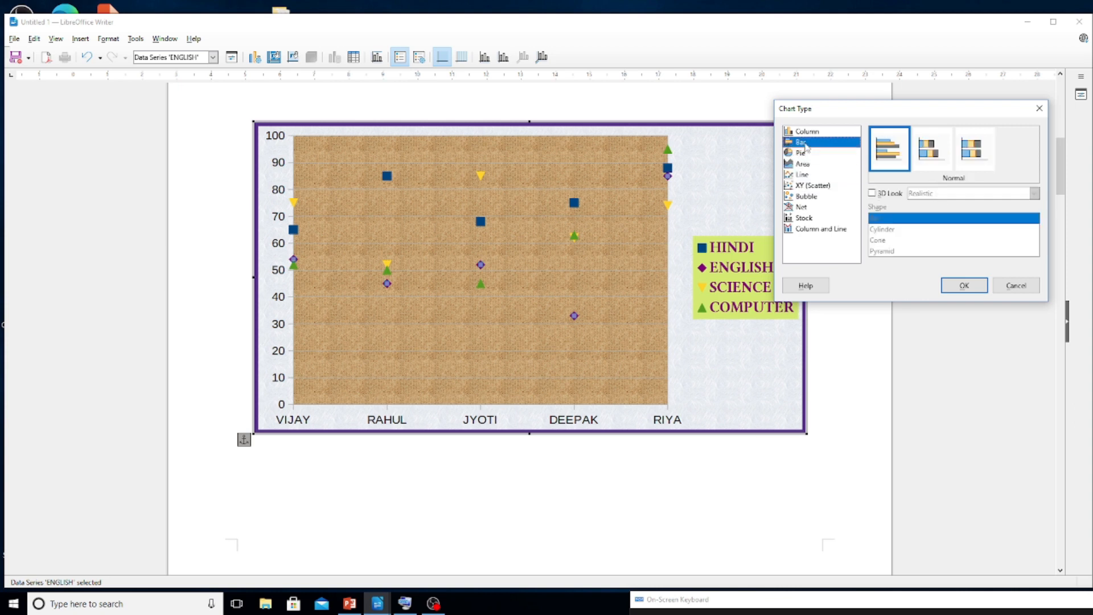
left_click(807, 132)
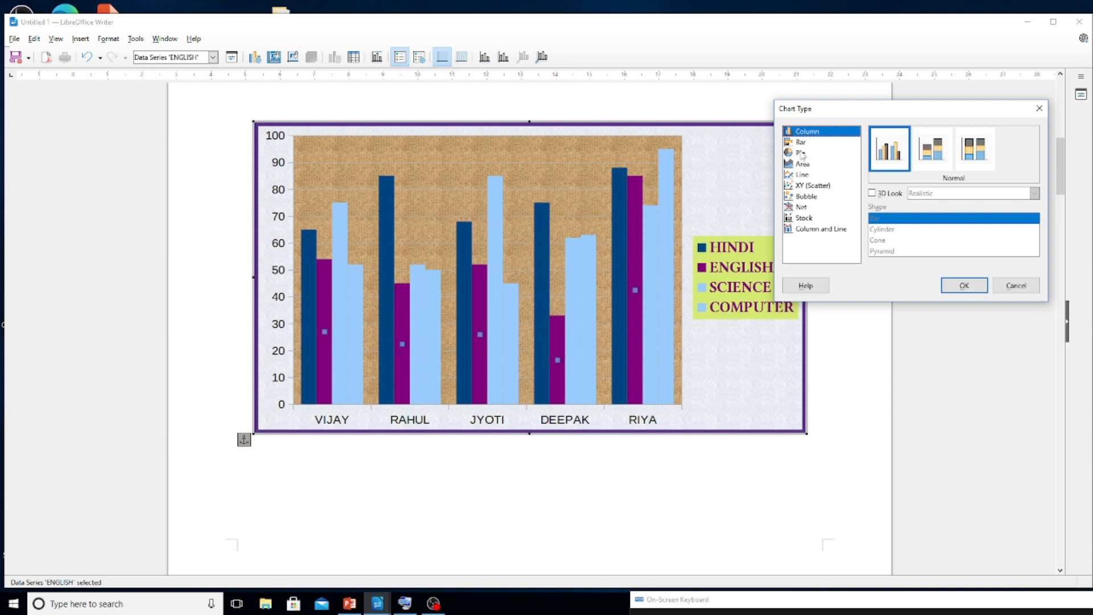
Preview the marks as Pie, Area and Line charts
left_click(802, 153)
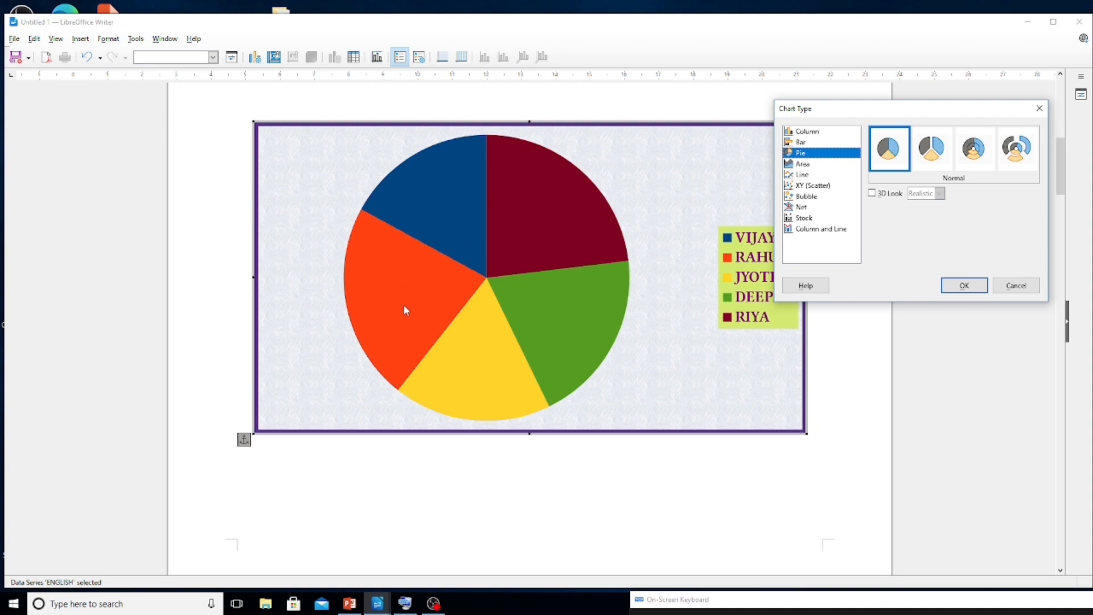
left_click(815, 167)
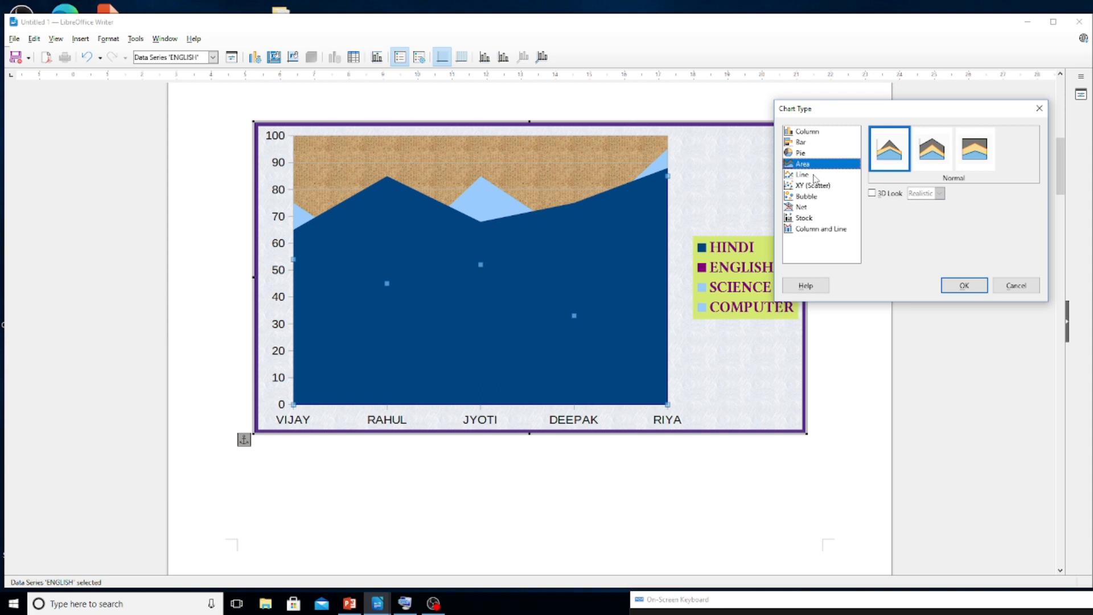
left_click(815, 177)
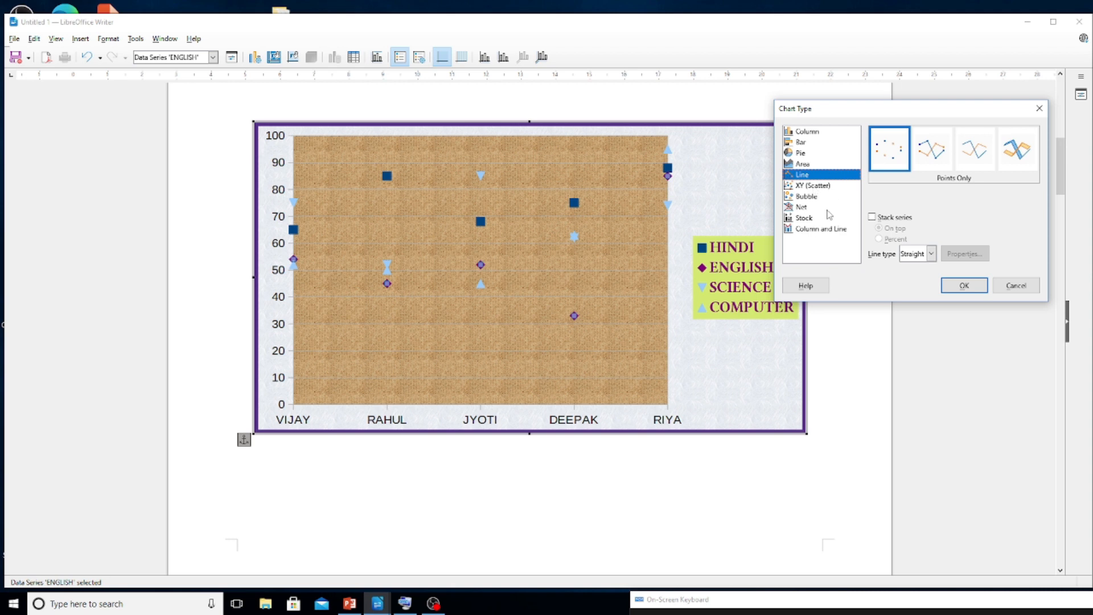
Change the chart to a Normal Column type with Realistic 3D Look, compare the column shapes and apply Cylinder
left_click(818, 132)
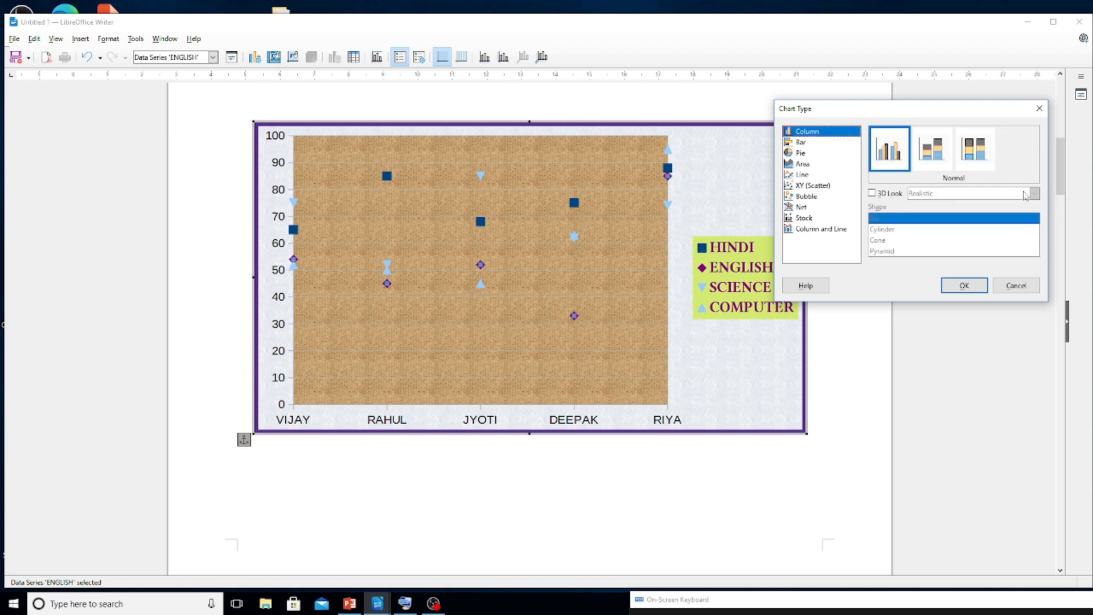
left_click(890, 194)
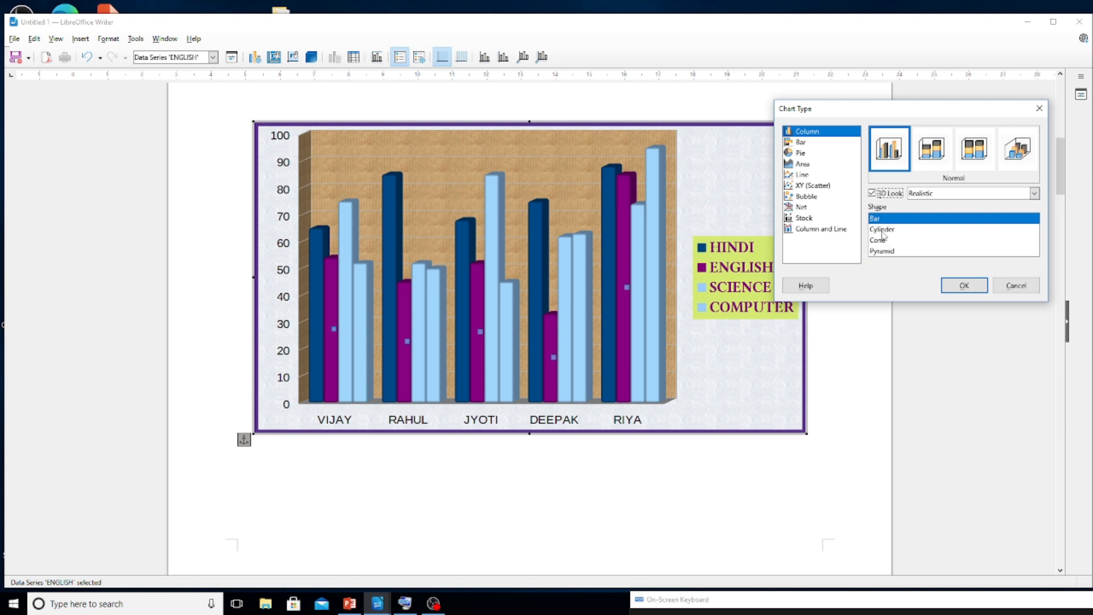
left_click(882, 231)
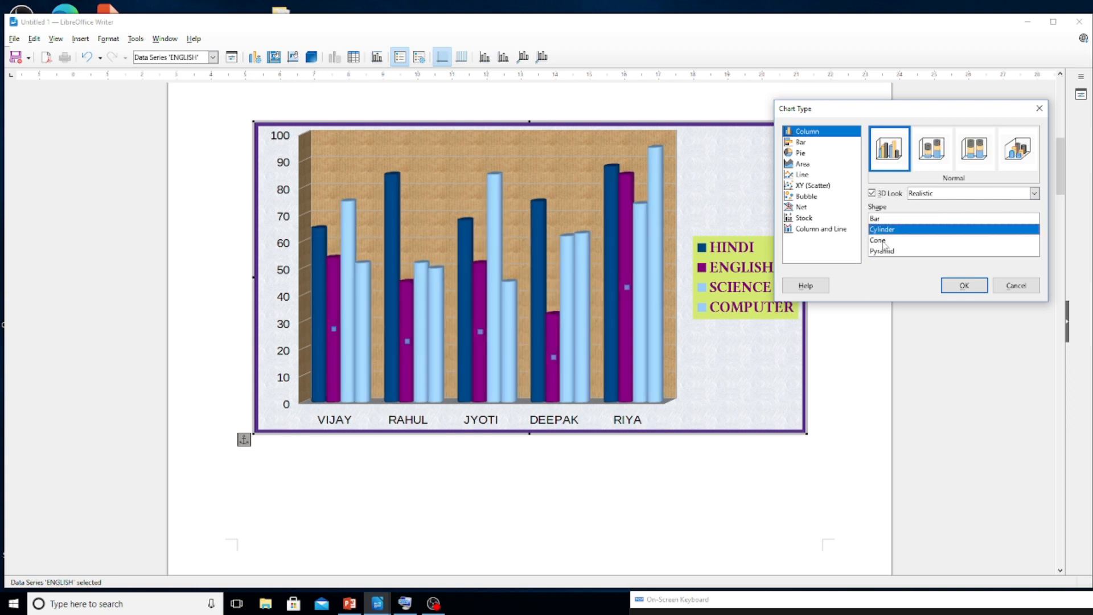
left_click(884, 242)
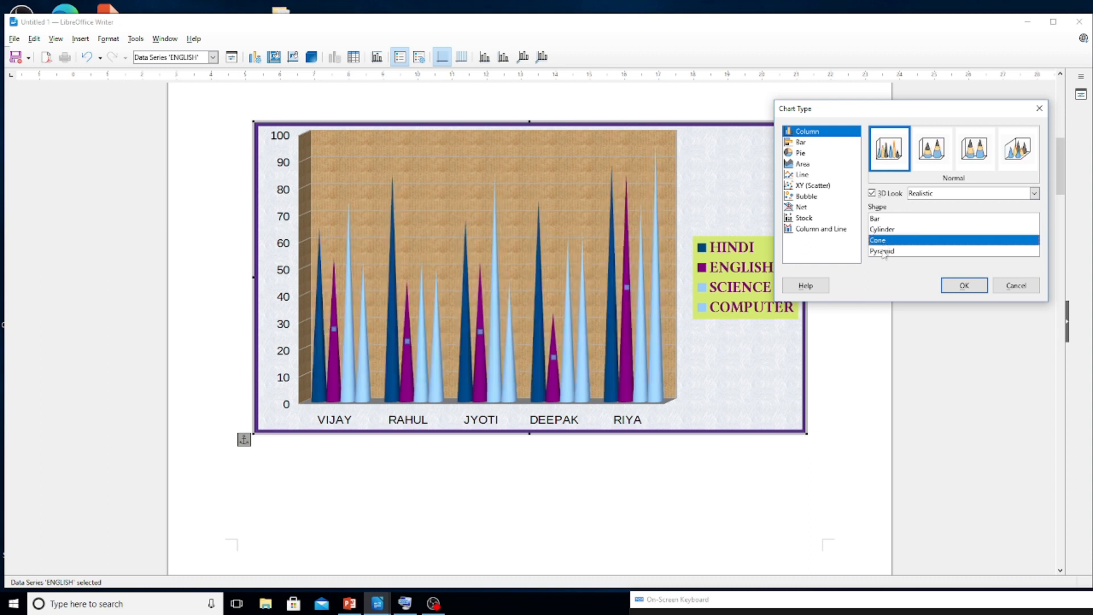
left_click(883, 252)
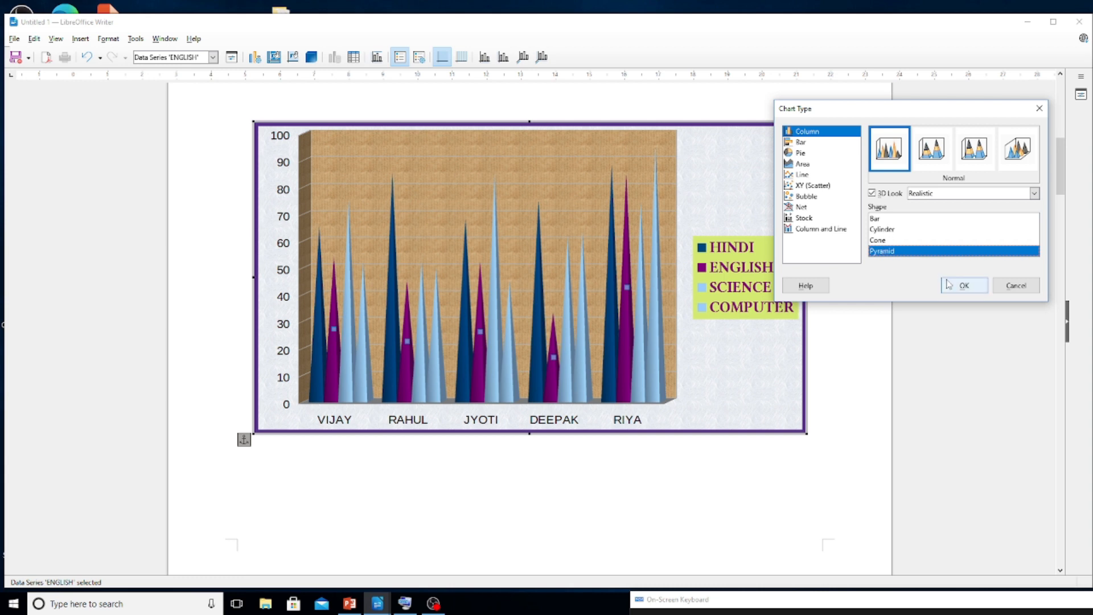
left_click(887, 230)
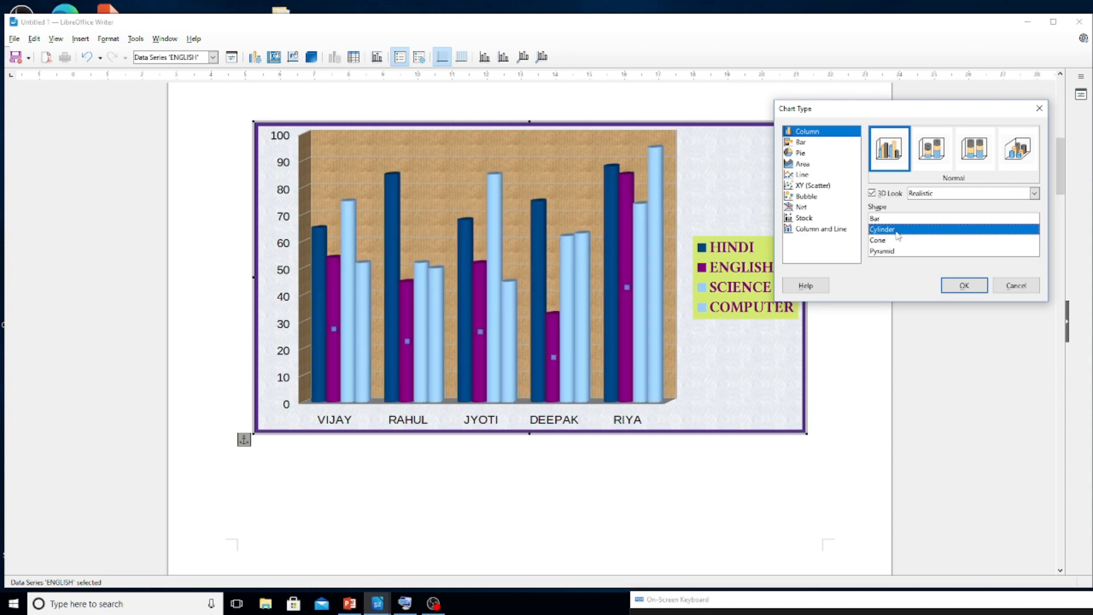
left_click(965, 287)
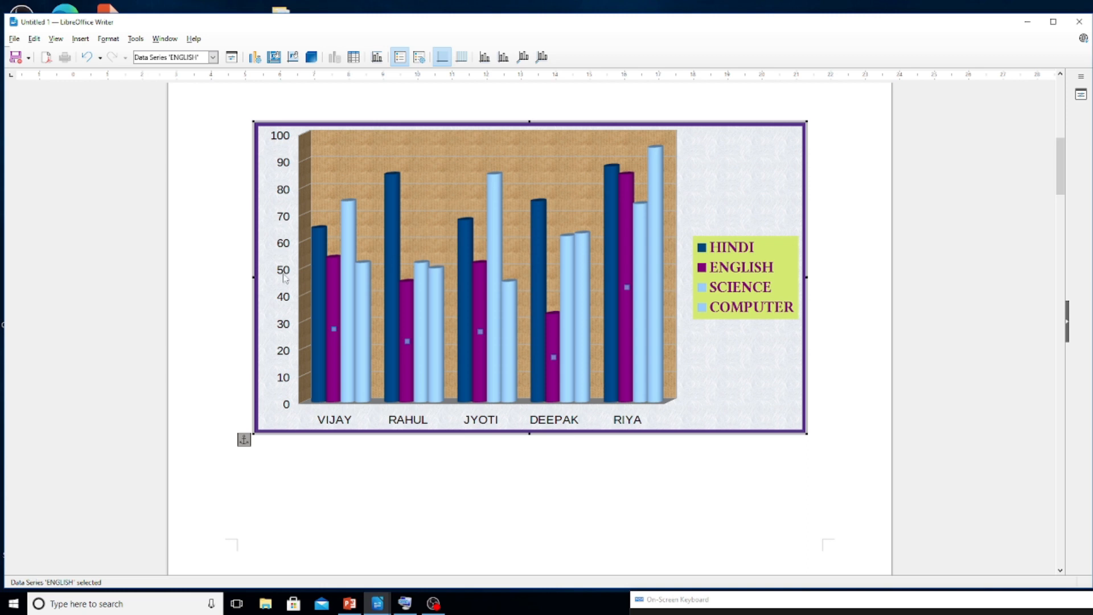
Fill the chart's SCIENCE data series with a dark green colour
left_click(213, 57)
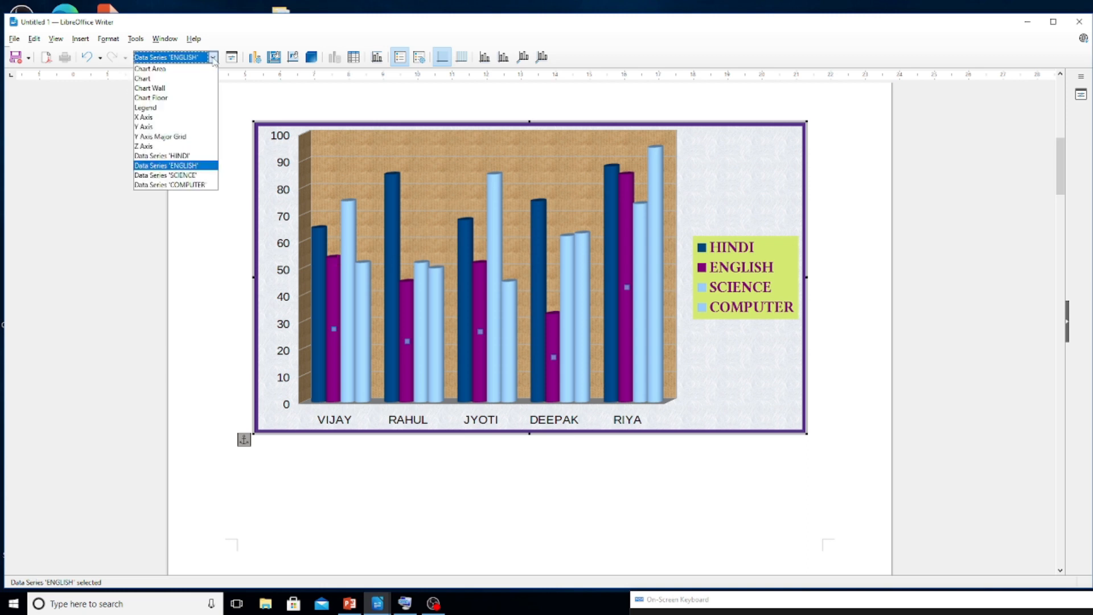
left_click(183, 175)
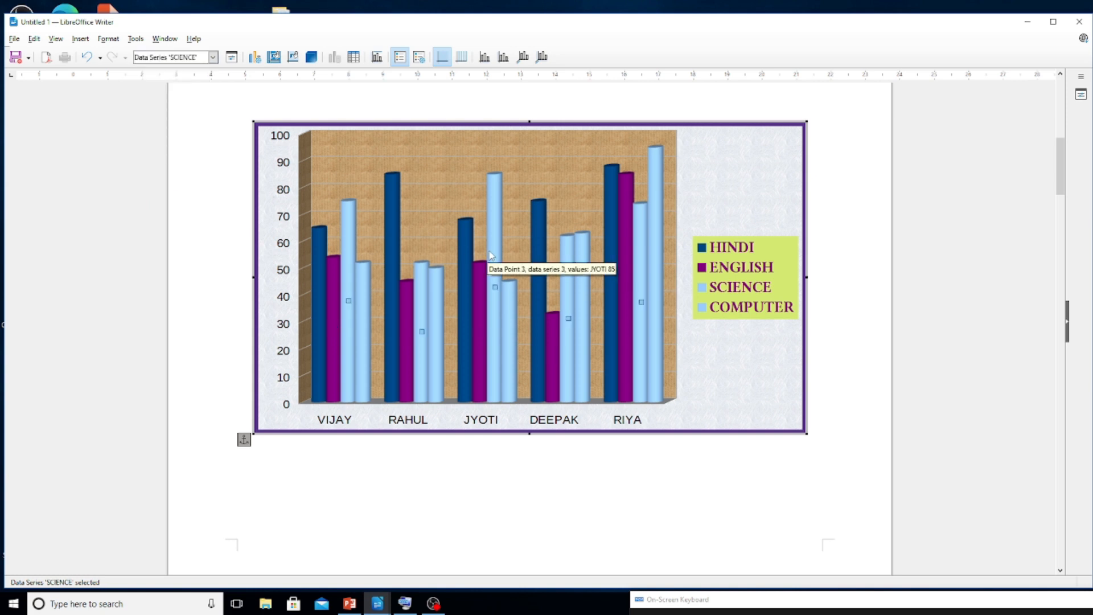
left_click(231, 57)
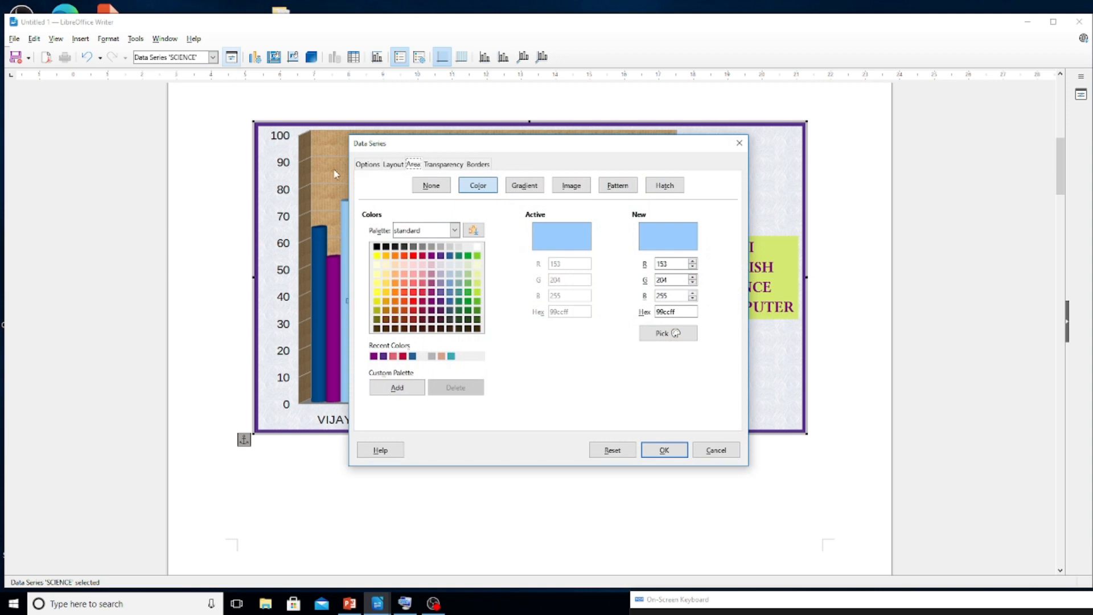
left_click(468, 319)
left_click(665, 450)
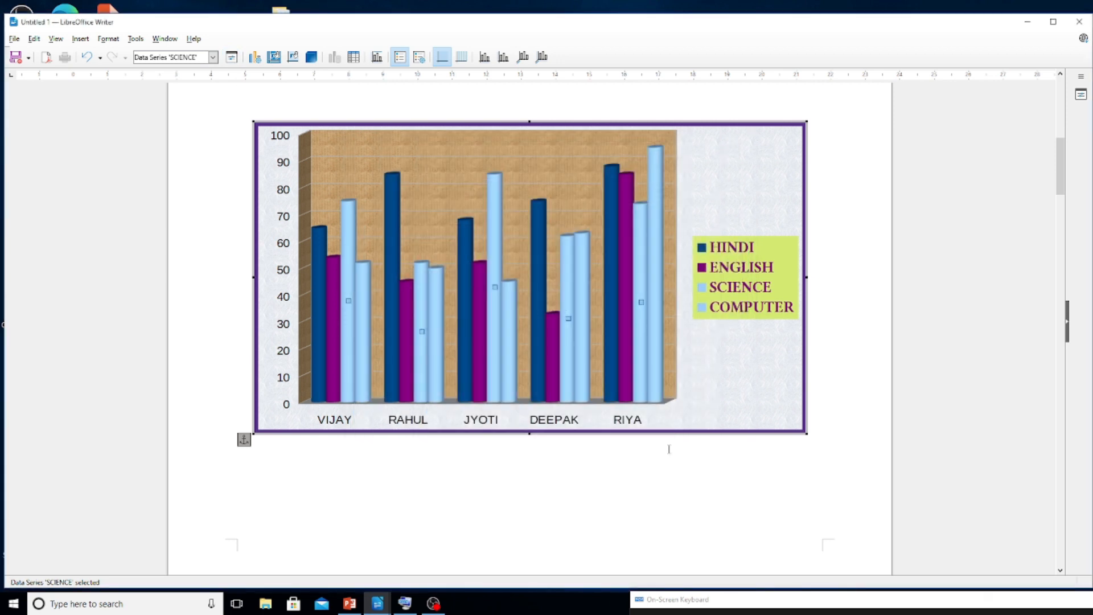
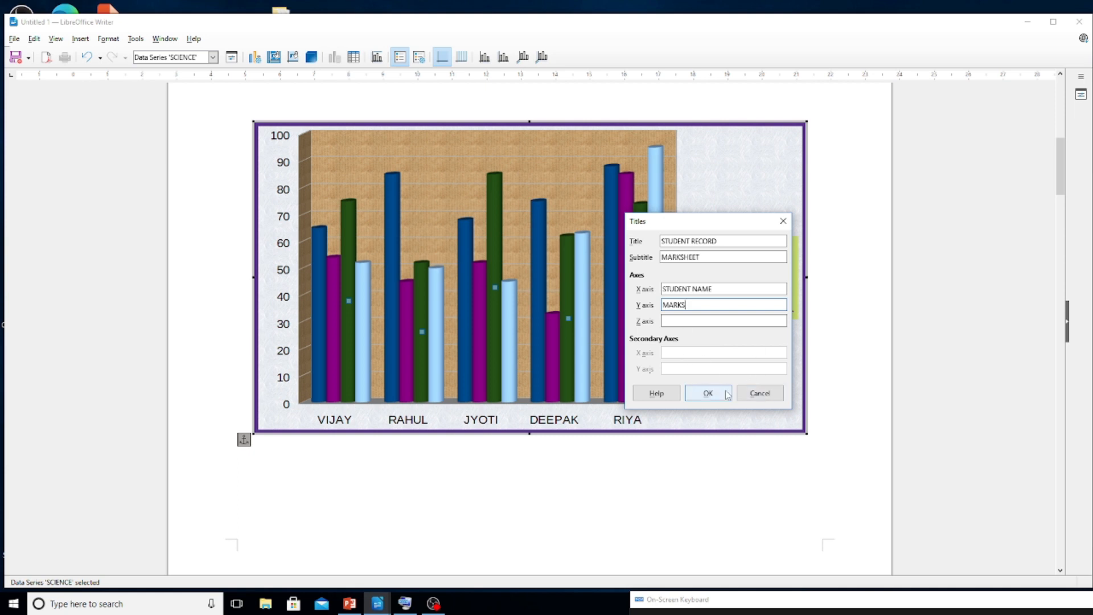
Apply the title STUDENT RECORD, subtitle MARKSHEET, X axis title STUDENT NAME and Y axis title MARKS to the chart
left_click(709, 393)
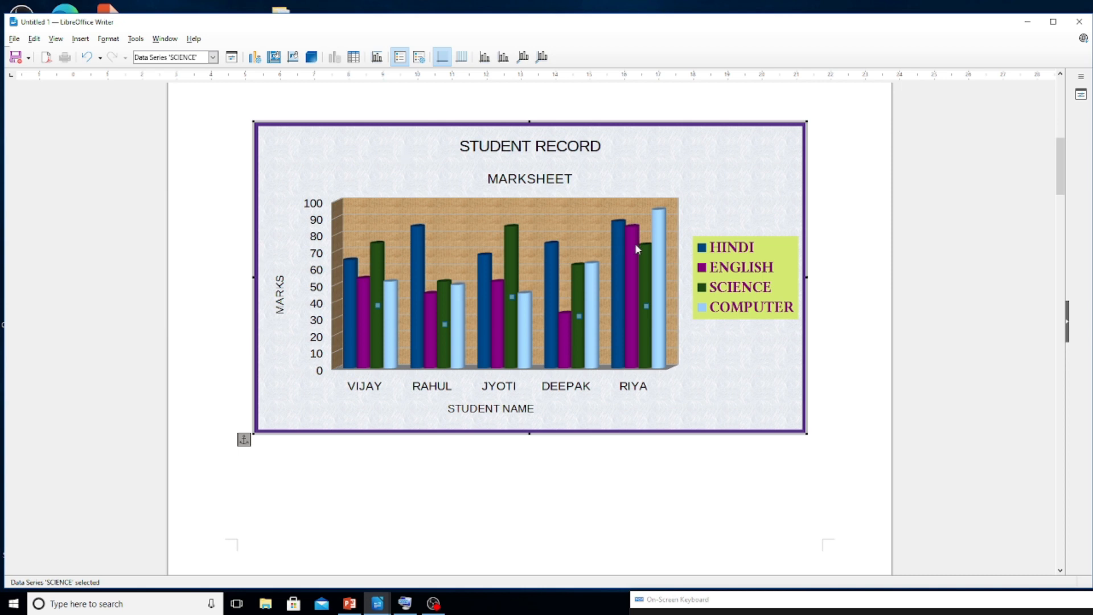
Set the font colour of the chart's main title to Indigo
left_click(212, 57)
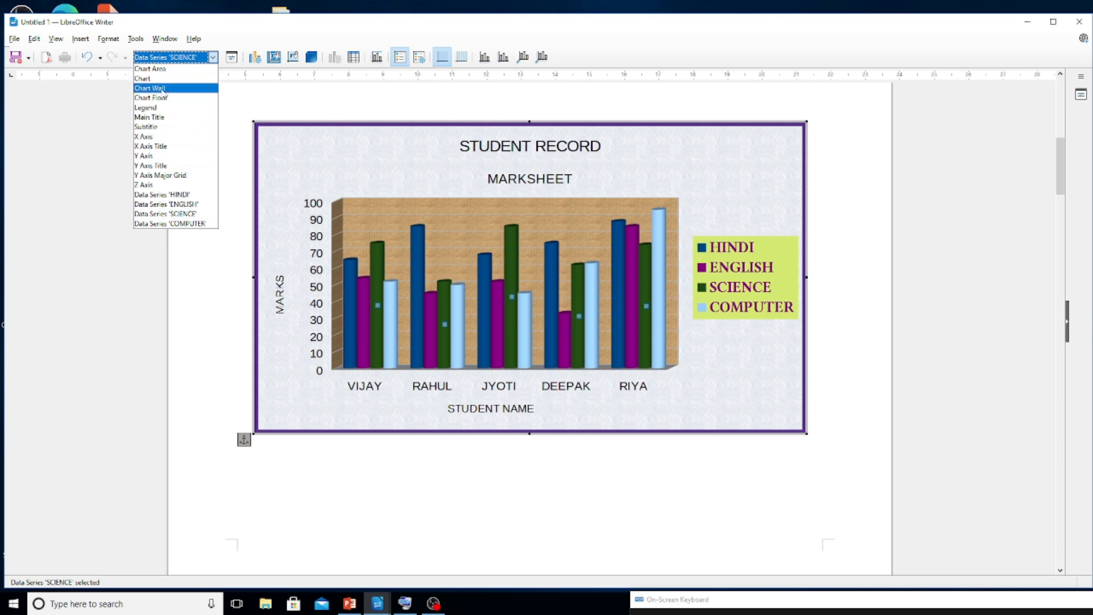
left_click(160, 118)
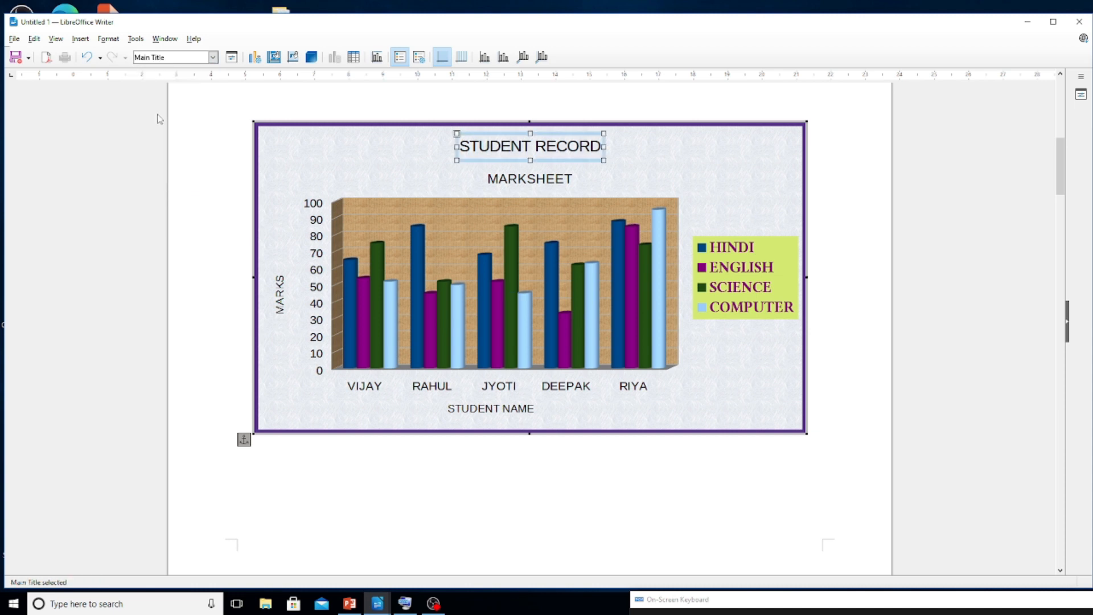
left_click(232, 58)
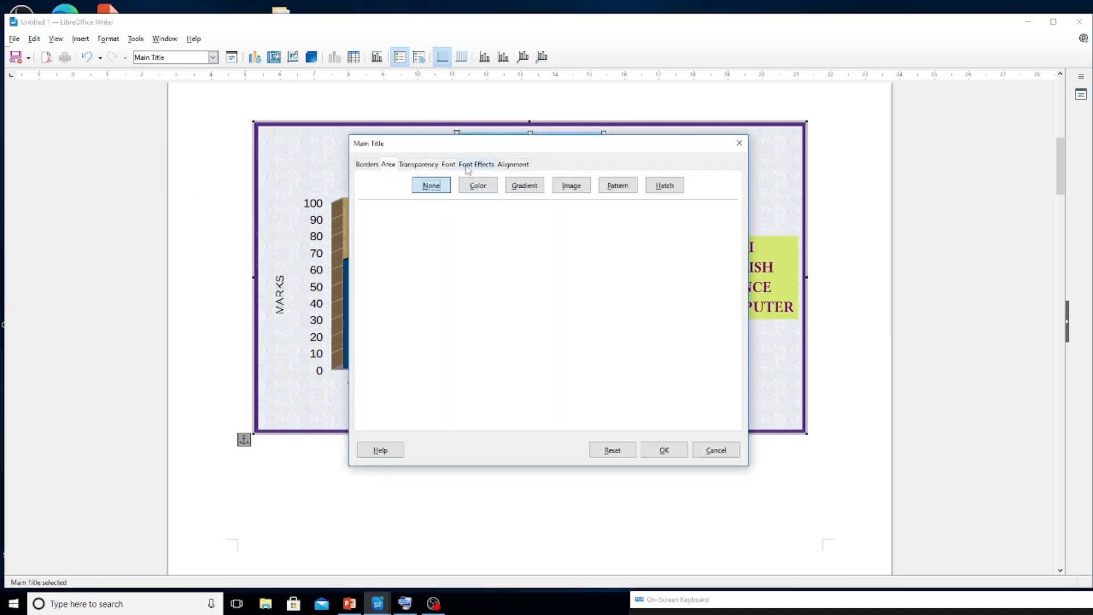
left_click(473, 164)
left_click(489, 196)
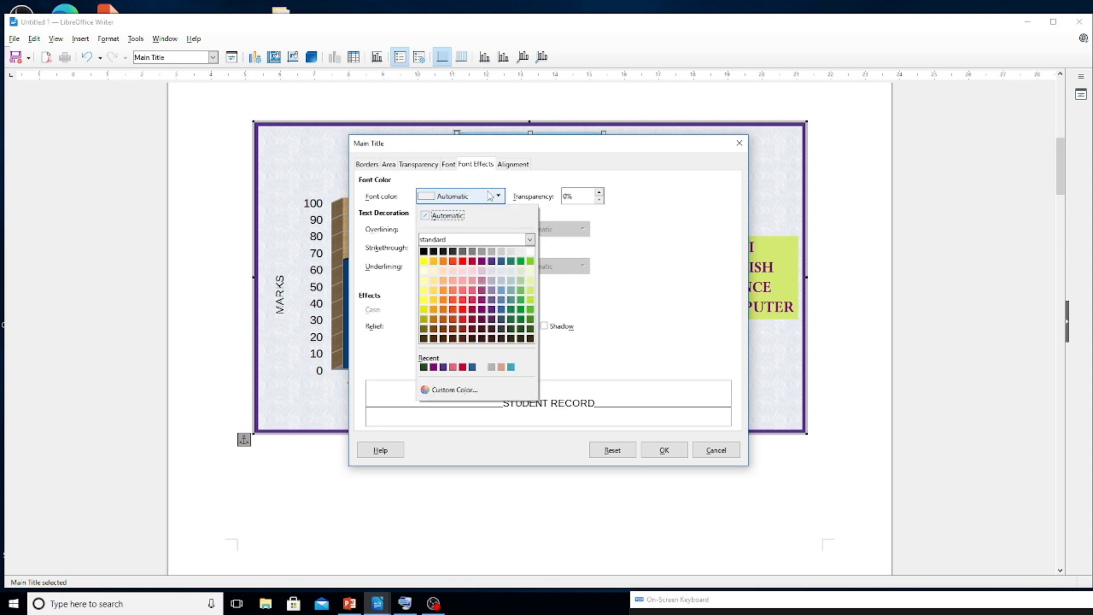
left_click(492, 262)
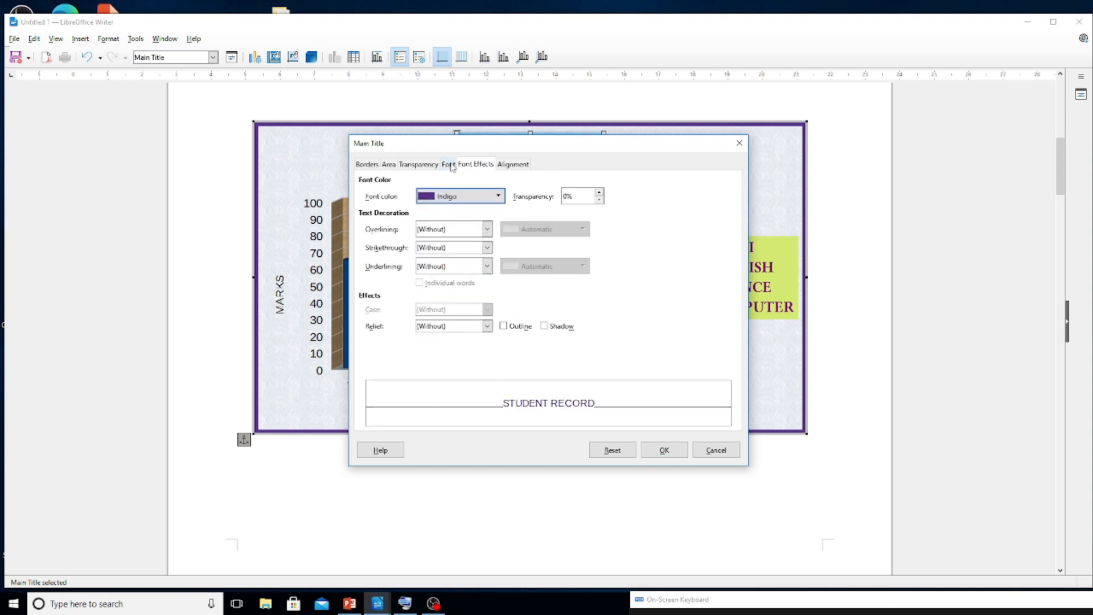
left_click(487, 230)
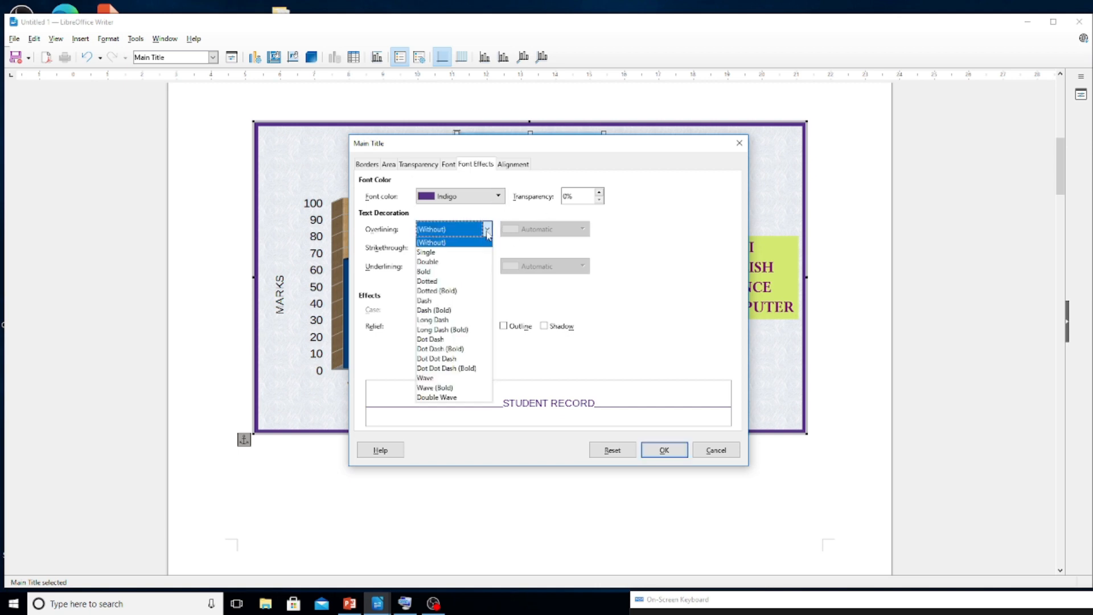
left_click(451, 272)
left_click(488, 230)
left_click(464, 243)
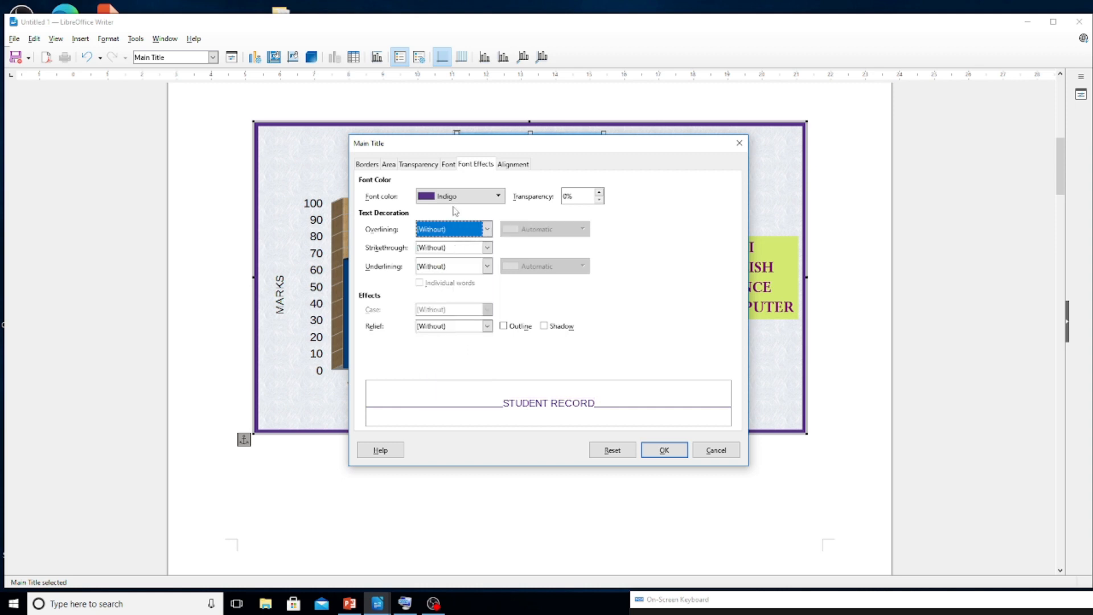
Format the main title's font as Bold at 14 pt and apply the title formatting to the chart
left_click(448, 165)
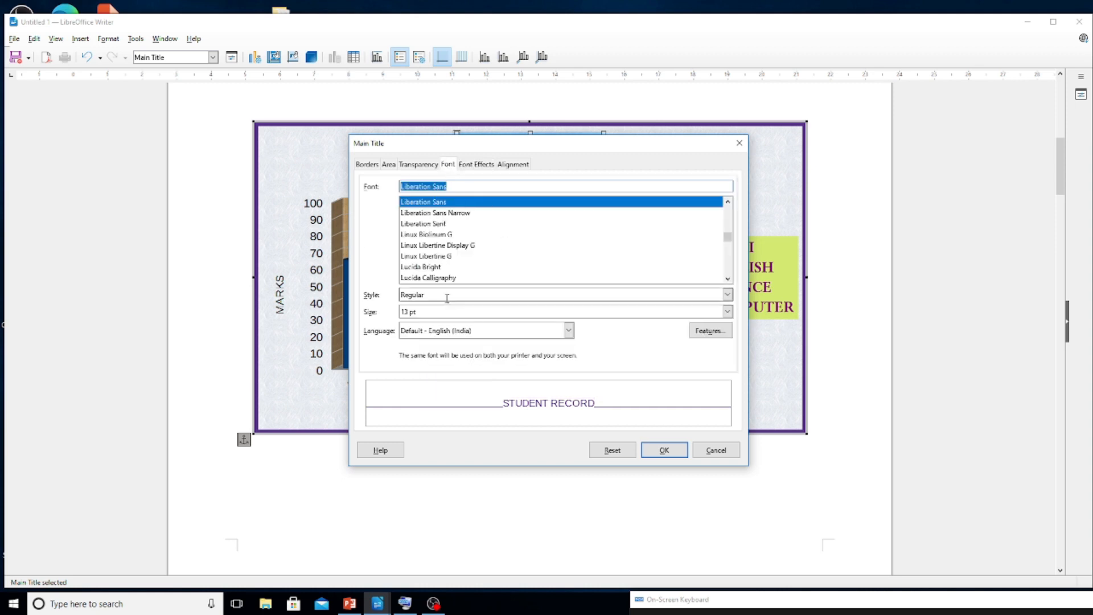
left_click_drag(417, 312, 379, 310)
type("14")
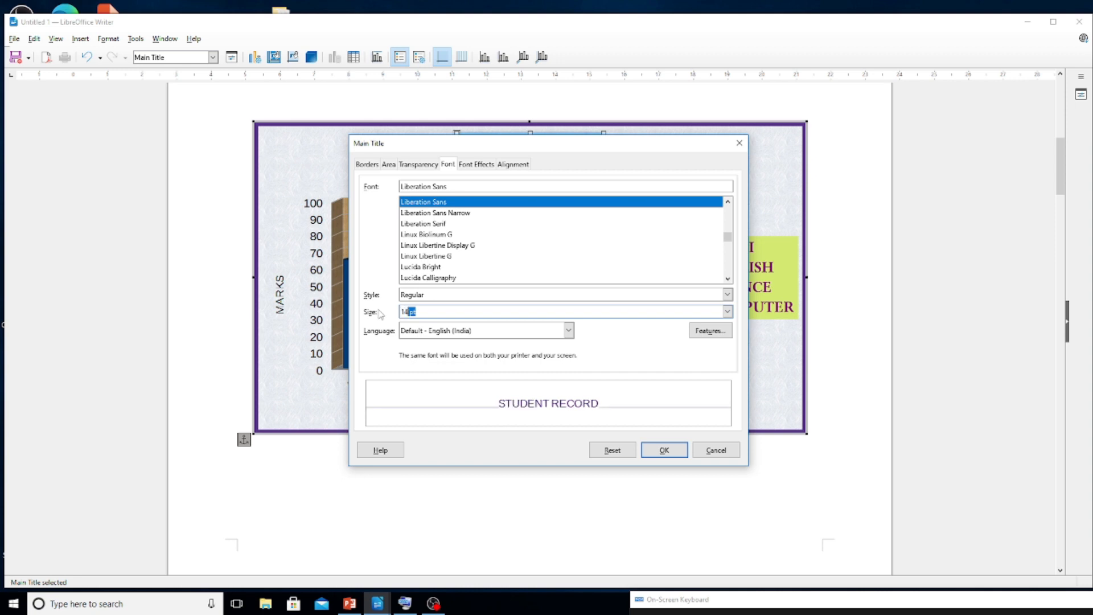
left_click(727, 295)
left_click(660, 313)
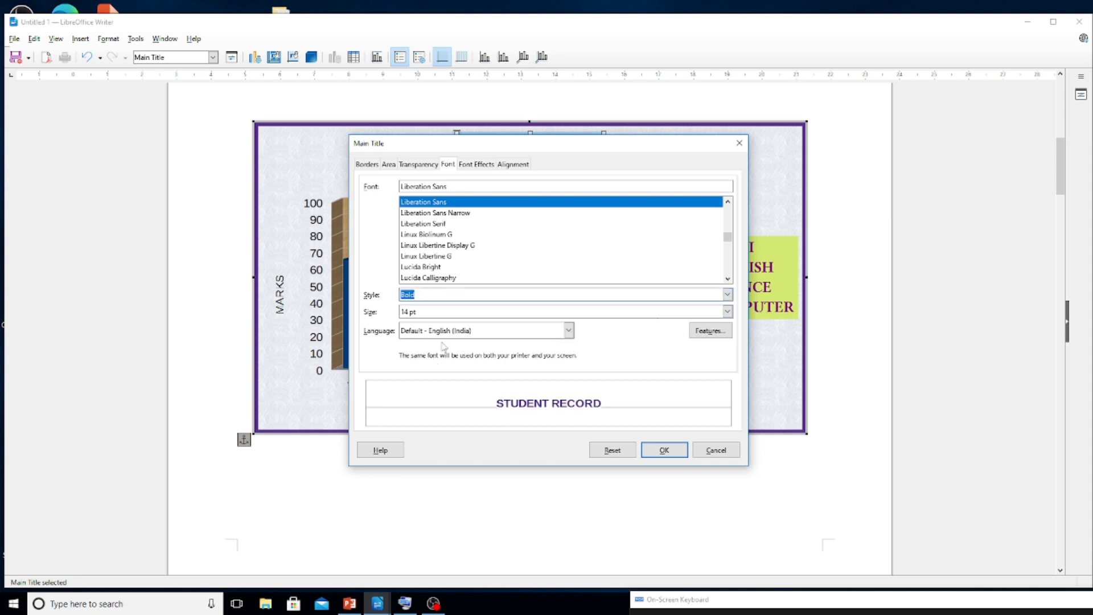
left_click(481, 166)
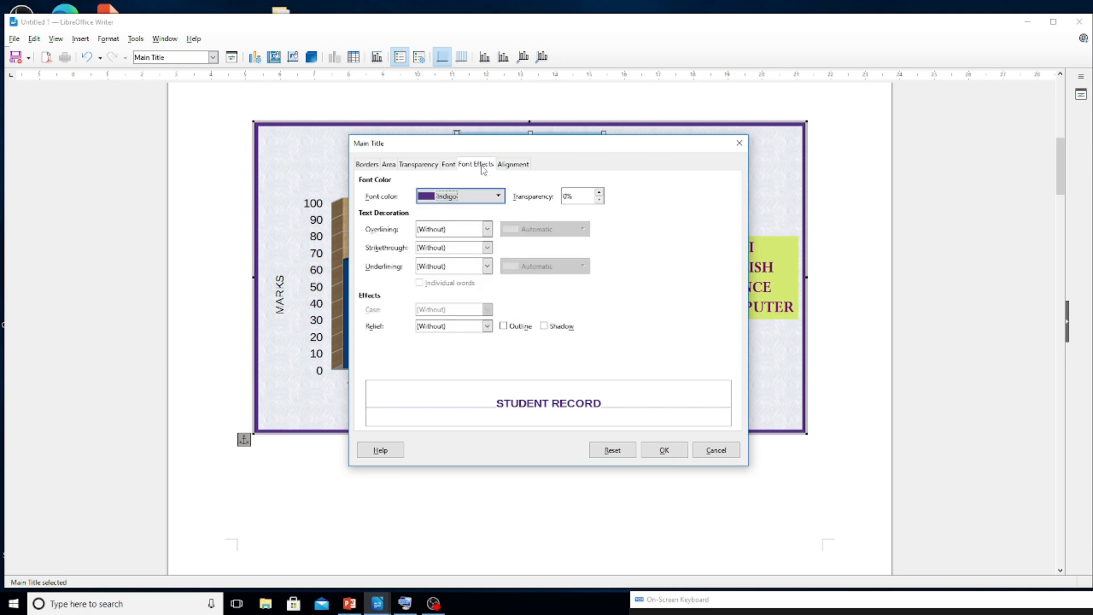
left_click(511, 165)
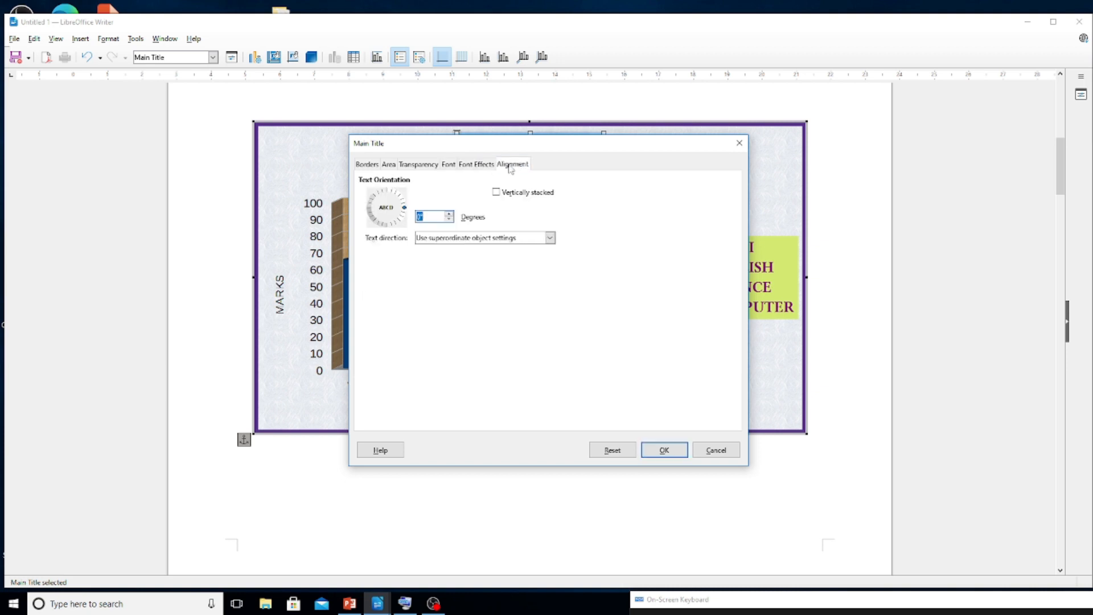
left_click(675, 454)
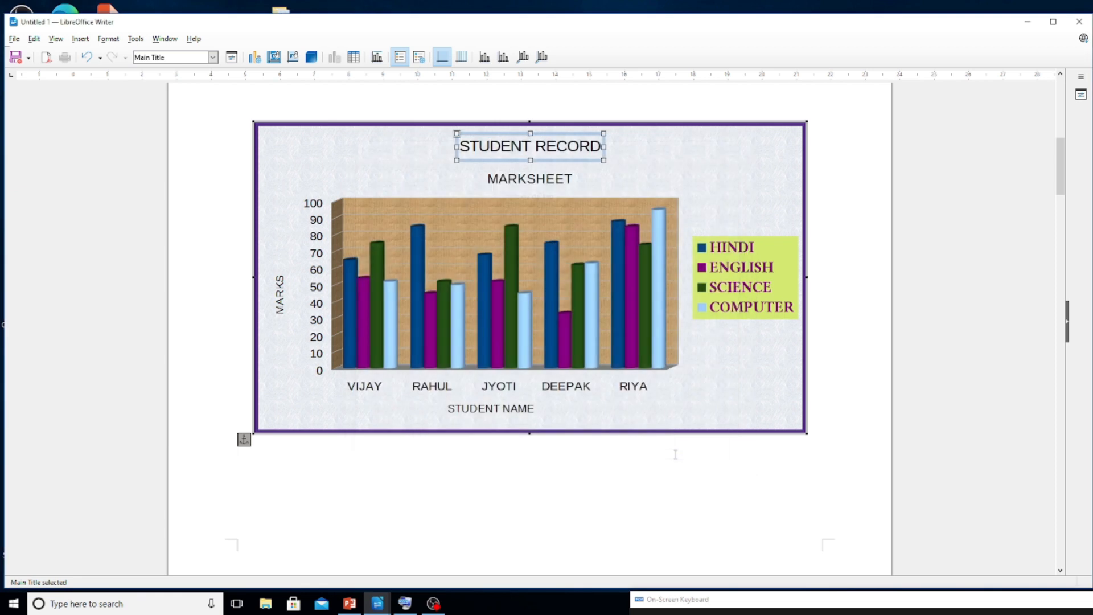
left_click(632, 175)
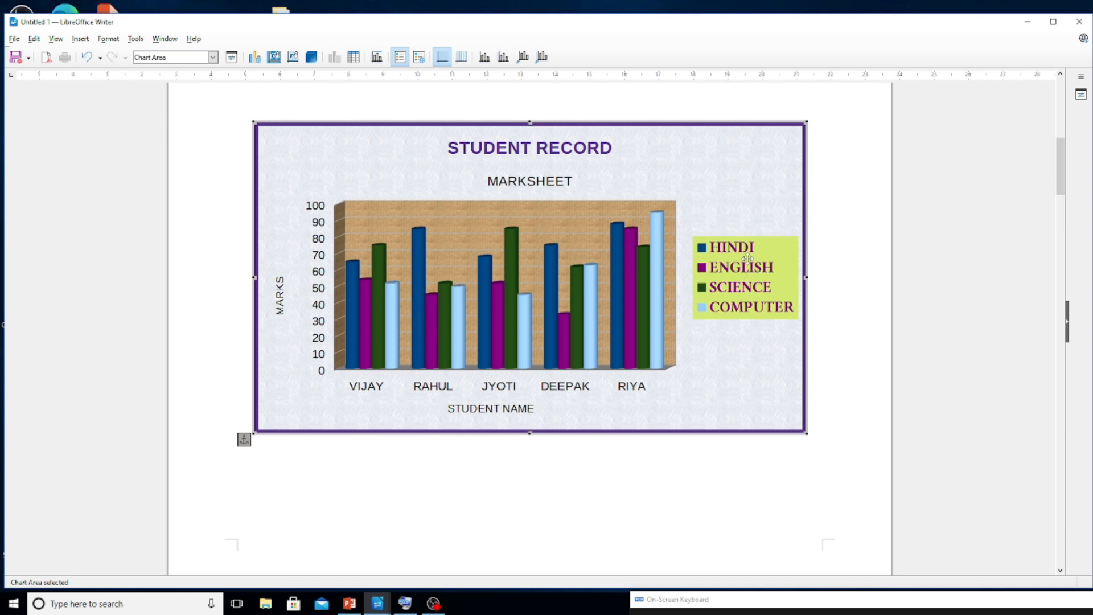
Hide the chart's legend and show it again
left_click(400, 57)
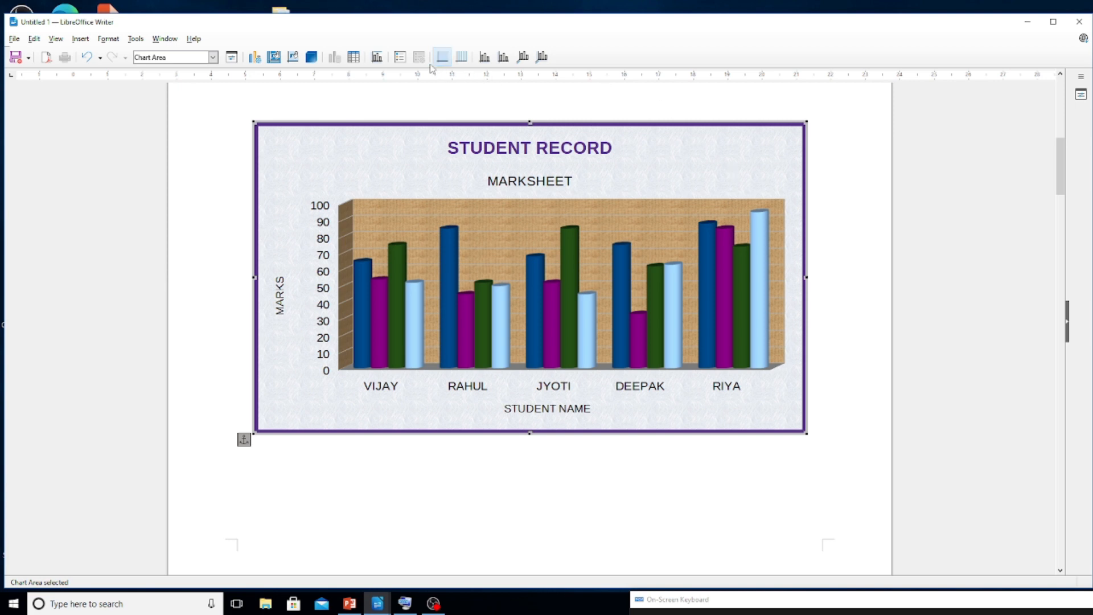
left_click(399, 59)
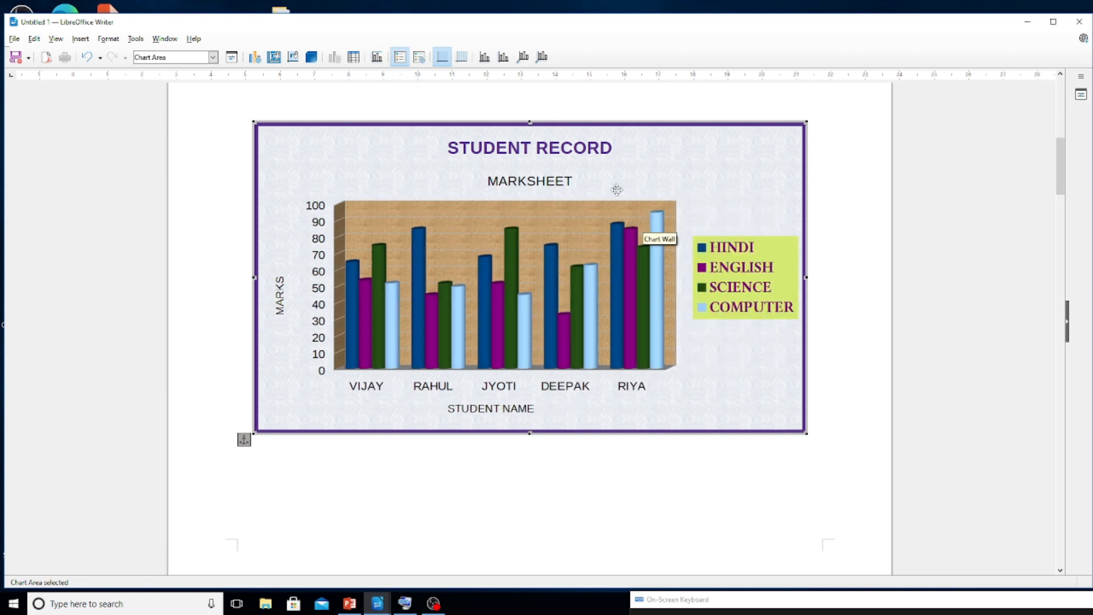
Examine the legend's position, font, font effects, transparency, area and border settings
left_click(420, 57)
left_click_drag(661, 149, 1007, 180)
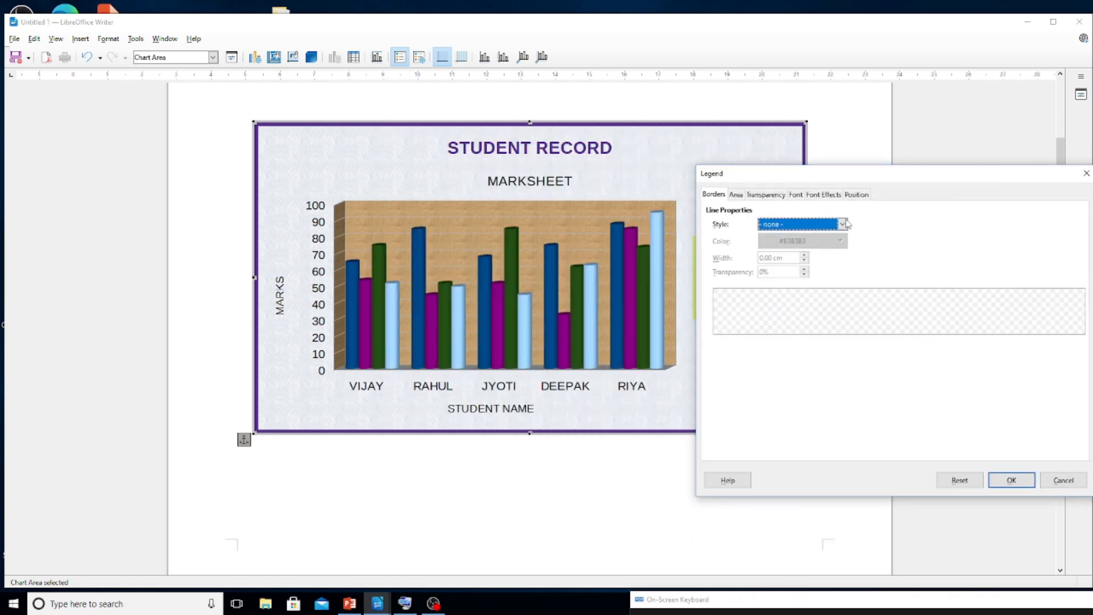
left_click(849, 195)
left_click_drag(870, 175, 853, 160)
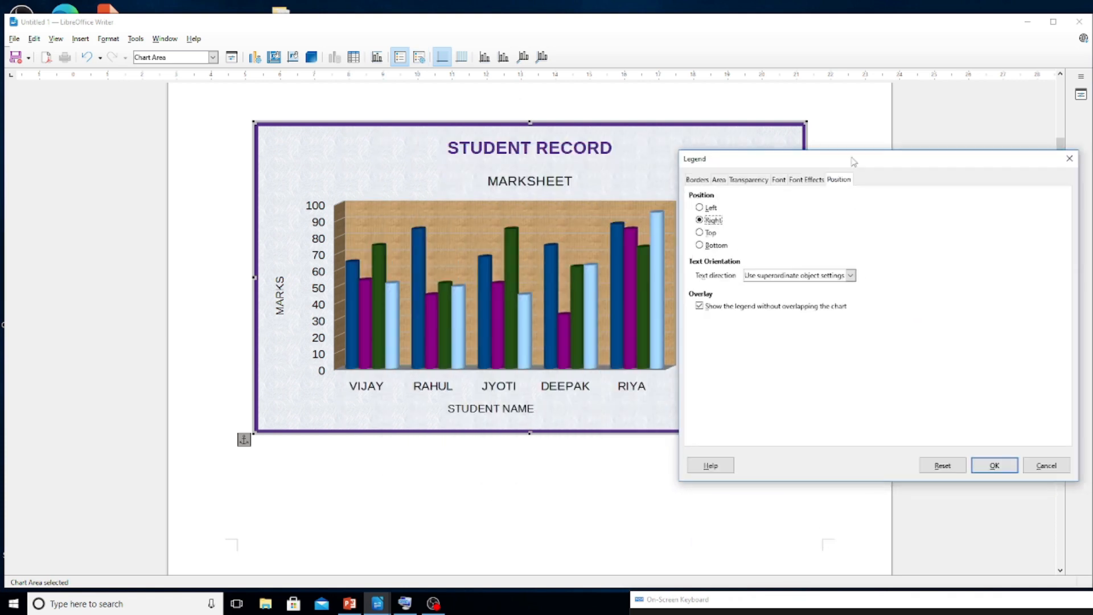
left_click(812, 180)
left_click(779, 180)
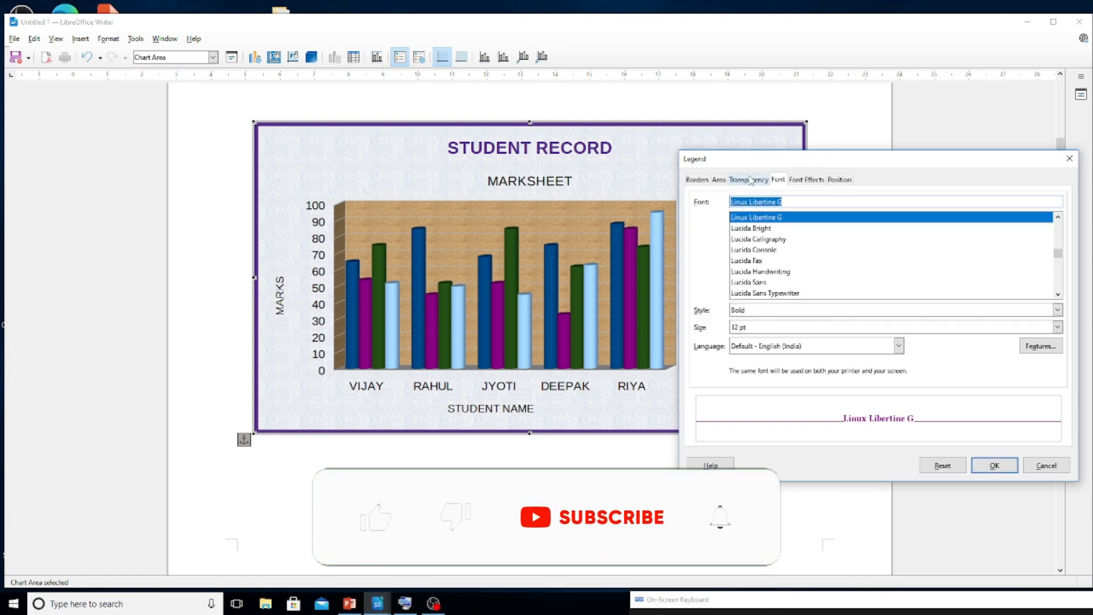
left_click(749, 179)
left_click(719, 180)
left_click(697, 180)
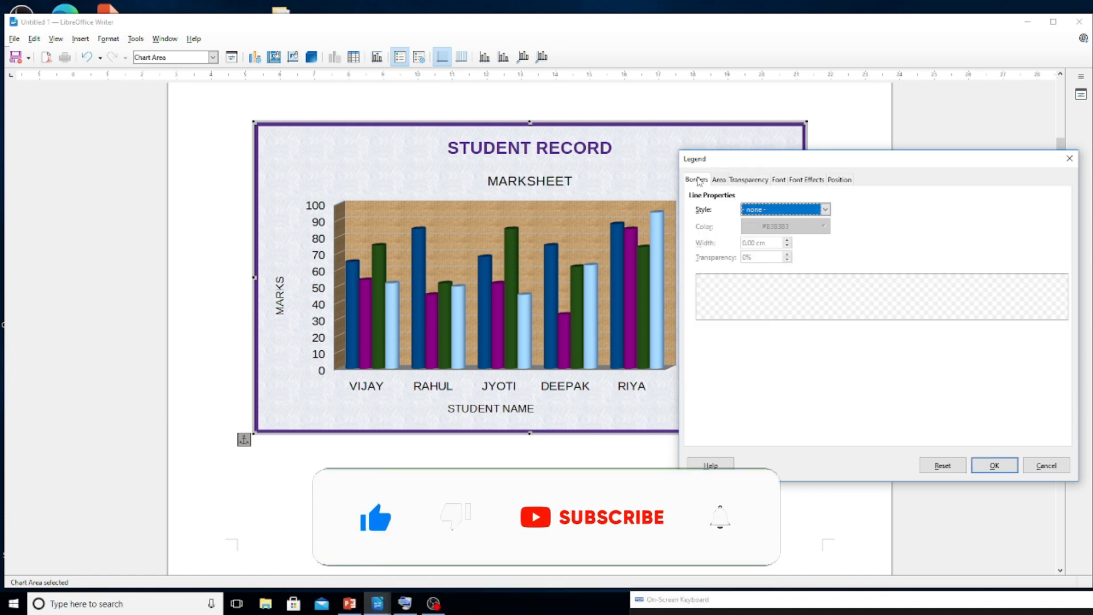
Set the legend's position to Left and apply it to the chart
left_click(834, 181)
left_click_drag(848, 163, 869, 230)
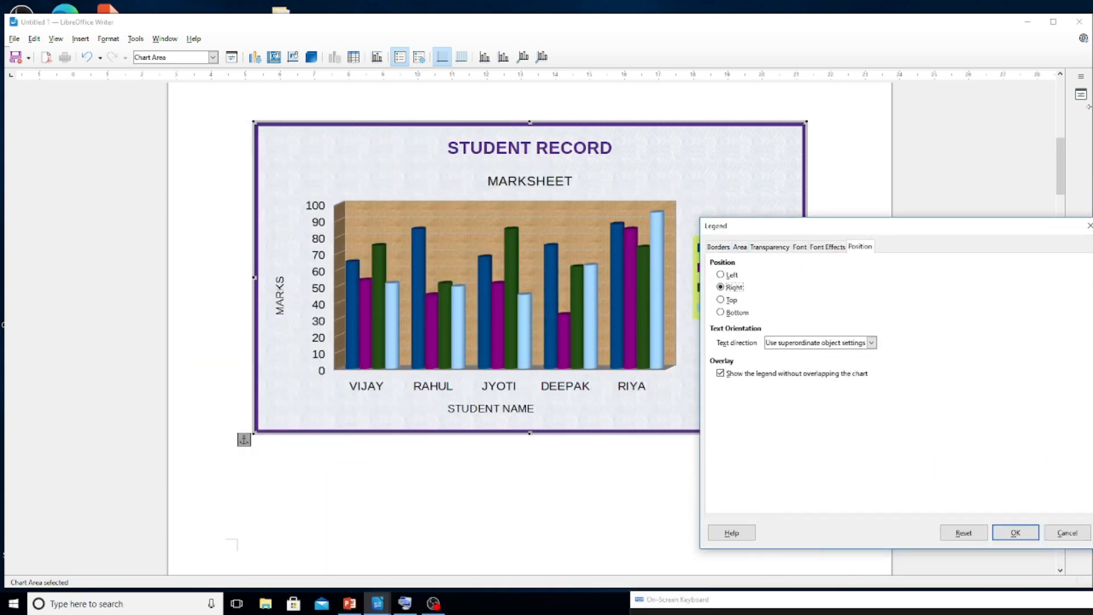
left_click_drag(917, 240, 850, 403)
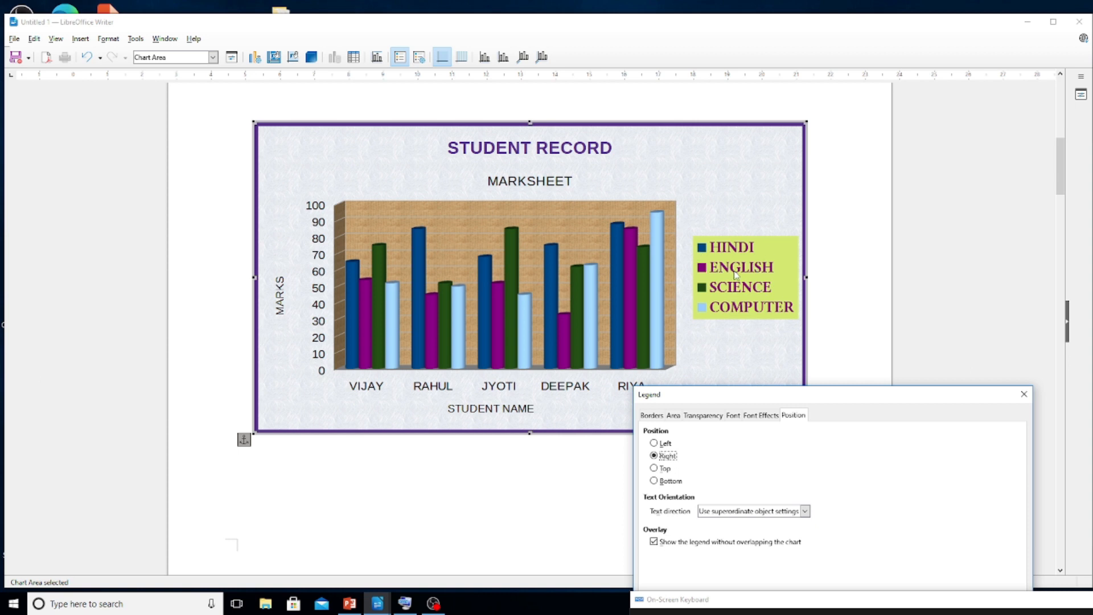
left_click(664, 443)
left_click_drag(802, 398, 891, 225)
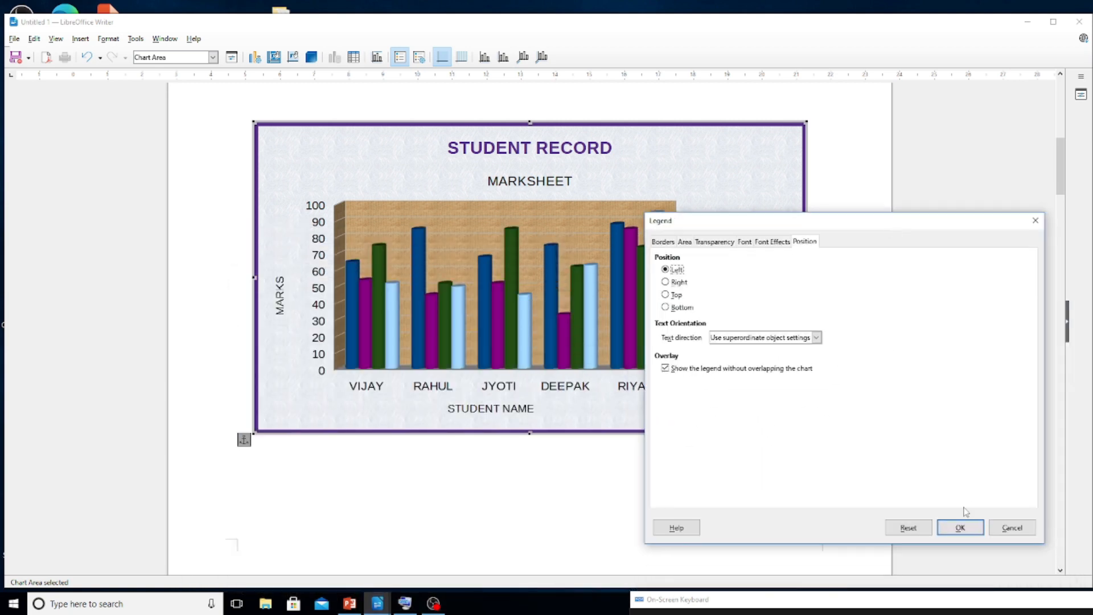
left_click(960, 528)
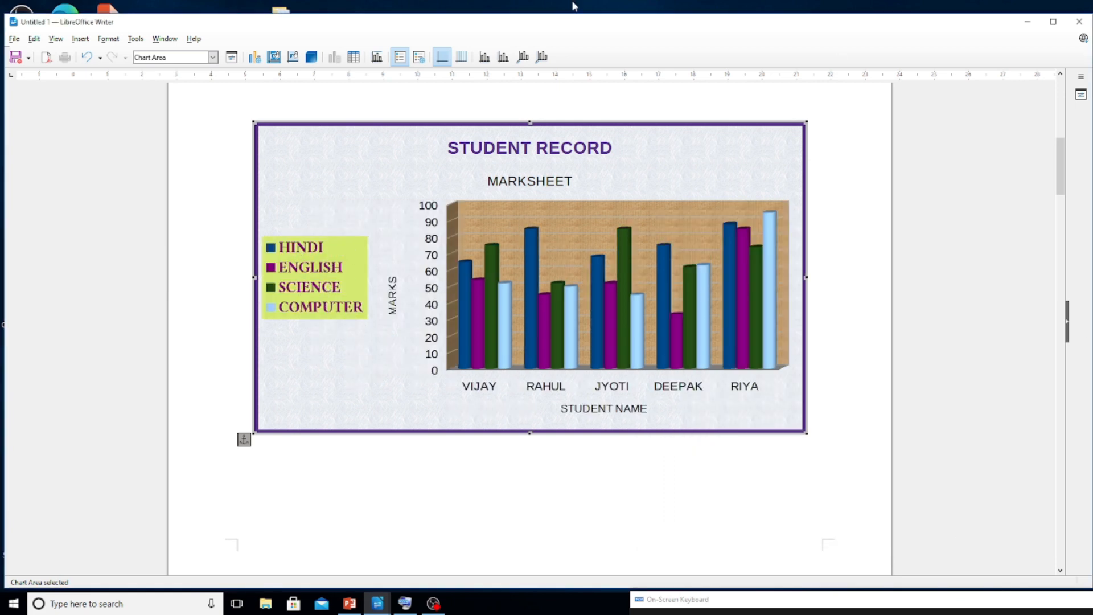
Try the Top and Bottom positions for the chart's legend
left_click(420, 57)
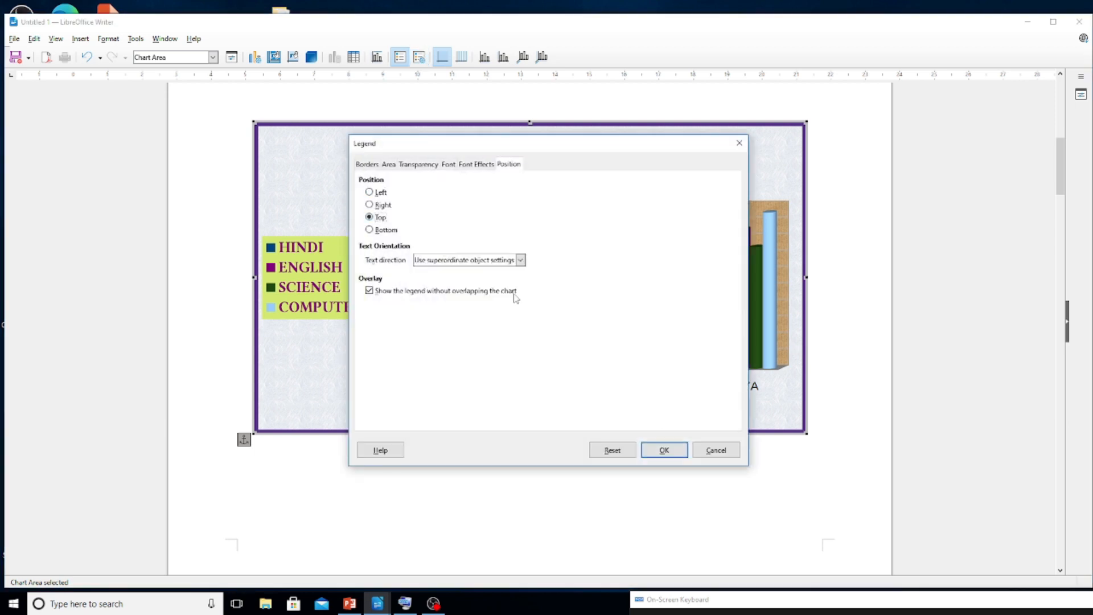
left_click(664, 450)
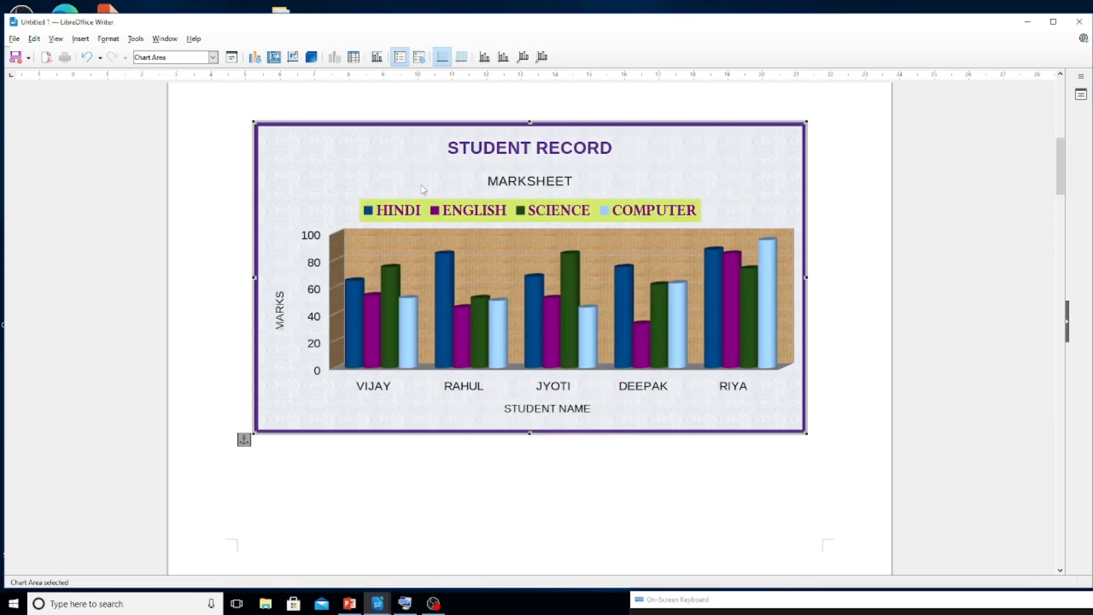
left_click(422, 57)
left_click(375, 231)
left_click(664, 450)
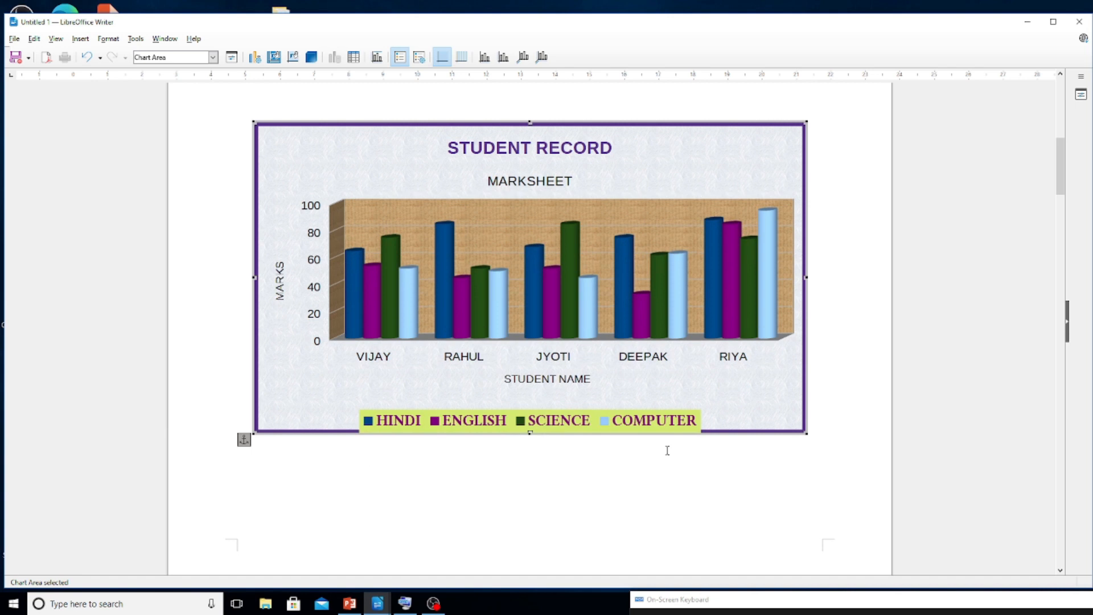
Return the legend to the Right position
left_click(419, 58)
left_click(375, 206)
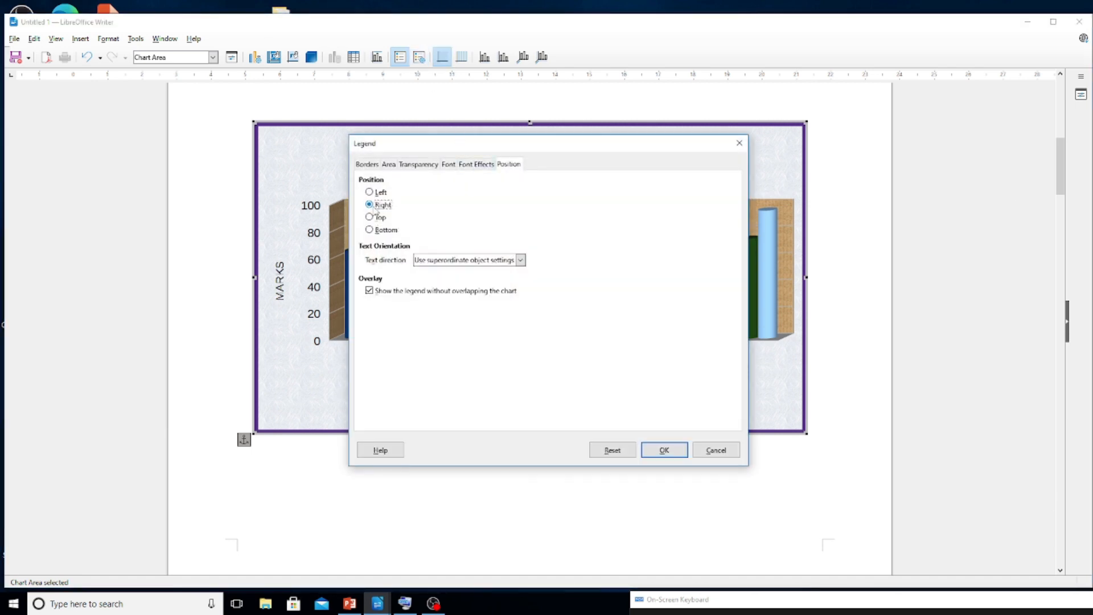
left_click(663, 449)
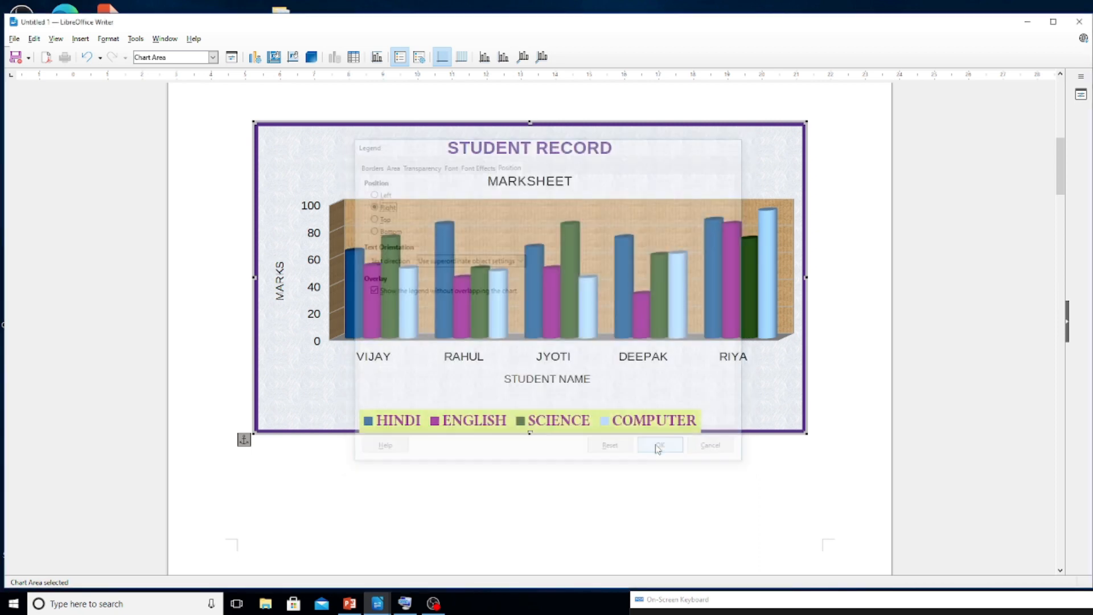
Toggle the chart's horizontal gridlines off and on, and display the vertical gridlines
mouse_move(578, 298)
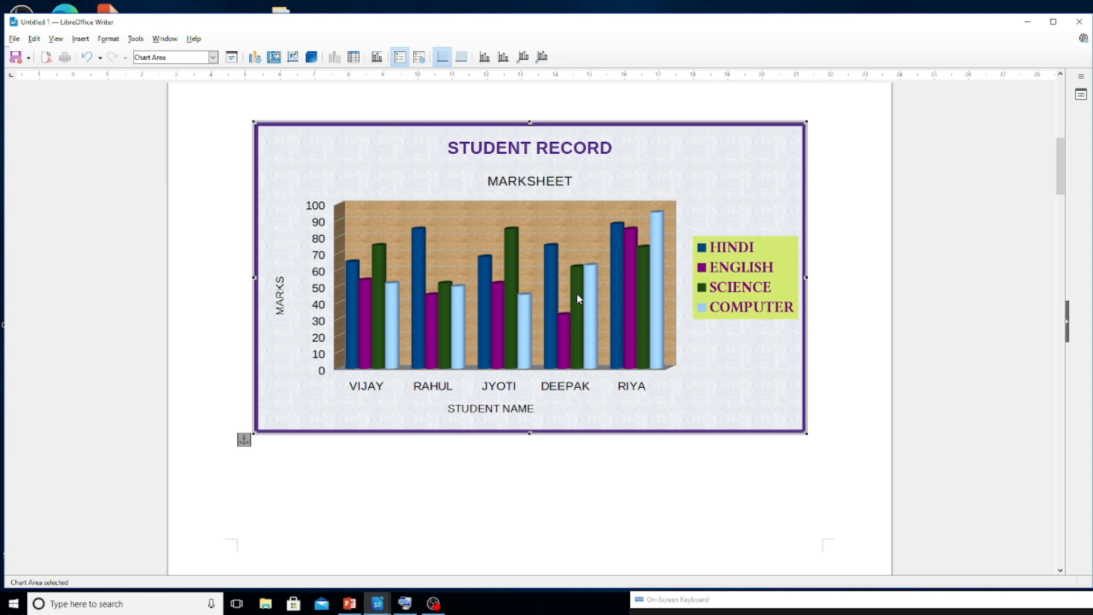
left_click(443, 57)
left_click(444, 60)
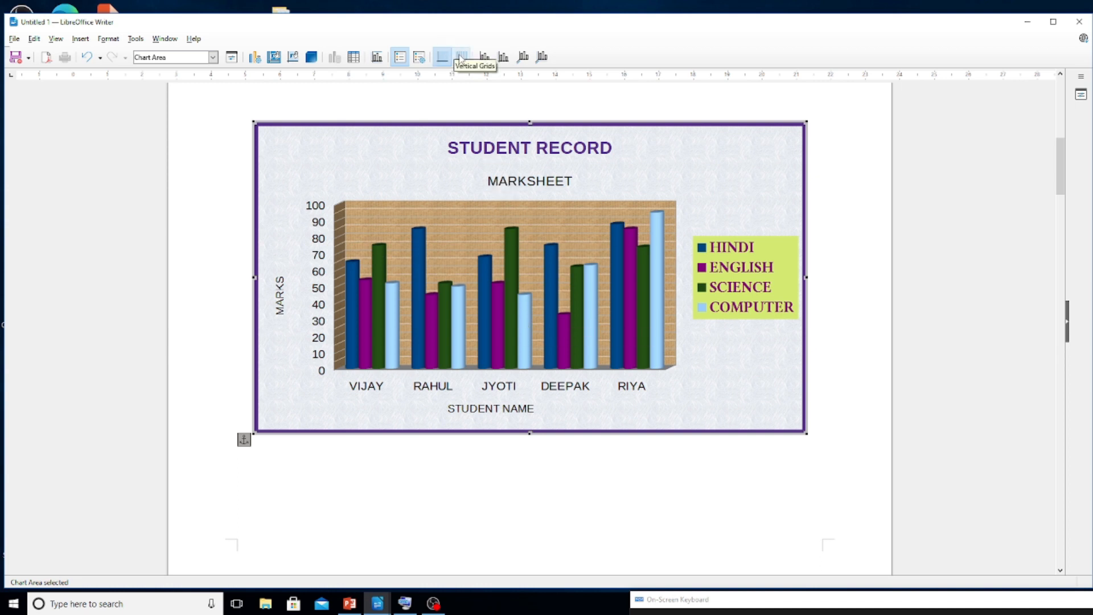
left_click(461, 59)
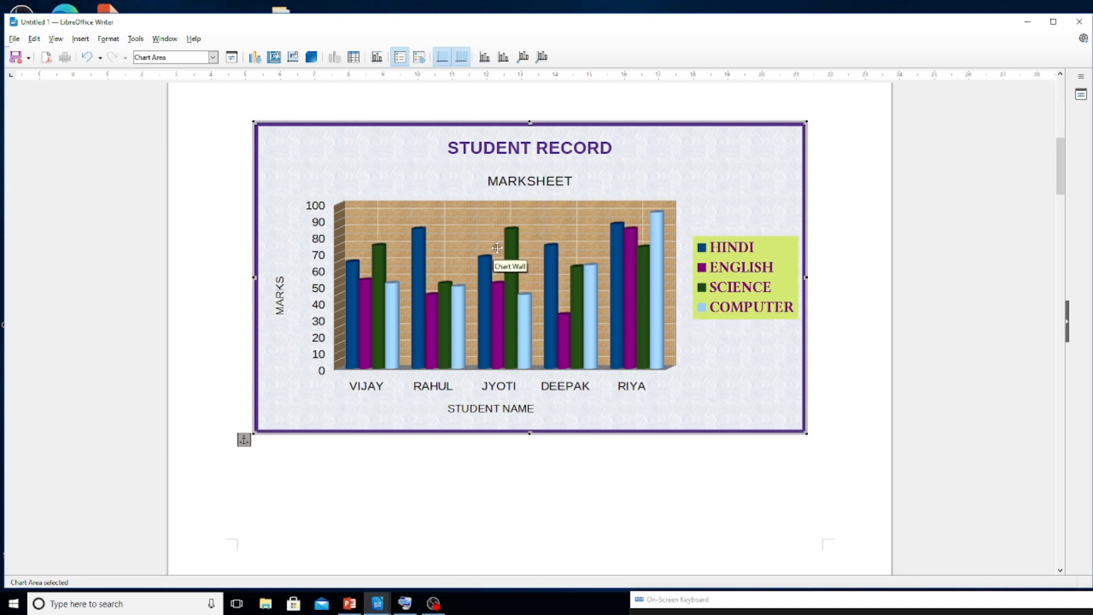
View the format settings of the chart's X axis and a second axis, and leave chart editing
left_click(485, 58)
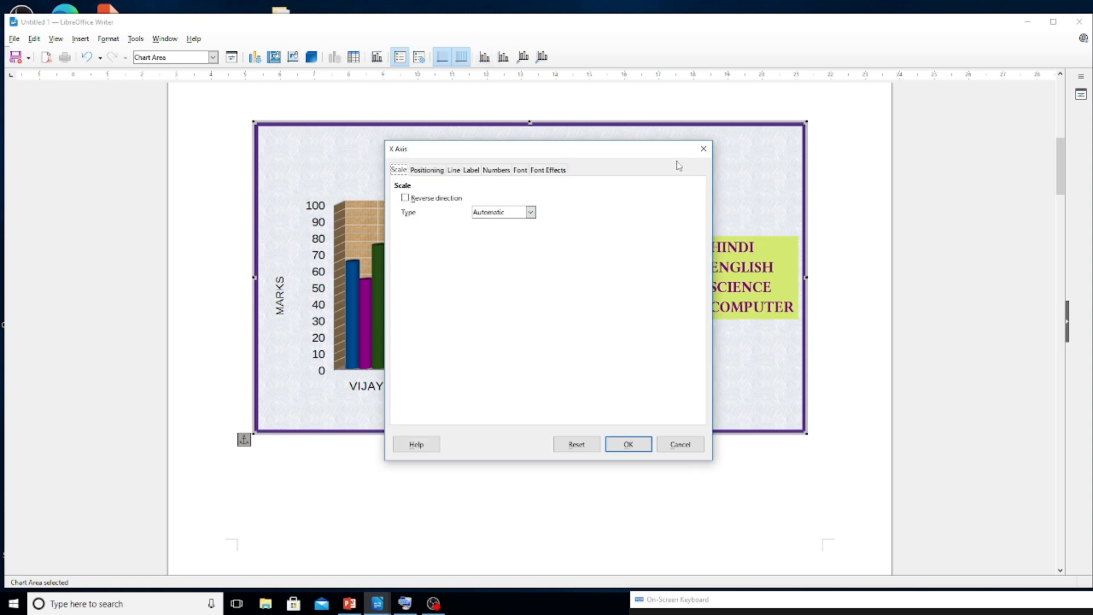
left_click(704, 151)
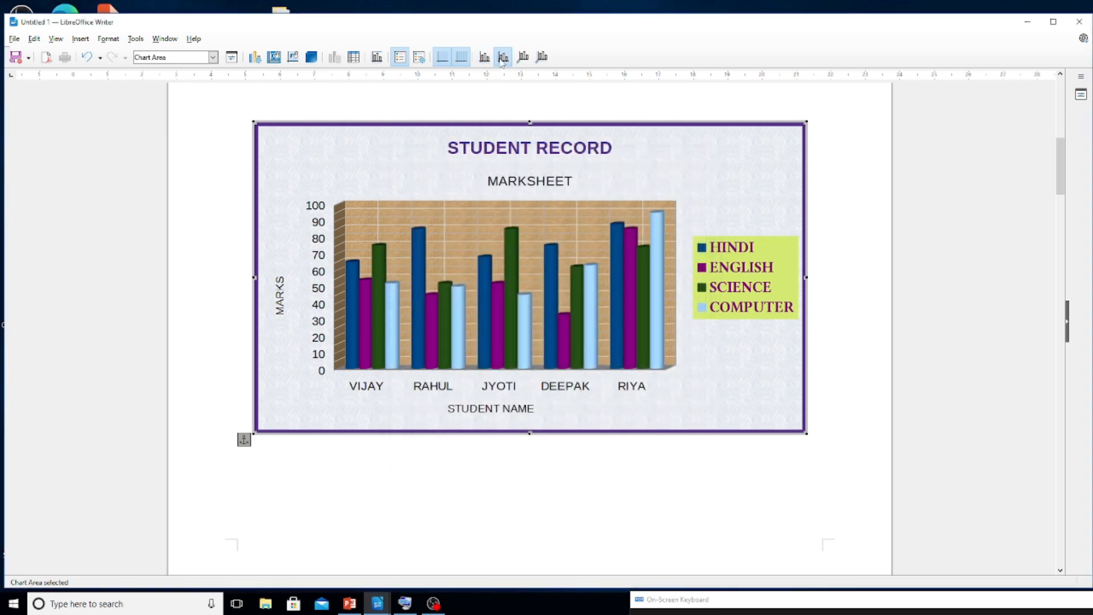
left_click(514, 59)
left_click(704, 150)
key("Escape")
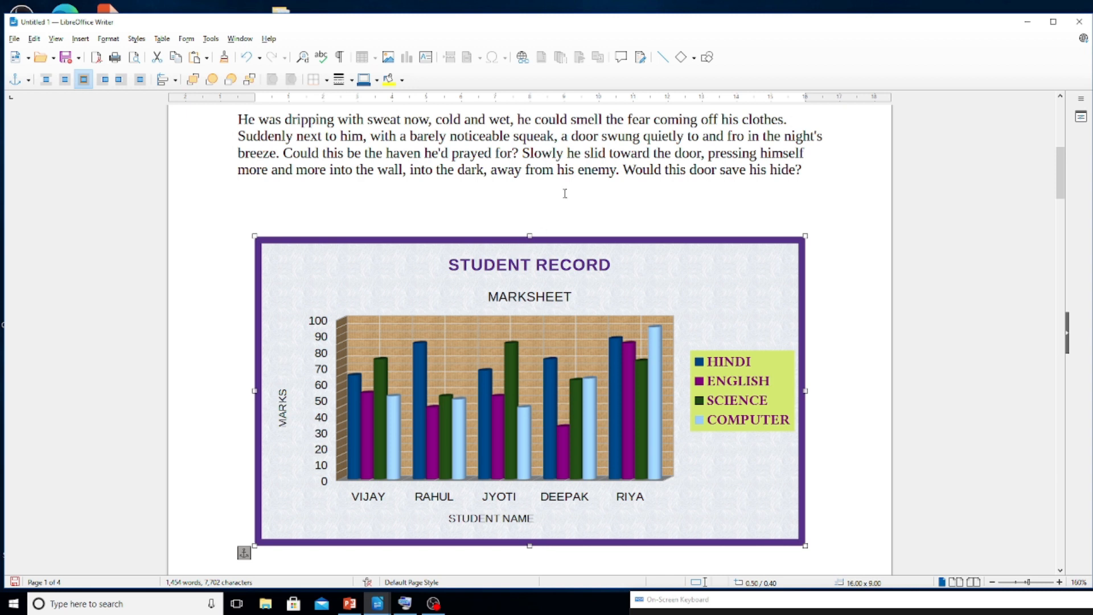
Place the cursor on the empty line below the text on page 2 and open the media Gallery
left_click(107, 45)
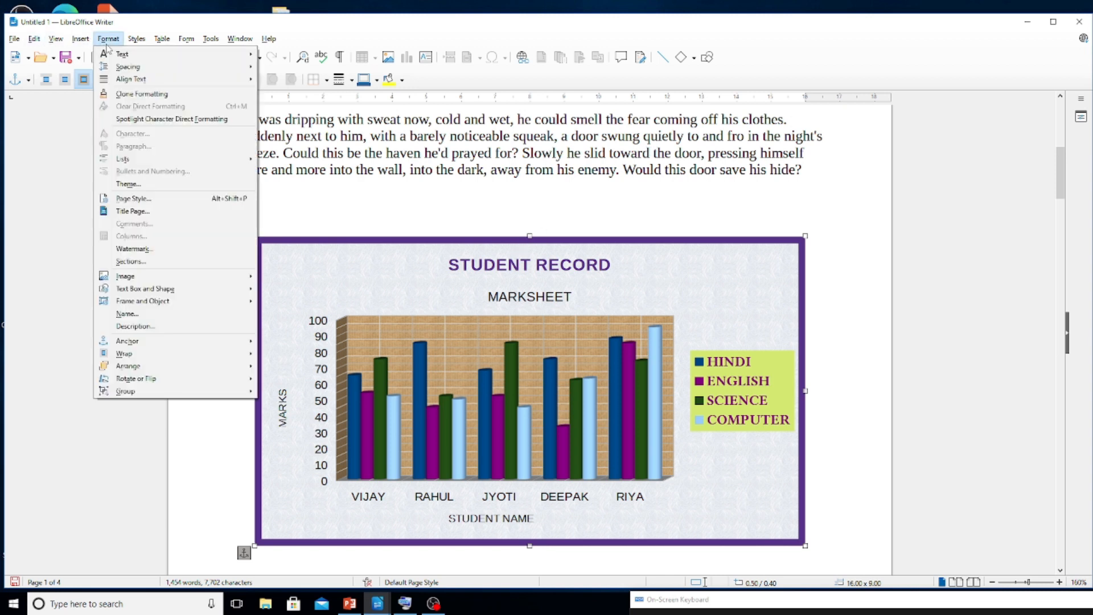
mouse_move(86, 43)
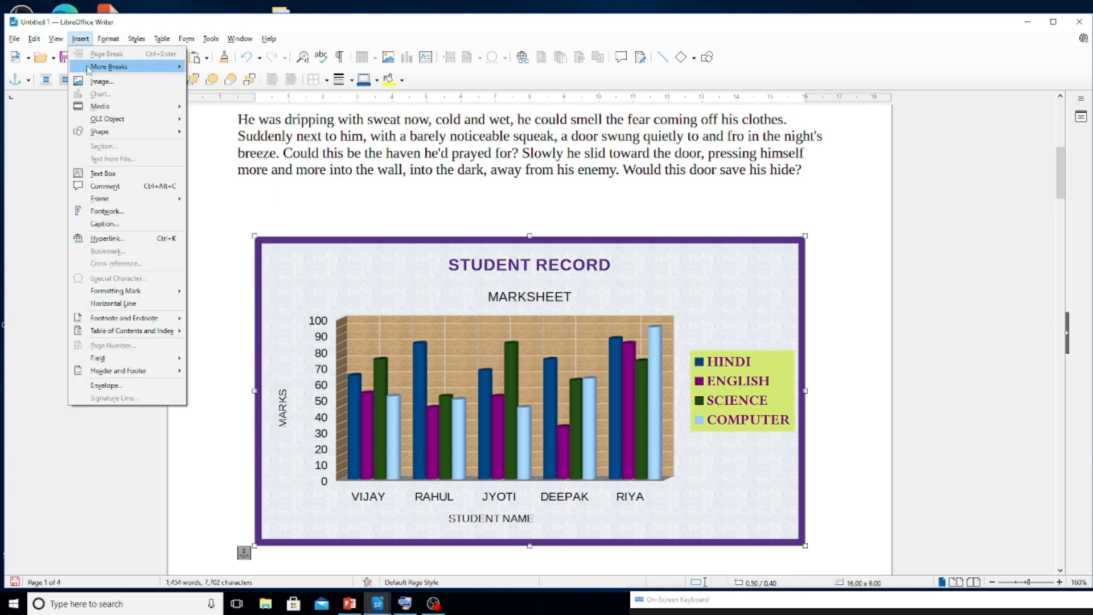
mouse_move(94, 108)
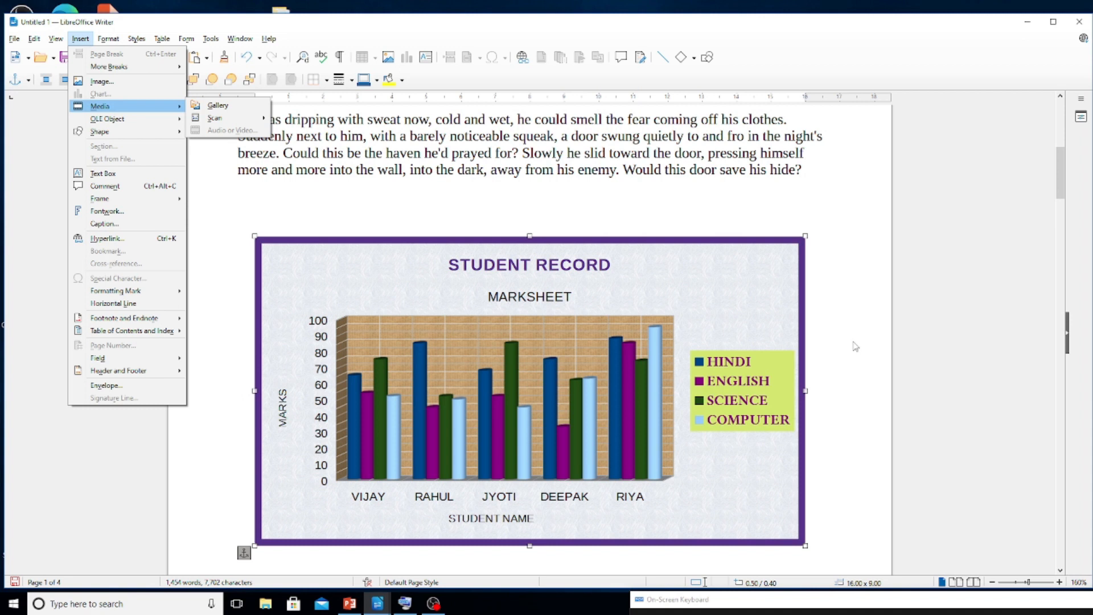
scroll(856, 347, "down", 15)
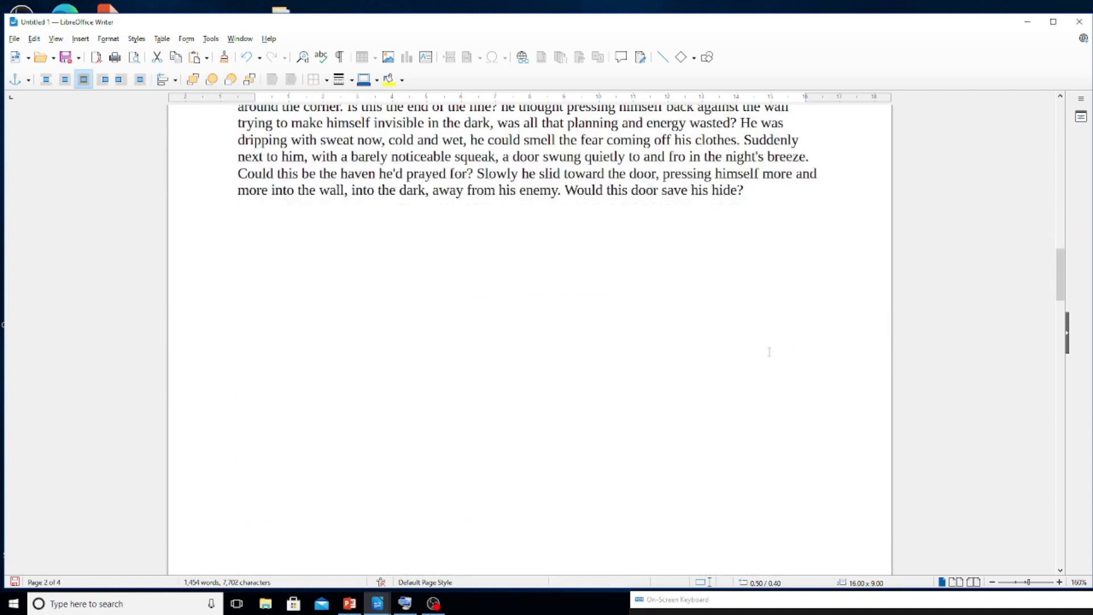
left_click(366, 248)
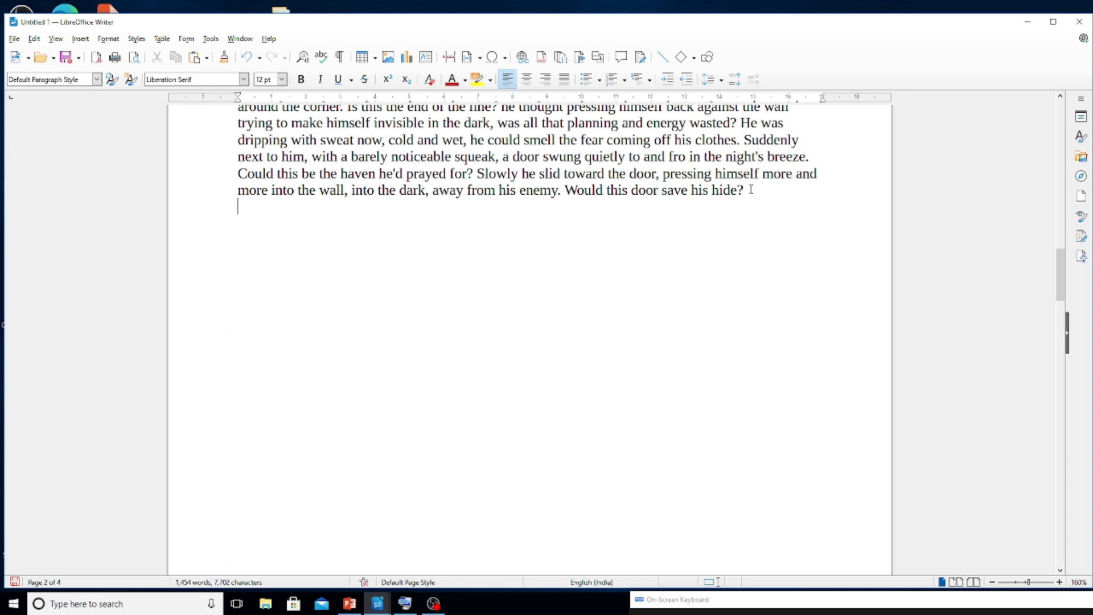
left_click(81, 38)
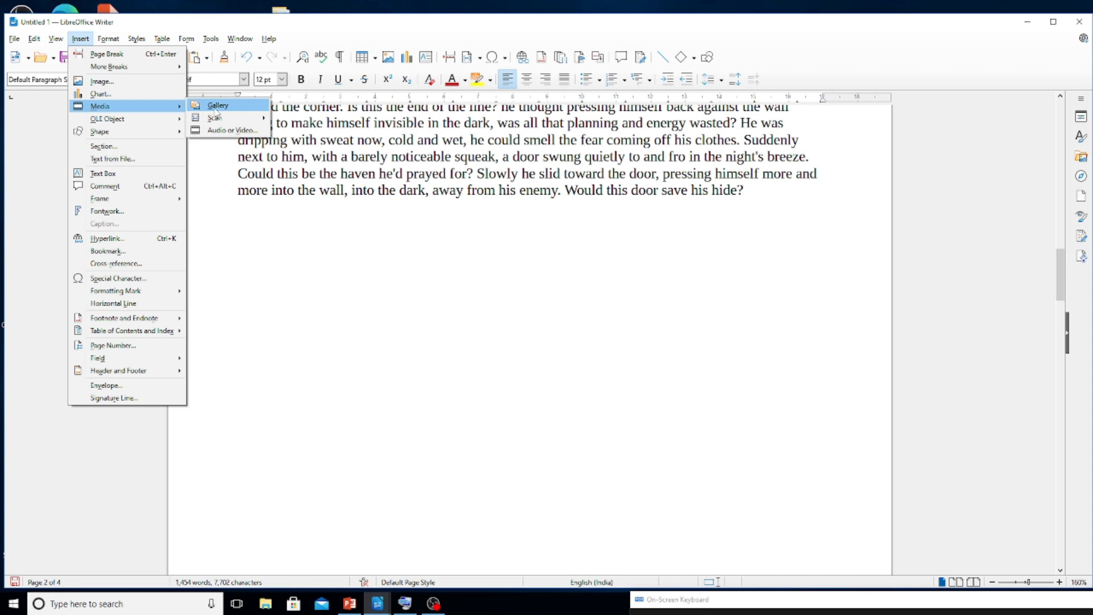
left_click(217, 106)
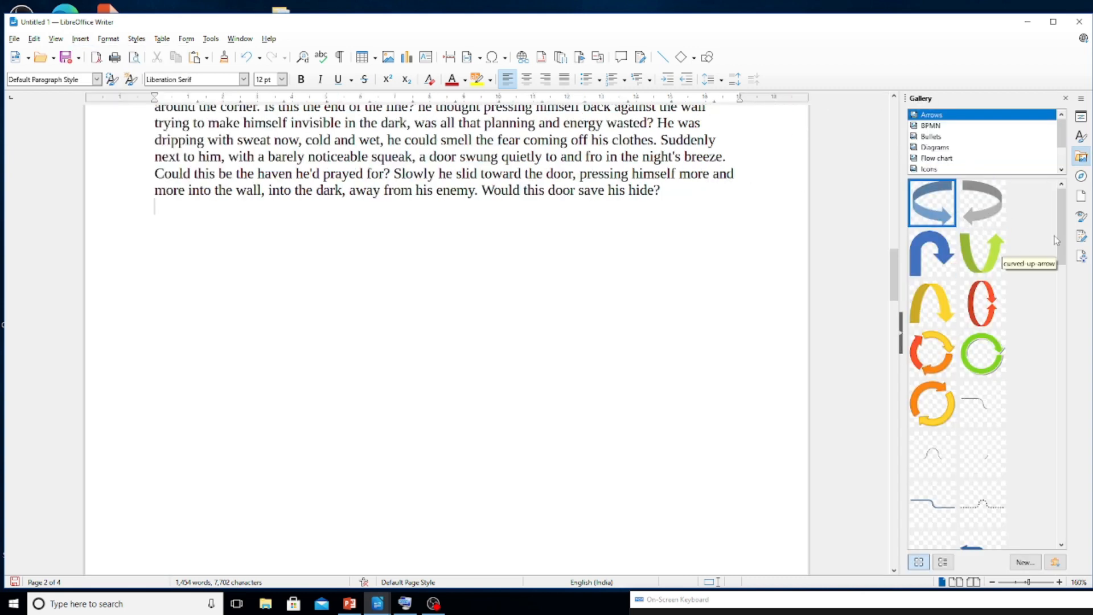
Insert the blue and white four-hexagon diagram from the Gallery's Diagrams theme into the blank area of page 2
mouse_move(1062, 130)
left_mouse_down()
mouse_move(1062, 157)
mouse_move(1060, 131)
left_mouse_up()
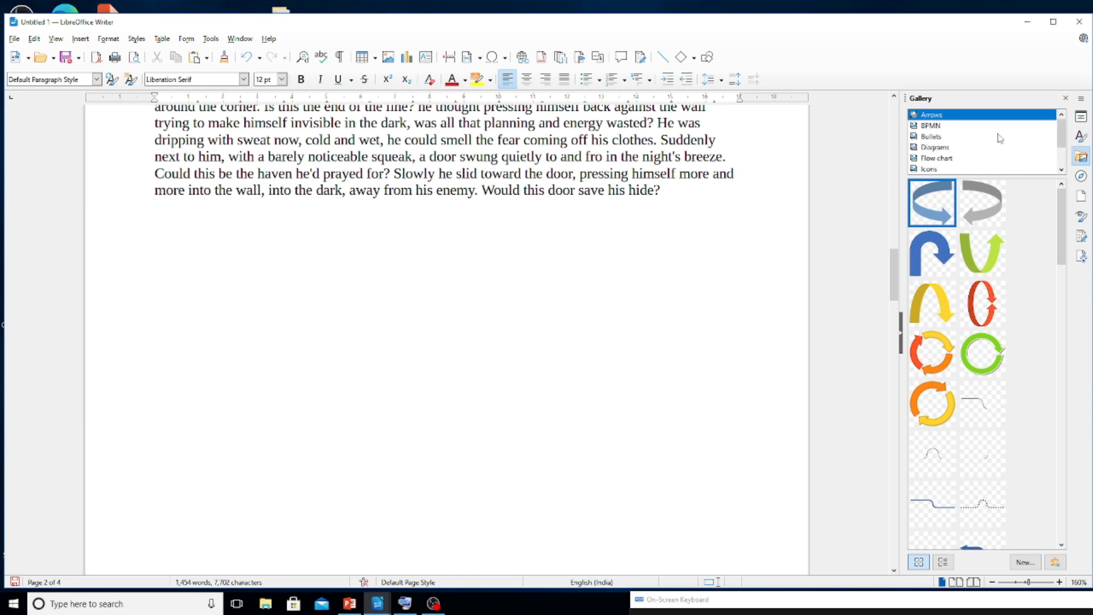
left_click(939, 126)
left_click(941, 118)
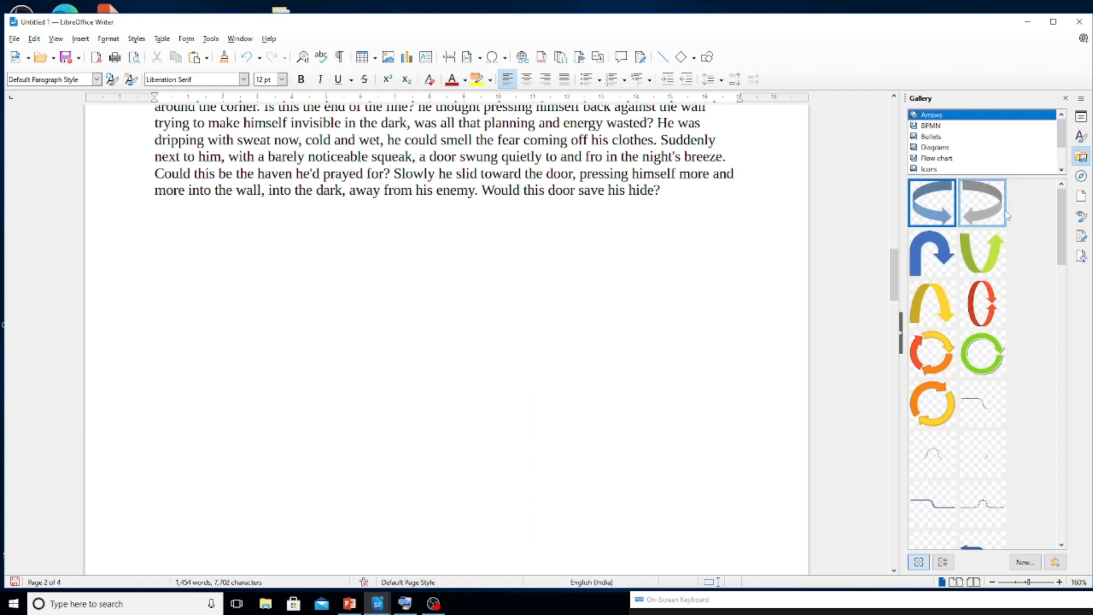
left_click(928, 126)
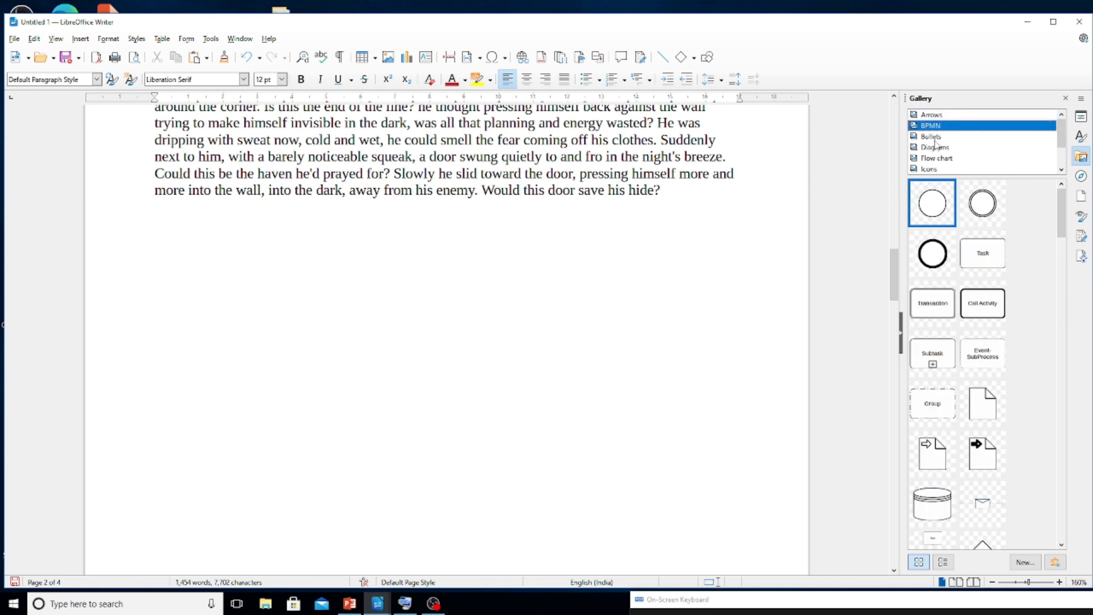
left_click(934, 141)
left_click(937, 148)
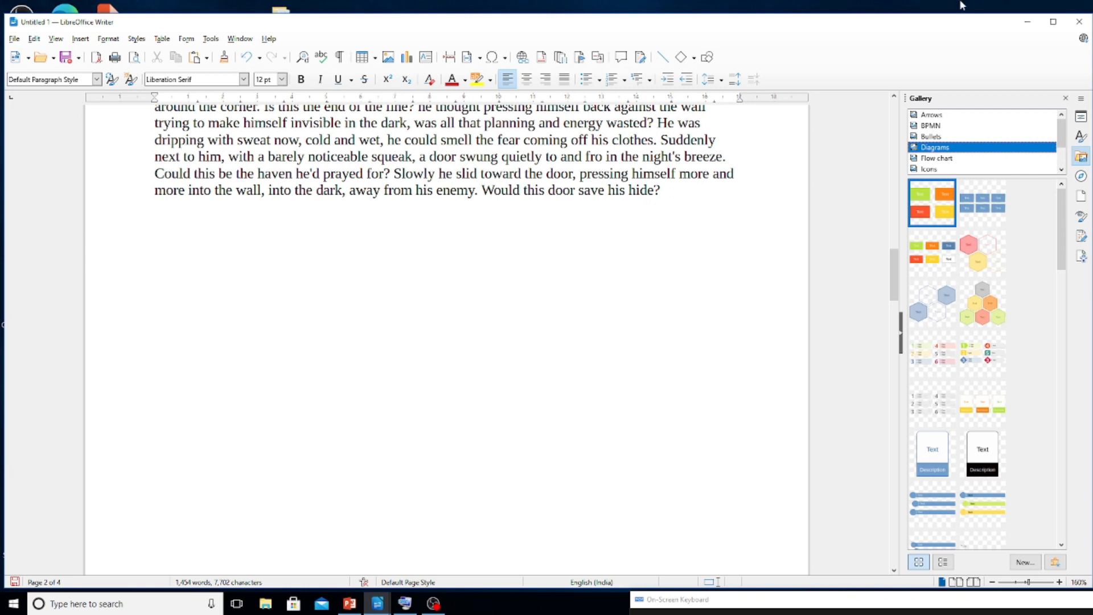
left_click(929, 316)
left_click_drag(930, 317, 665, 370)
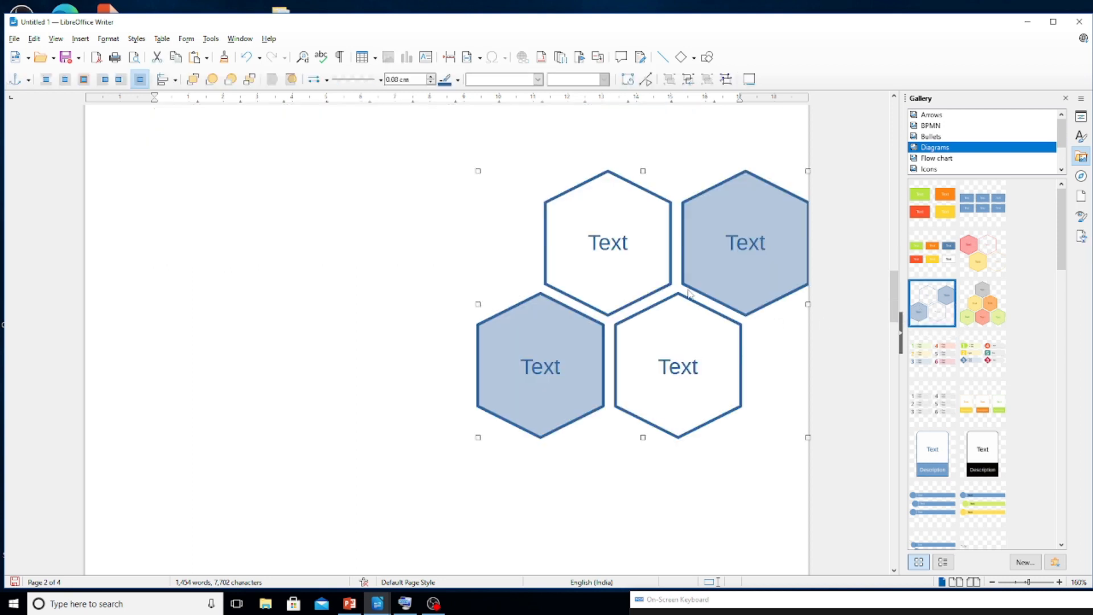
Replace the placeholder text in the diagram's upper-left white hexagon with USER
double_click(607, 242)
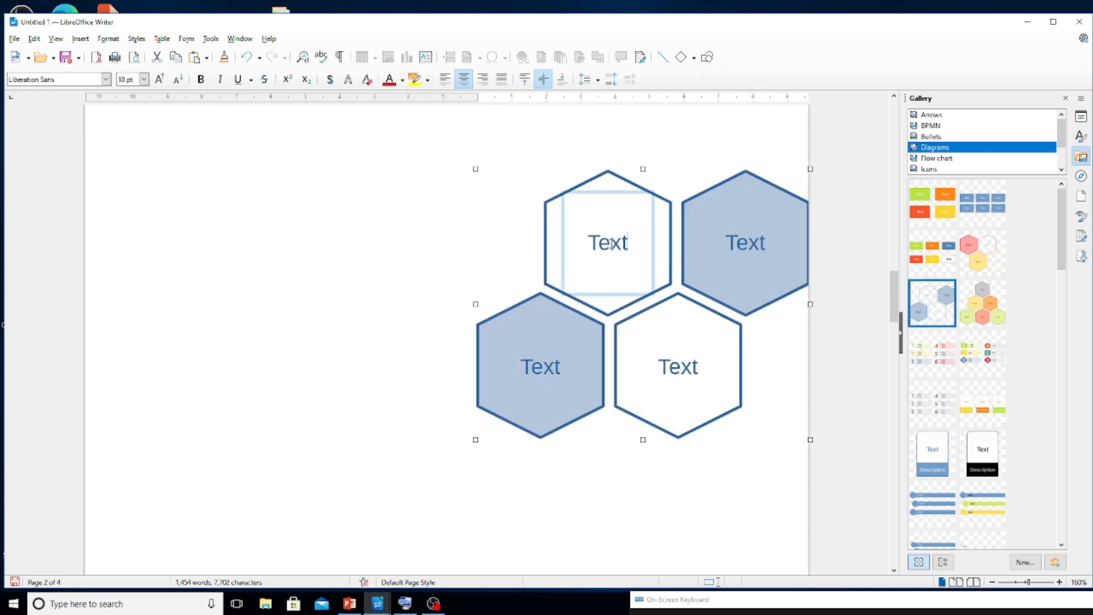
left_click_drag(629, 244, 585, 248)
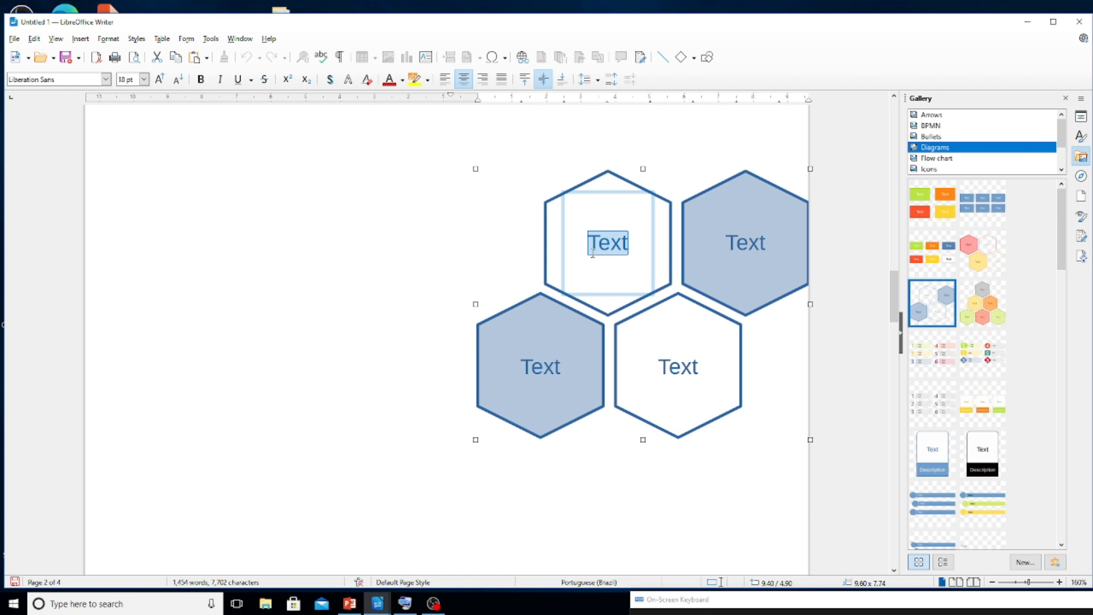
type("uS")
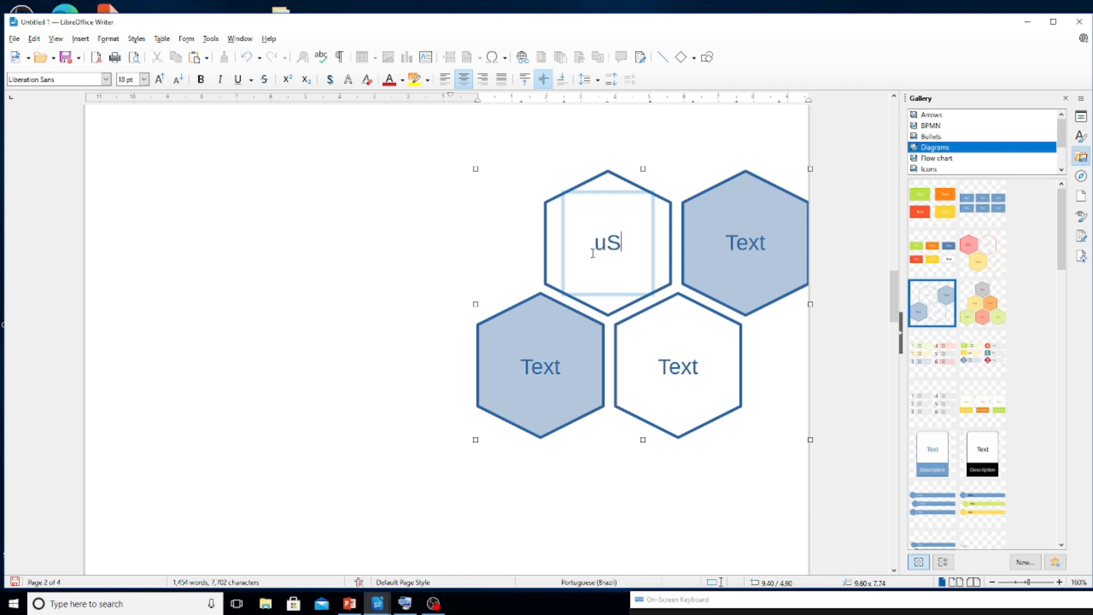
key("BackSpace")
key("BackSpace")
type("USER")
Replace the placeholder text in the diagram's upper-right blue hexagon with INPUT
left_click(753, 245)
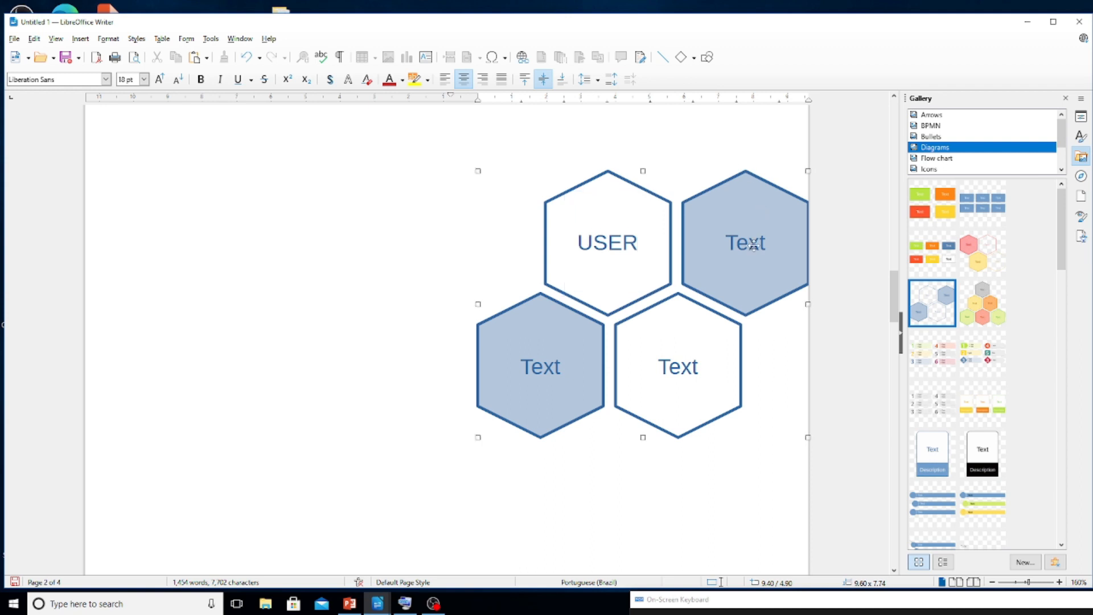
left_click(753, 245)
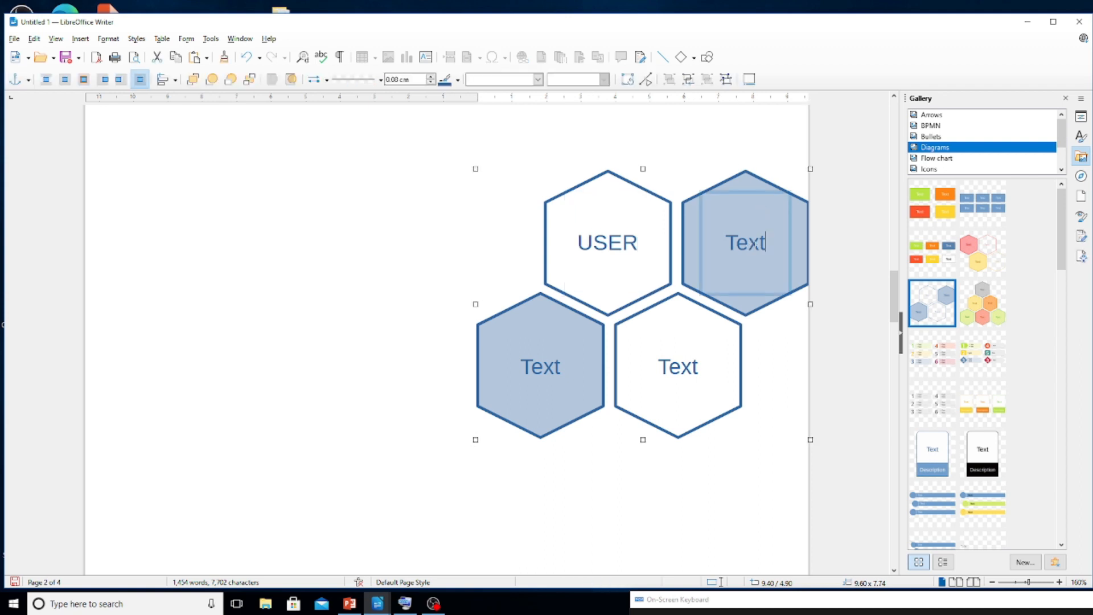
key("BackSpace")
key("BackSpace")
key("BackSpace")
key("BackSpace")
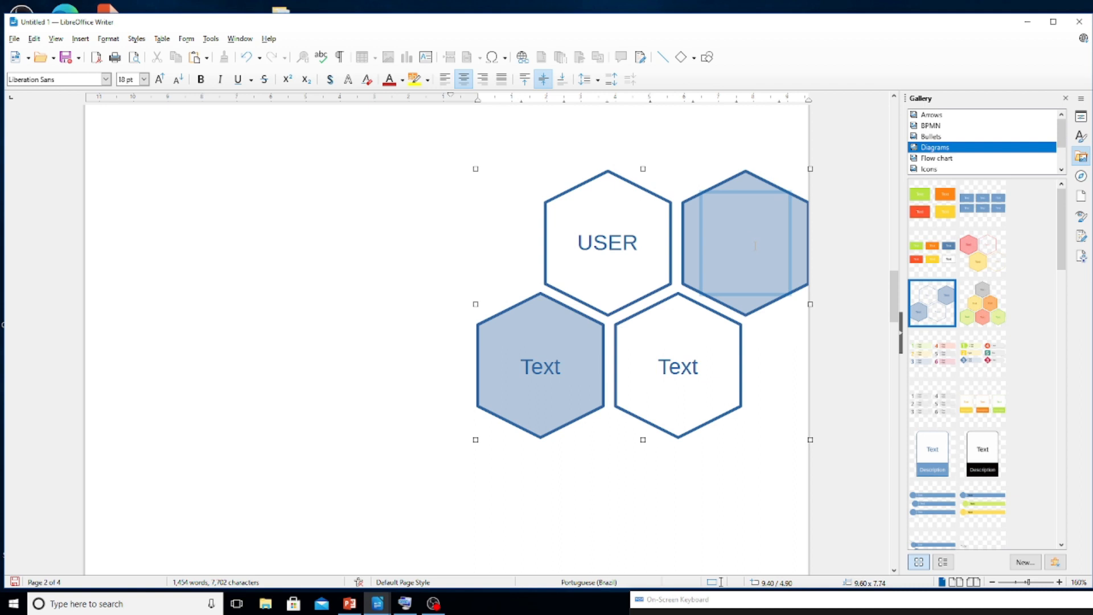
type("INPUT")
Replace the placeholder text in the diagram's lower-left blue hexagon with PROCESS and leave text editing
left_click(594, 363)
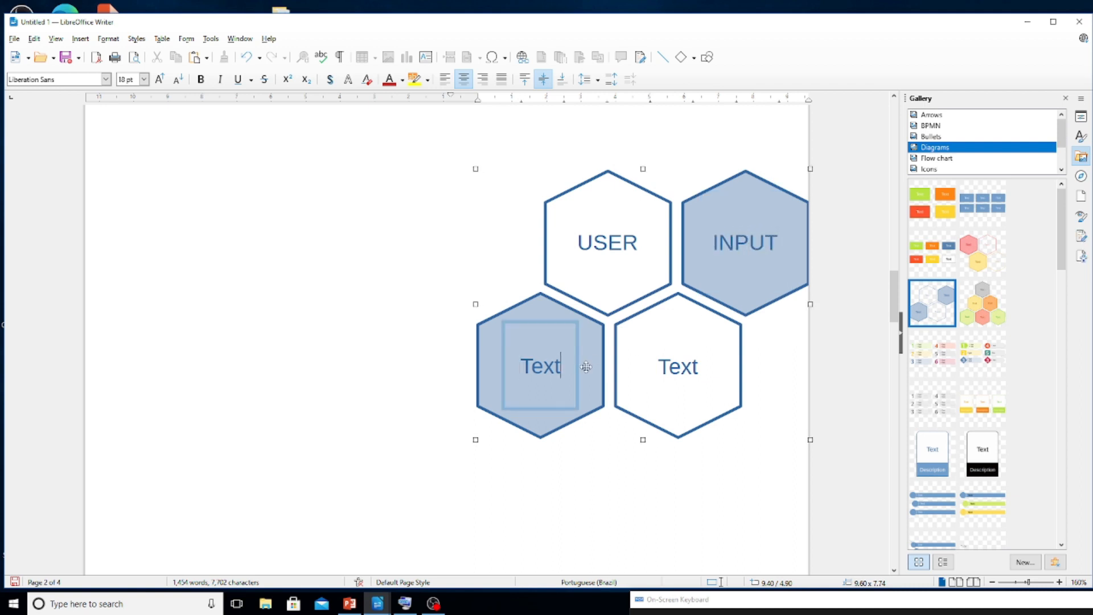
key("BackSpace")
key("BackSpace")
key("BackSpace")
key("BackSpace")
type("PROCESS")
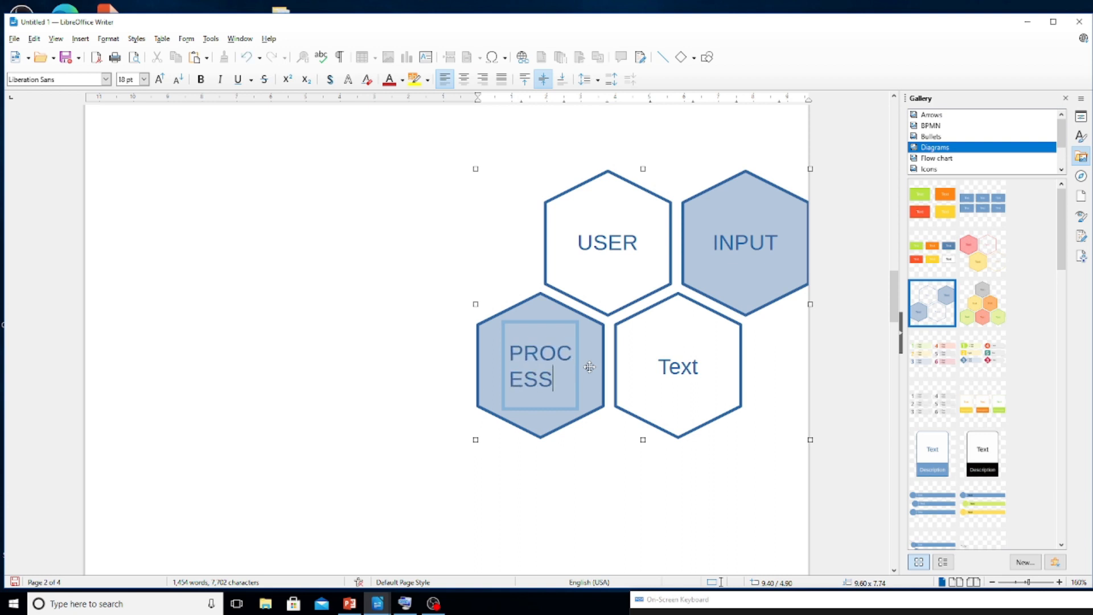
key("Escape")
key("Escape")
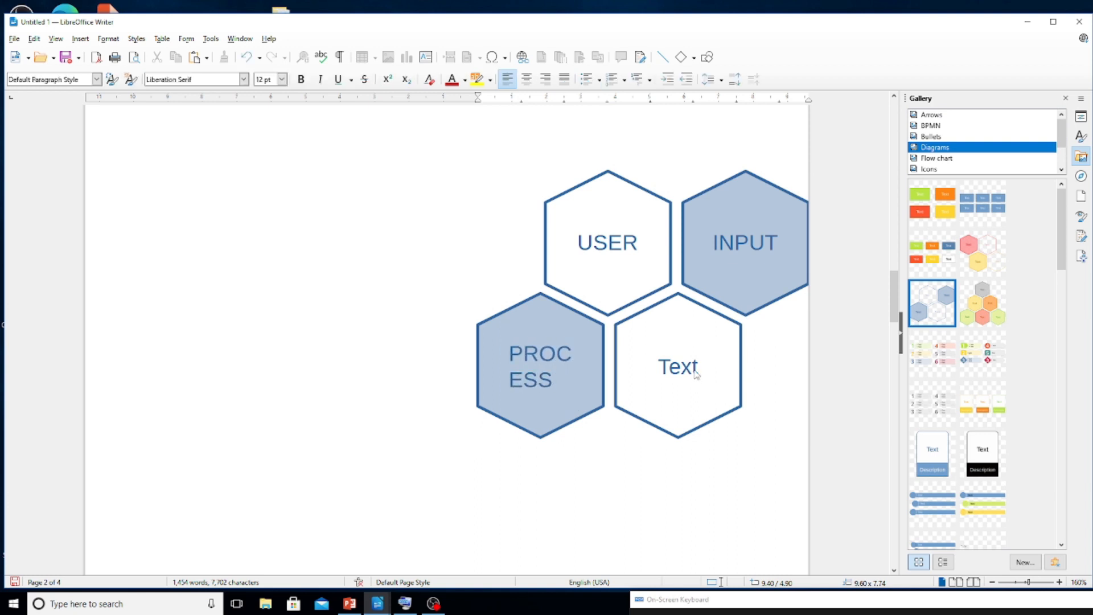
Widen the hexagon diagram leftward to about 12.64 cm and replace the lower-right white hexagon's text with OUTPUT
left_click(602, 383)
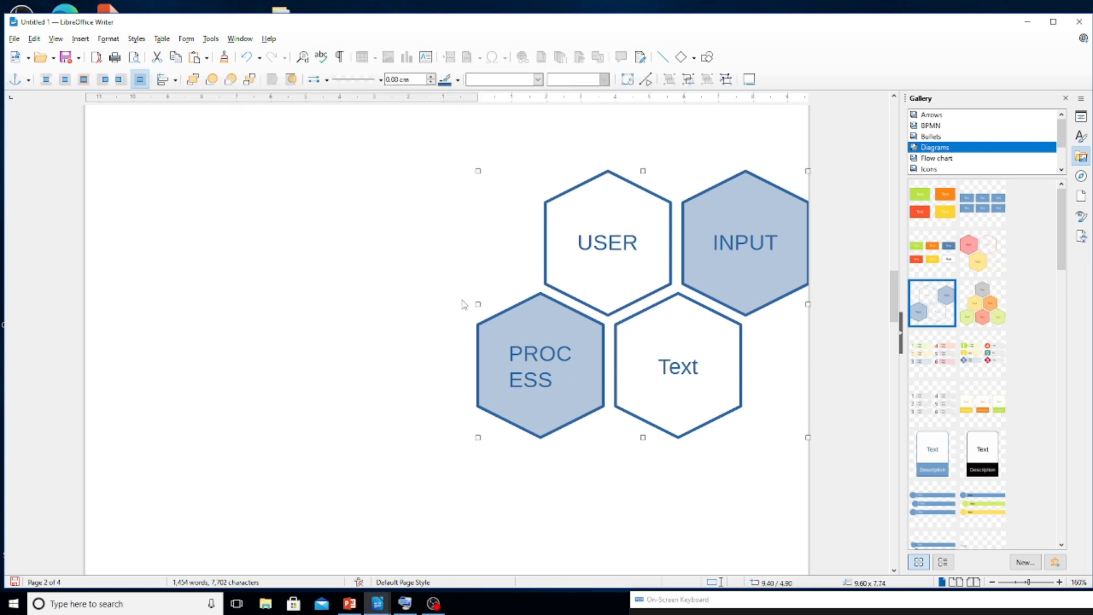
left_click_drag(477, 304, 371, 304)
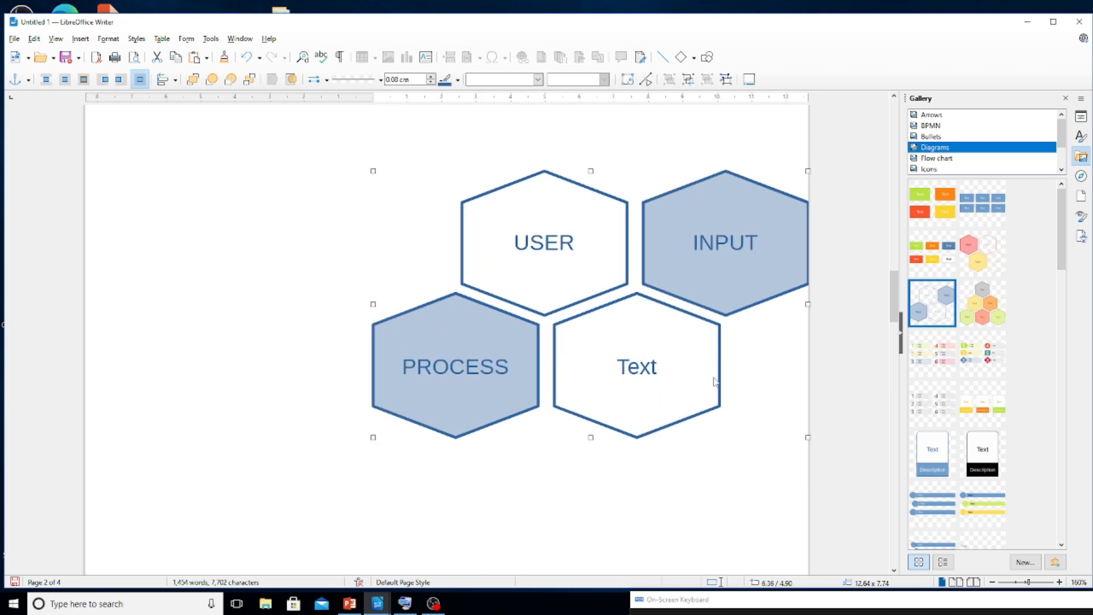
double_click(645, 370)
key("BackSpace")
key("BackSpace")
key("BackSpace")
key("BackSpace")
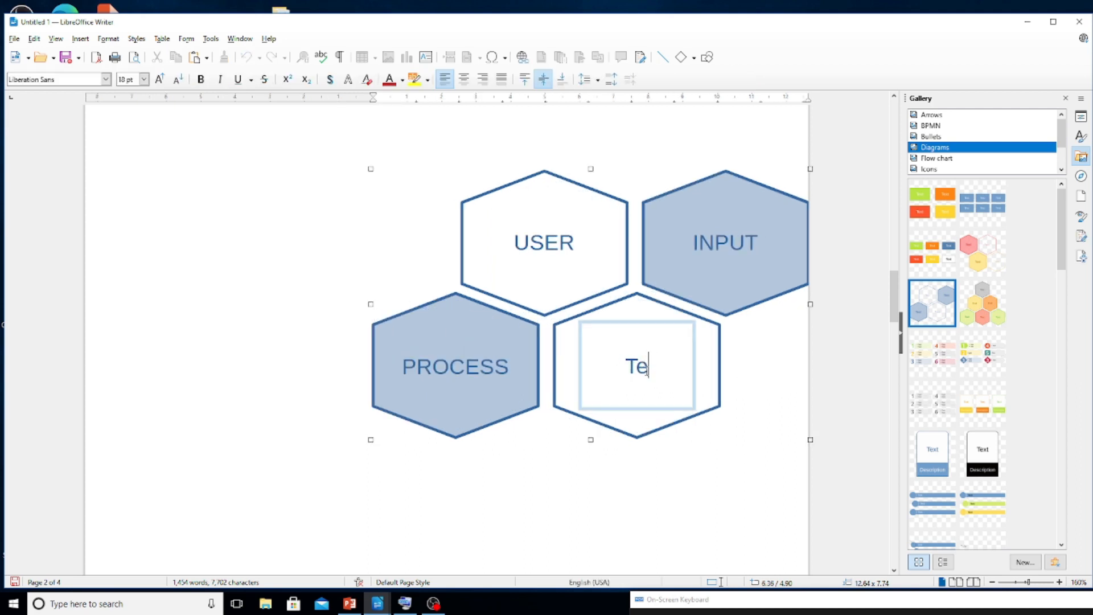
type("U")
key("BackSpace")
type("OUTPUT")
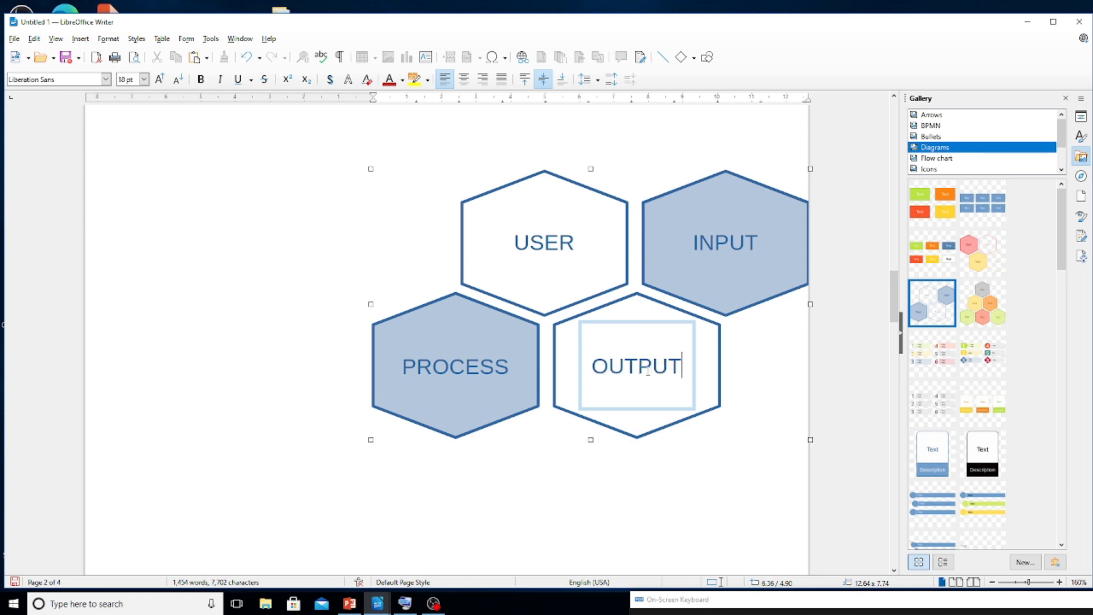
Move the hexagon diagram up and to the left, to just below the last paragraph on page 2
mouse_move(606, 193)
left_mouse_down()
mouse_move(423, 215)
mouse_move(423, 282)
left_mouse_up()
scroll(423, 281, "up", 3)
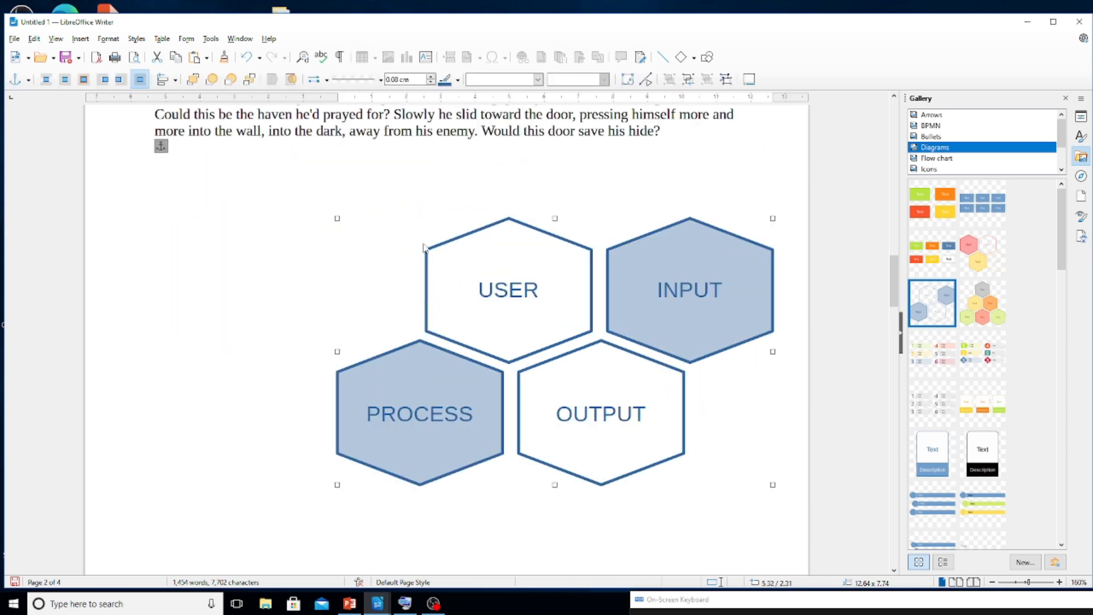
left_click_drag(463, 225, 424, 199)
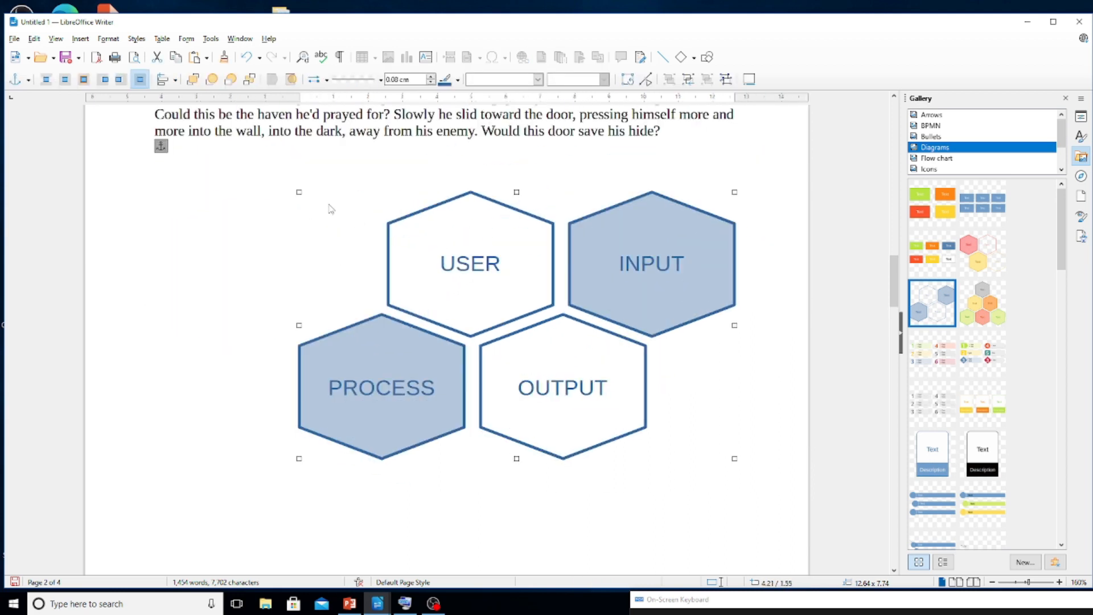
Set the hexagon diagram's text wrap to Before, align it to the left margin and deselect it
left_click(103, 80)
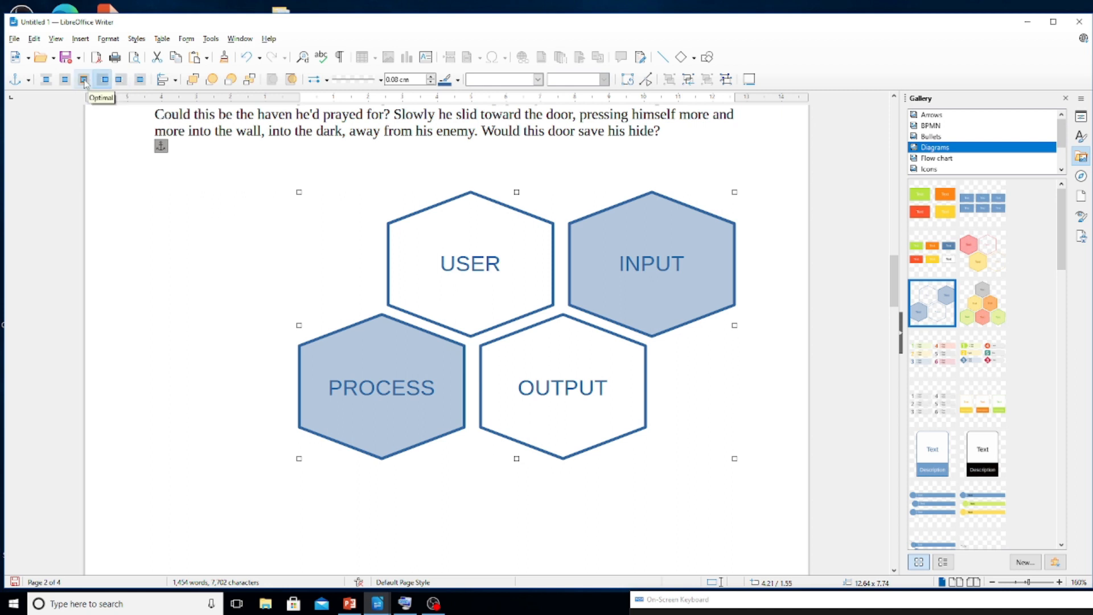
left_click(175, 81)
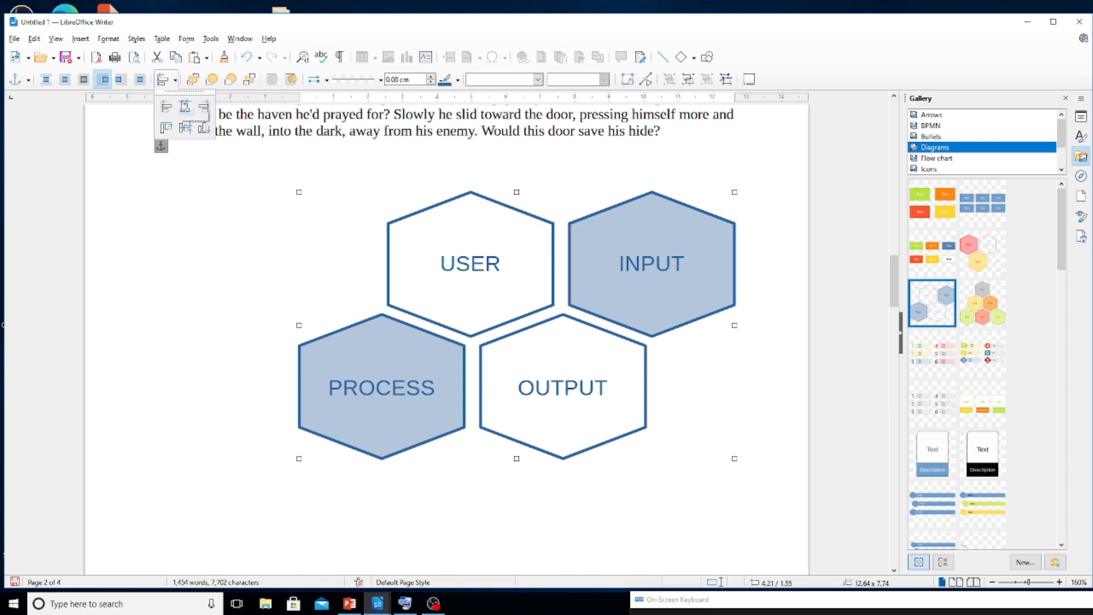
left_click(168, 108)
key("Escape")
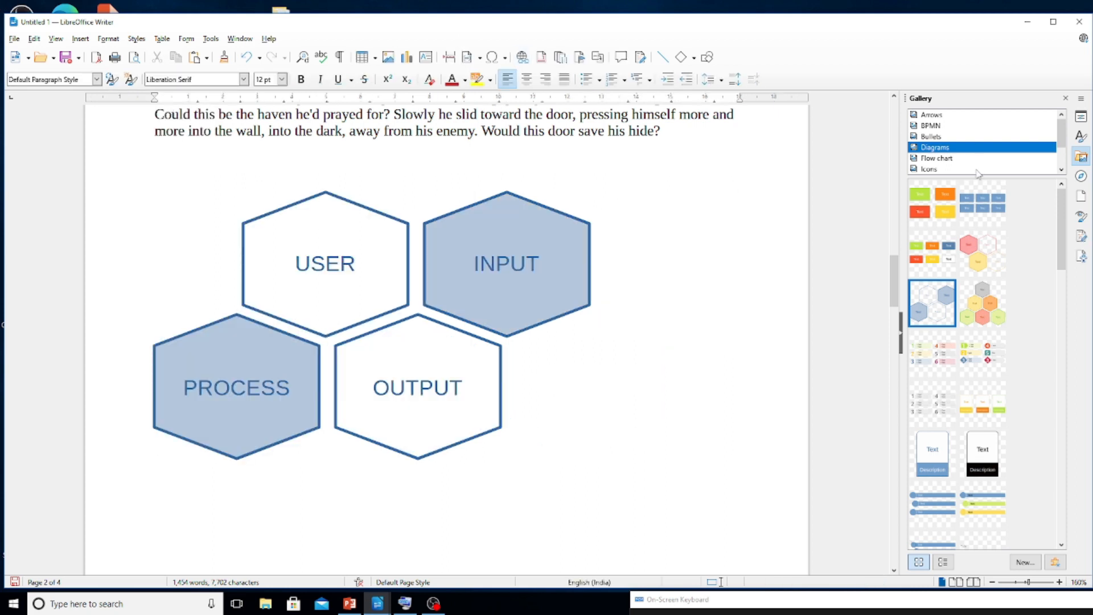
Browse the Gallery's Flow chart, Icons and Network categories
left_click(937, 158)
left_click(930, 169)
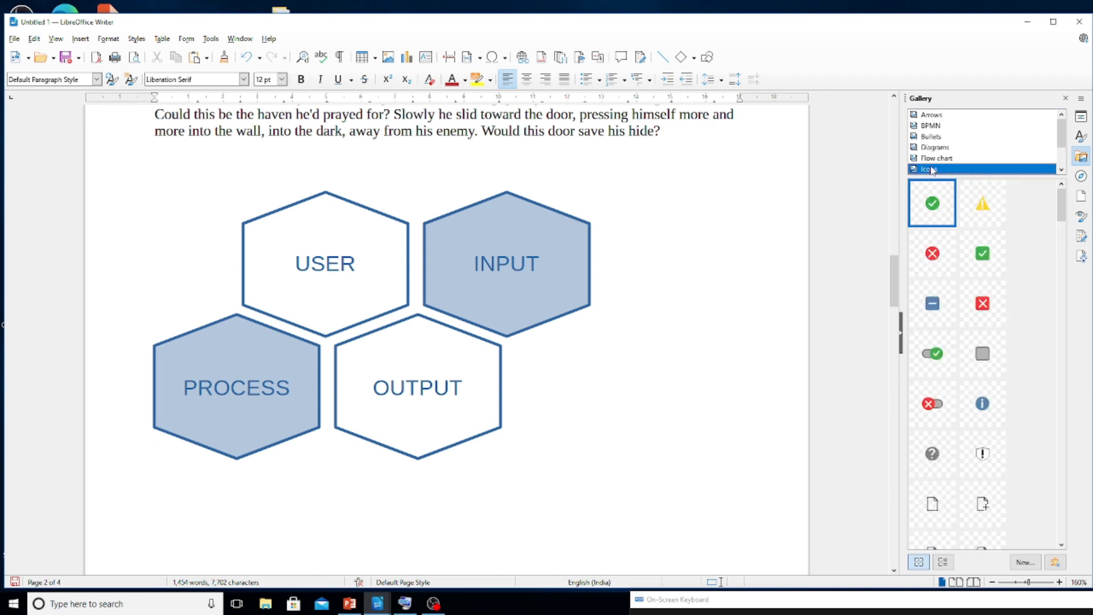
left_click_drag(1067, 220, 1052, 323)
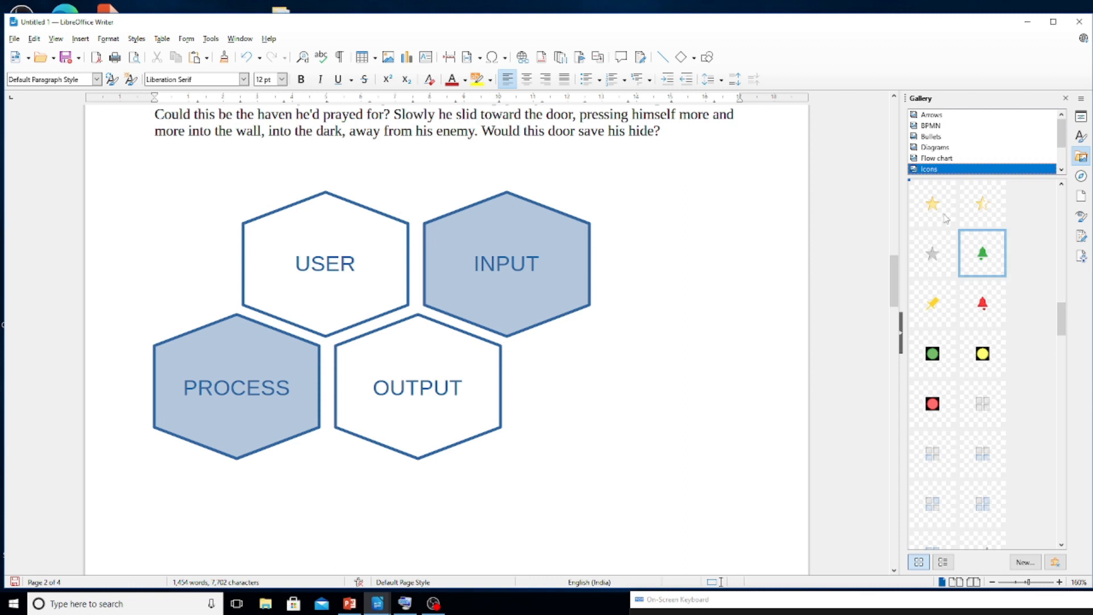
left_click_drag(1063, 139, 1062, 162)
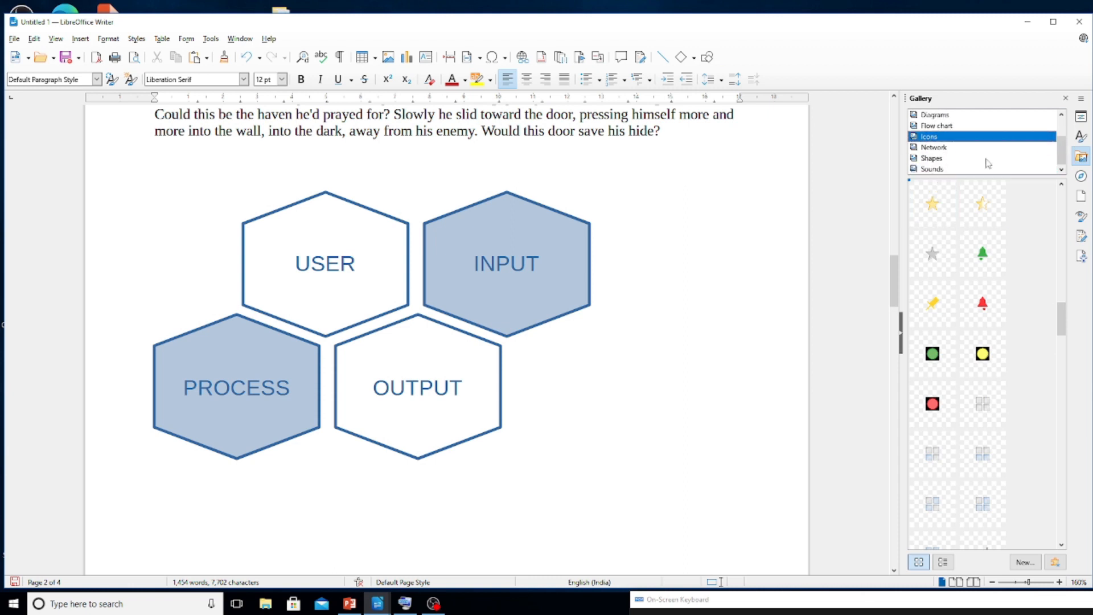
left_click(956, 150)
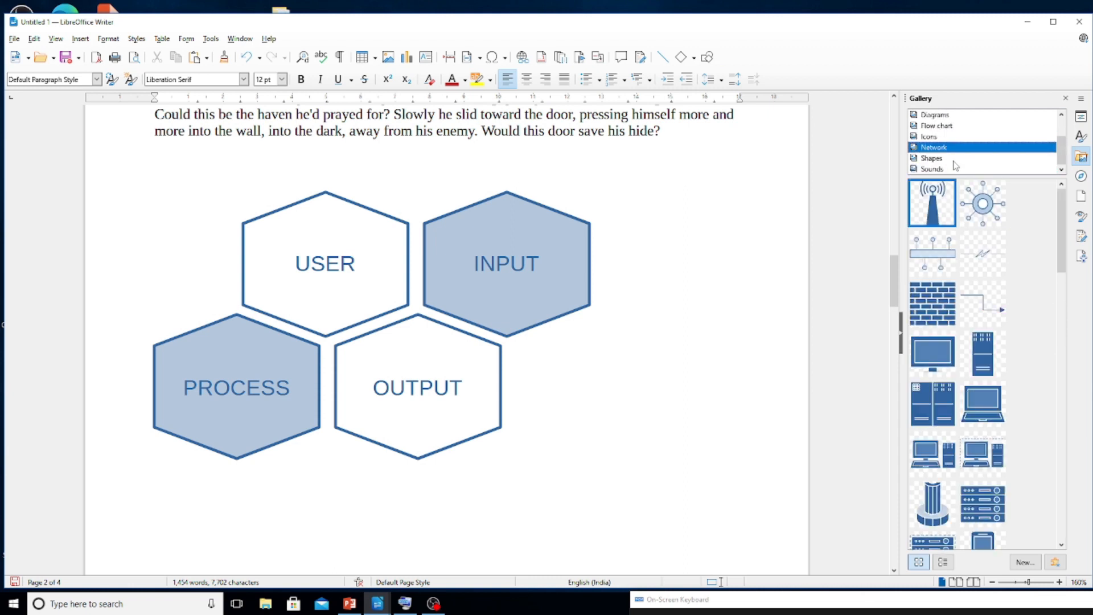
Insert the orange ribbon banner from the Gallery's Shapes category beside the OUTPUT hexagon on page 2
left_click(955, 162)
left_click(932, 353)
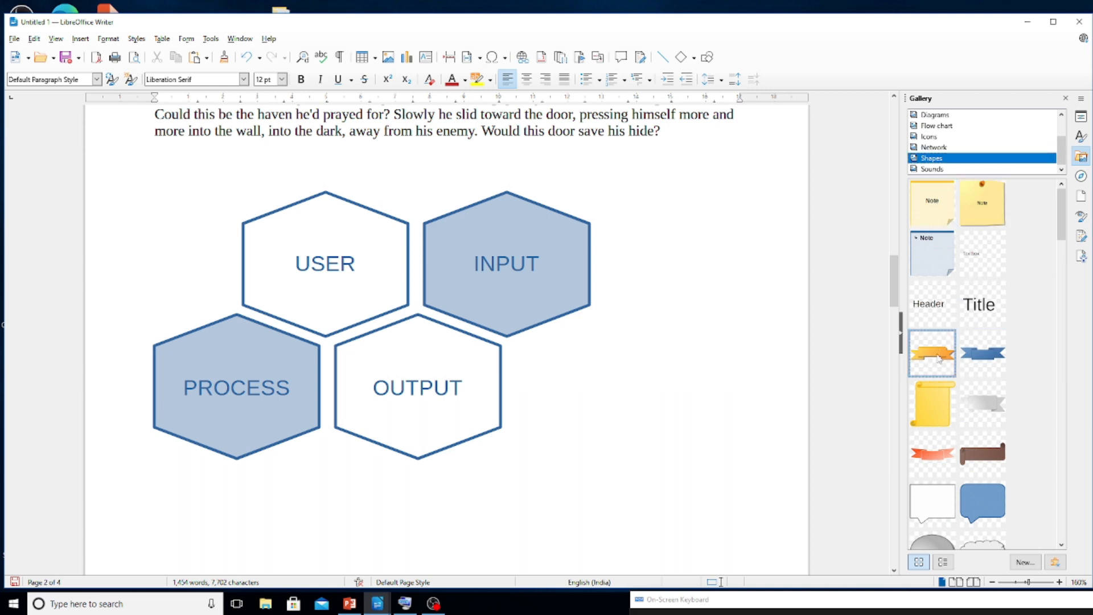
left_click_drag(937, 357, 642, 379)
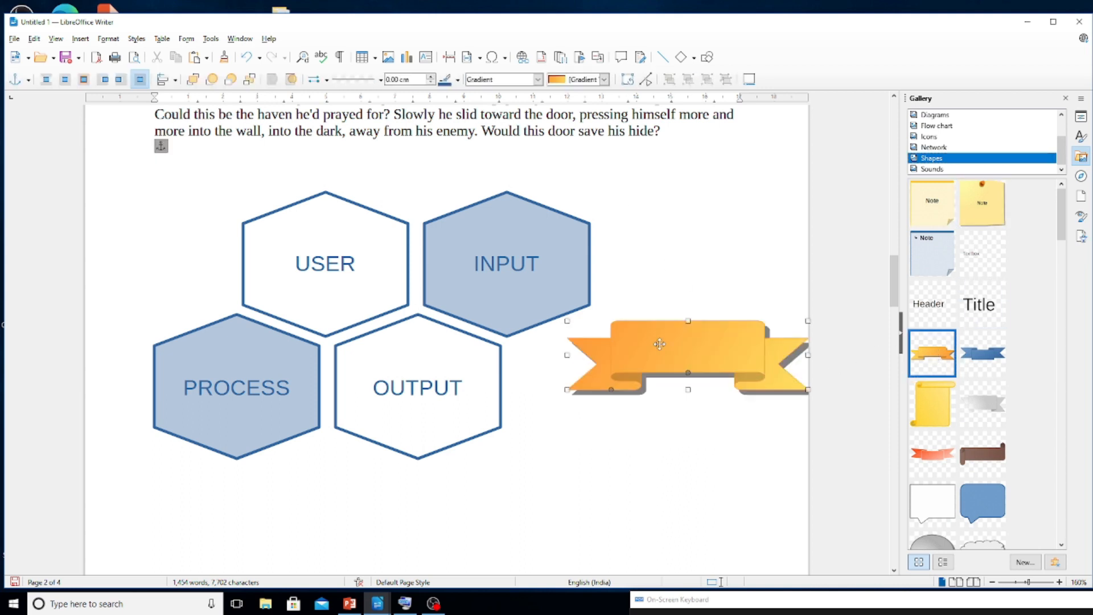
Flatten the orange ribbon to about 1.22 cm high with a wider central band and shallower fold, and shift it slightly down
left_click_drag(688, 321, 688, 347)
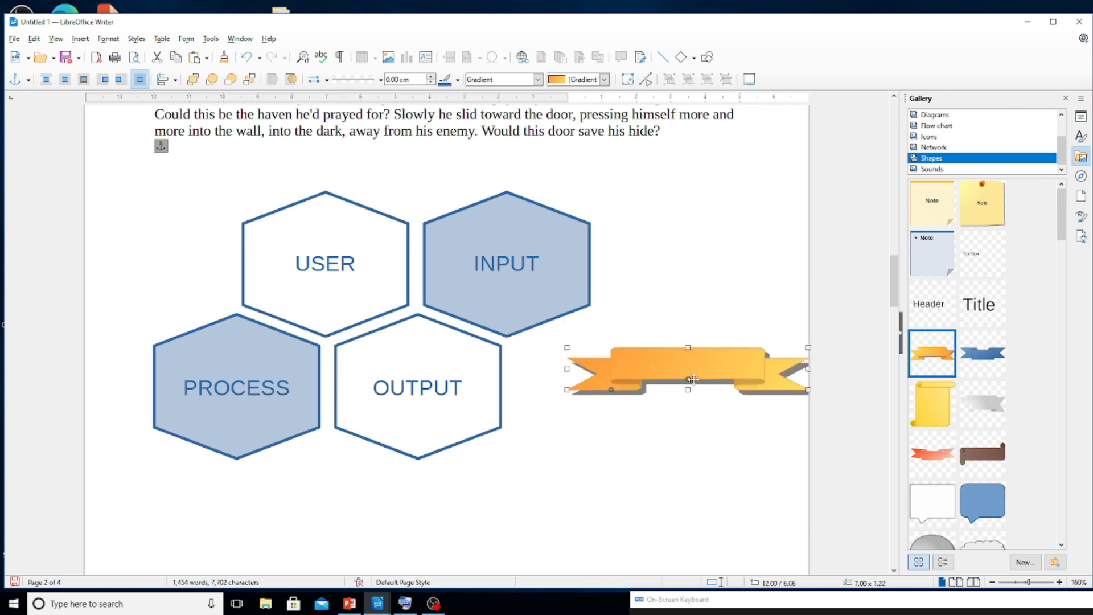
mouse_move(688, 383)
left_mouse_down()
mouse_move(691, 408)
mouse_move(689, 376)
left_mouse_up()
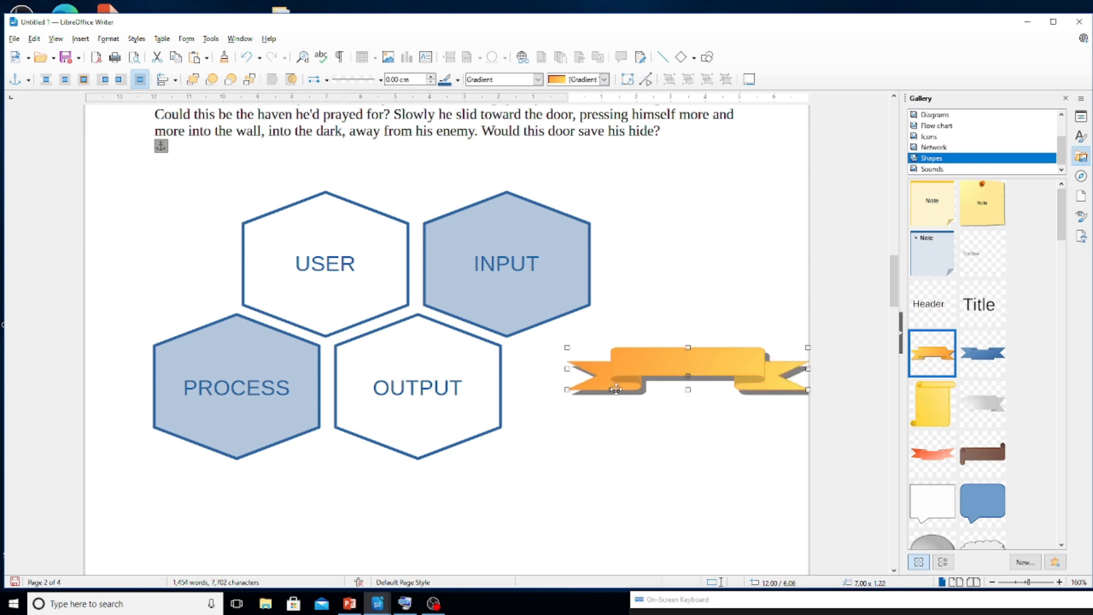
left_click_drag(611, 393, 597, 391)
left_click_drag(674, 375, 674, 398)
Look through the Gallery's Flow chart, Sounds, Shapes, Network and Icons categories and close the Gallery
left_click(938, 127)
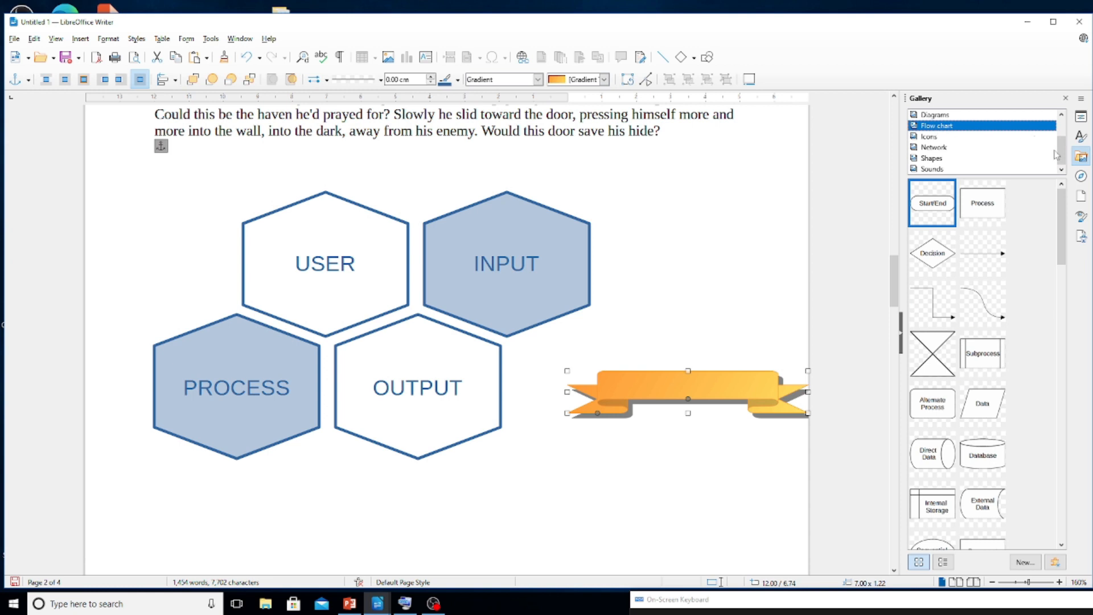
left_click(949, 169)
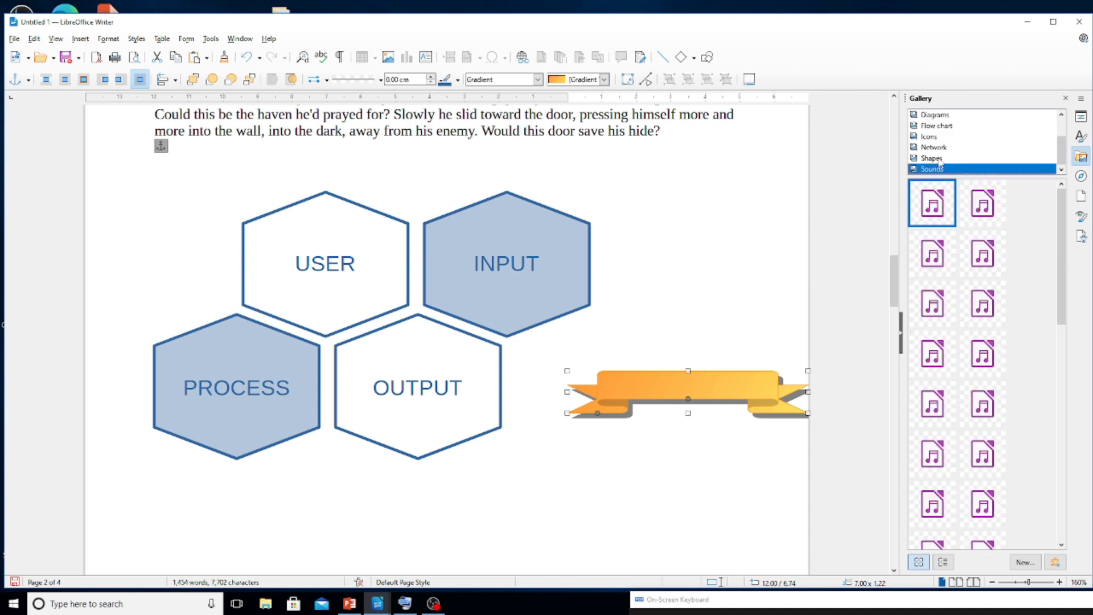
left_click(940, 159)
left_click(940, 146)
left_click(939, 137)
left_click(939, 126)
left_click(952, 158)
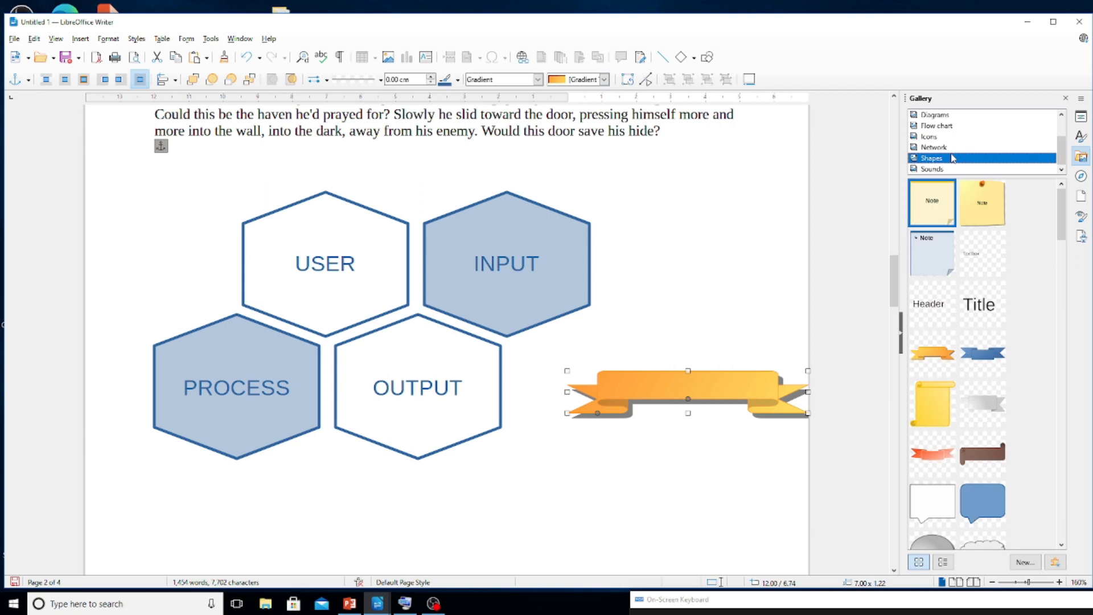
left_click(1065, 98)
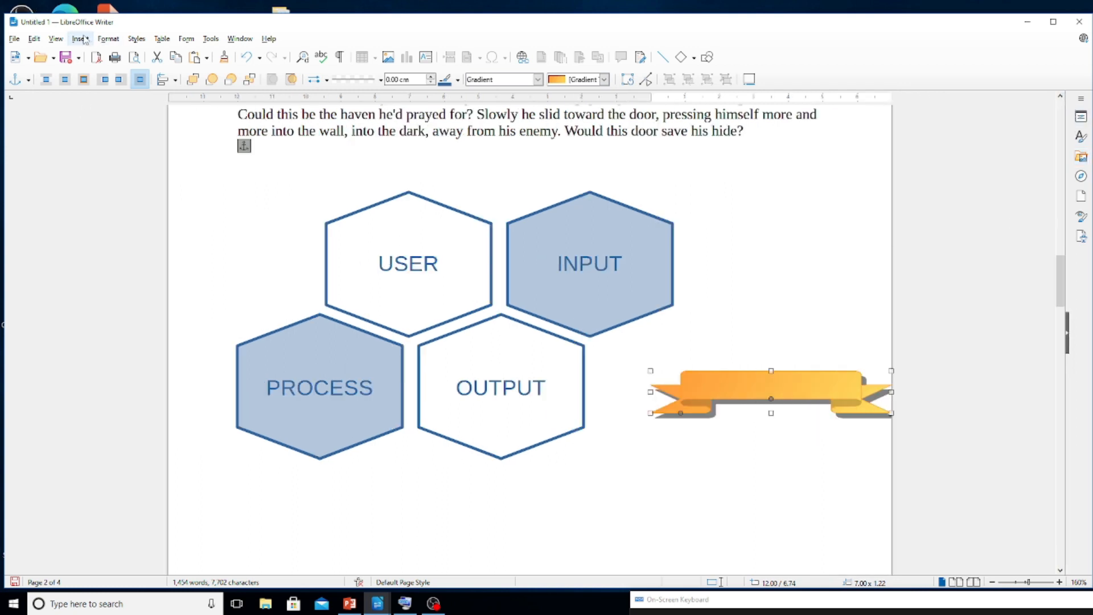